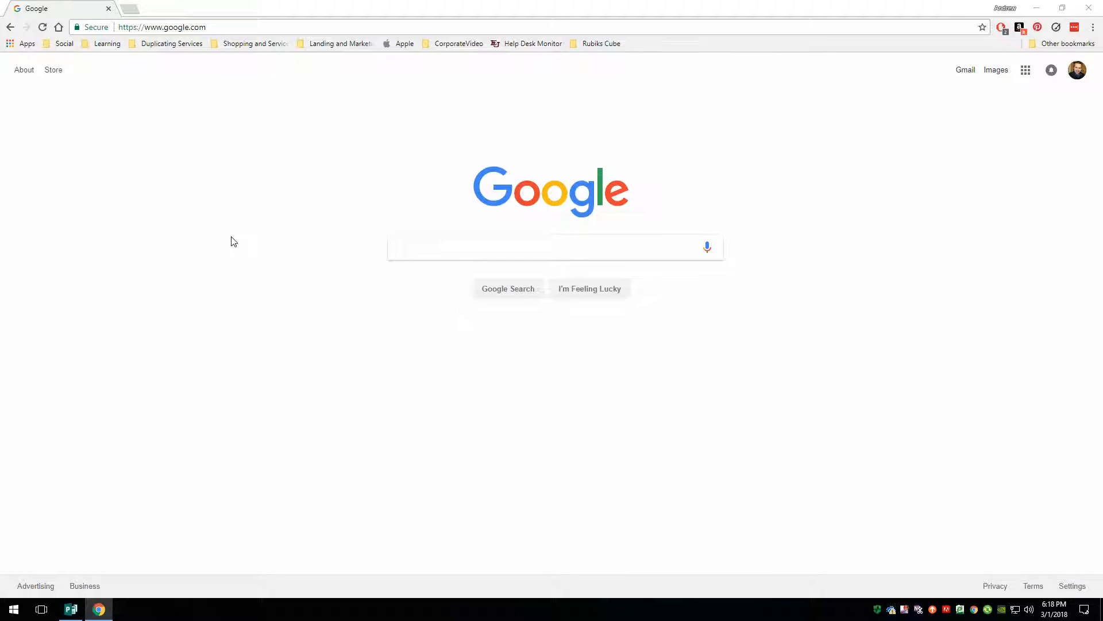
# Go to spark.adobe.com in the browser and log in to Adobe Spark
pyautogui.click(248, 27)
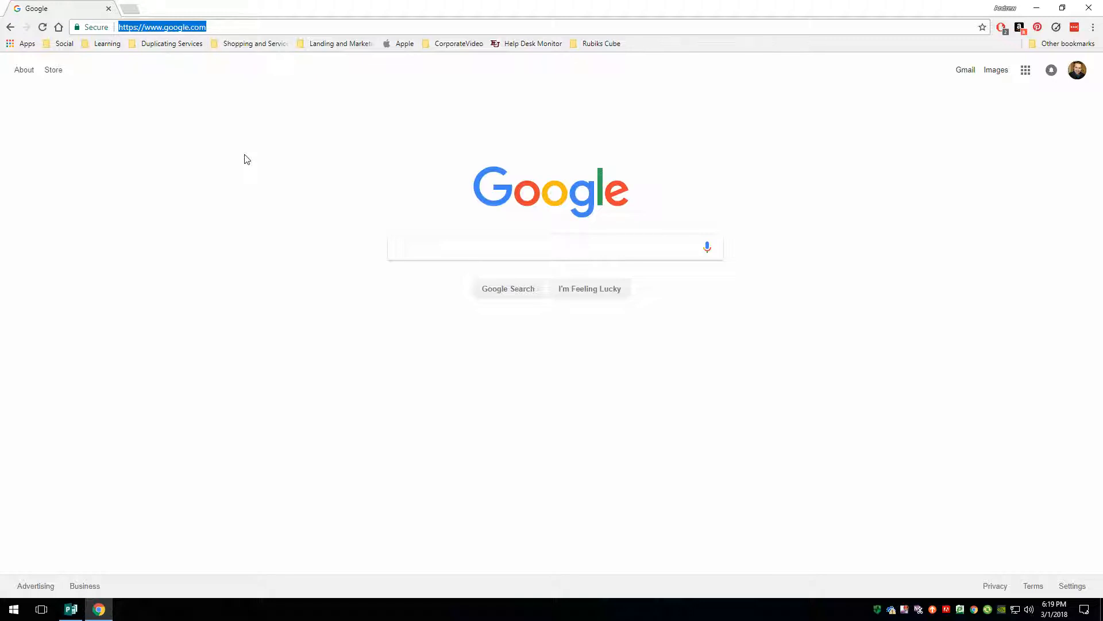
pyautogui.write('sp')
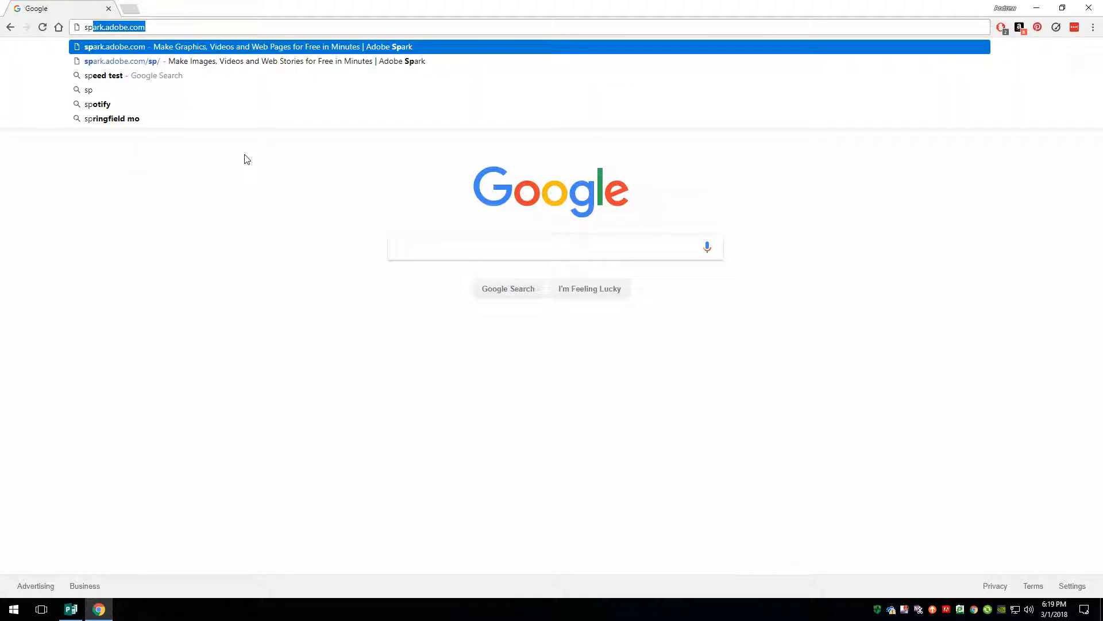
pyautogui.write('a')
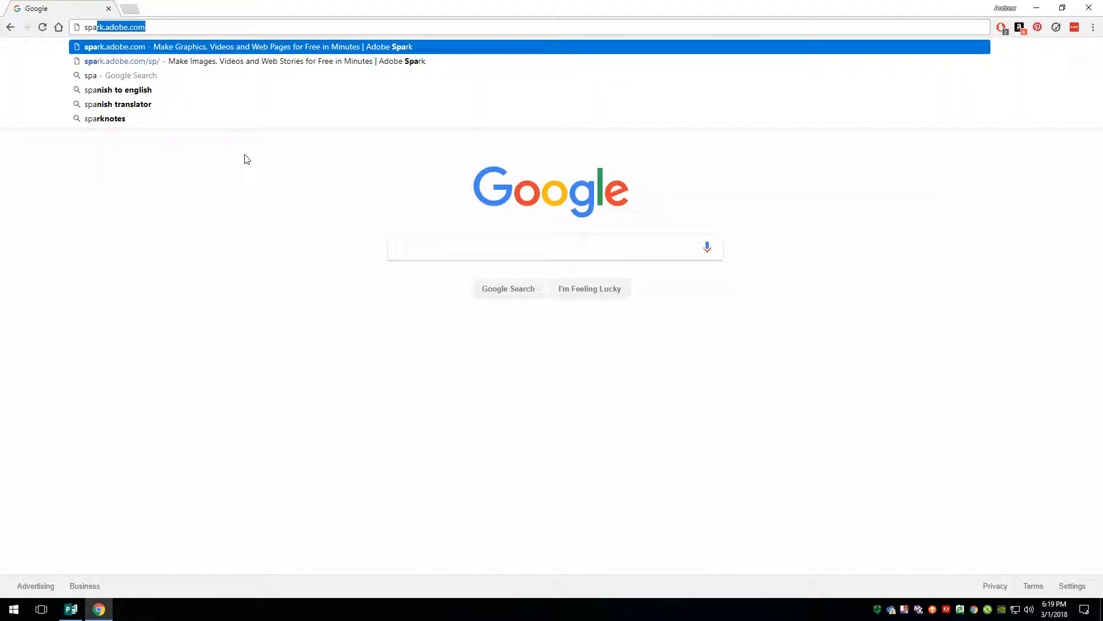
pyautogui.write('rk')
pyautogui.press('Return')
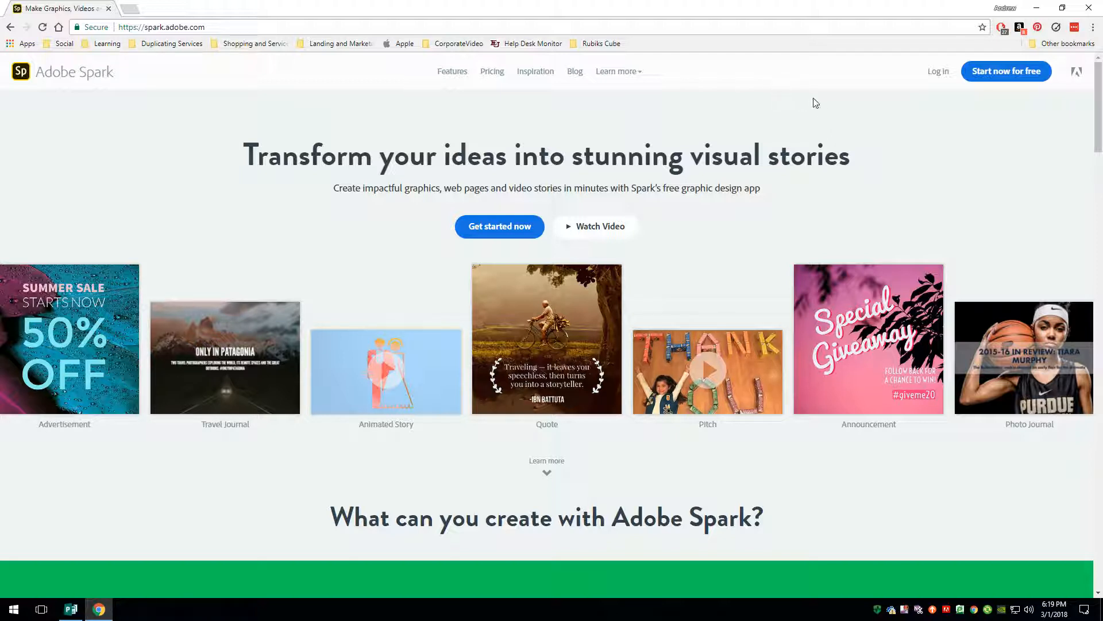
pyautogui.click(940, 74)
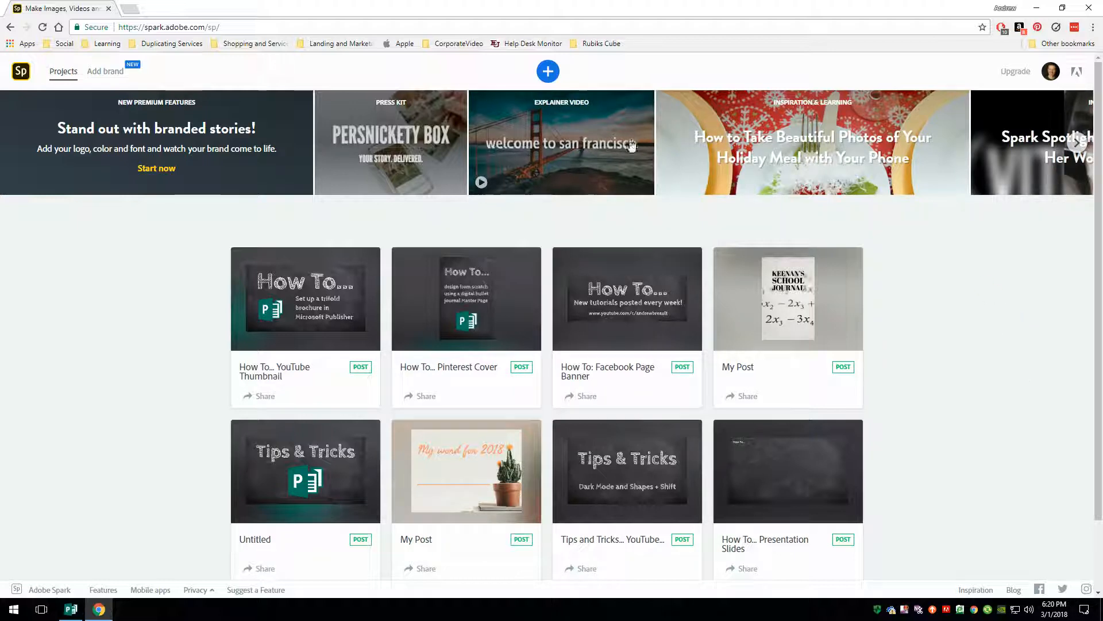
# Create a new Post project, starting from scratch instead of a template
pyautogui.click(548, 73)
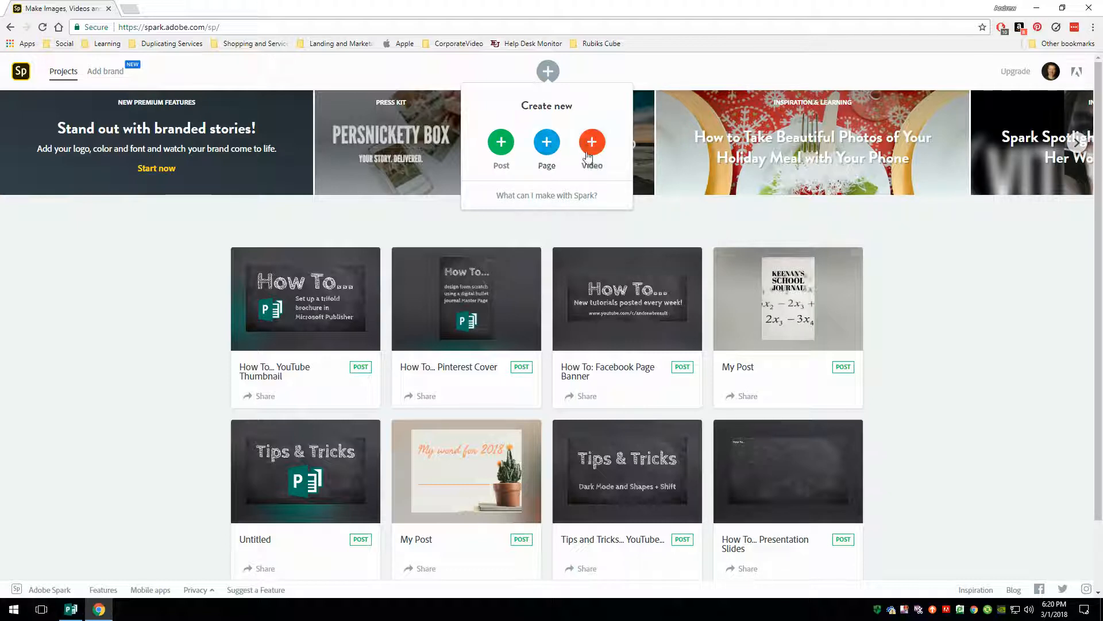
pyautogui.click(501, 143)
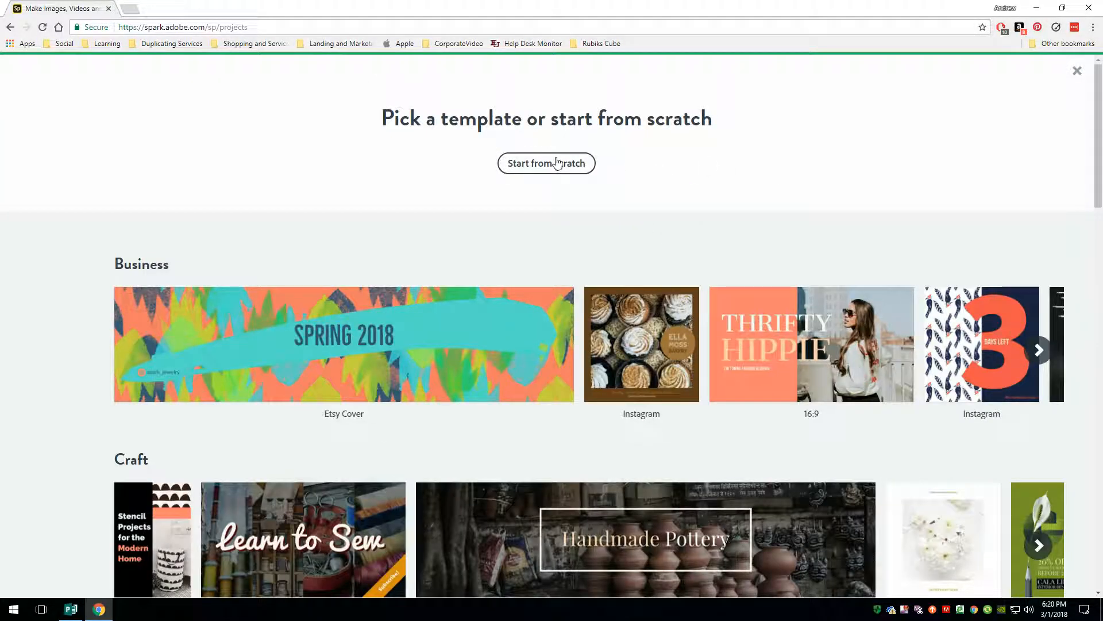
pyautogui.click(572, 167)
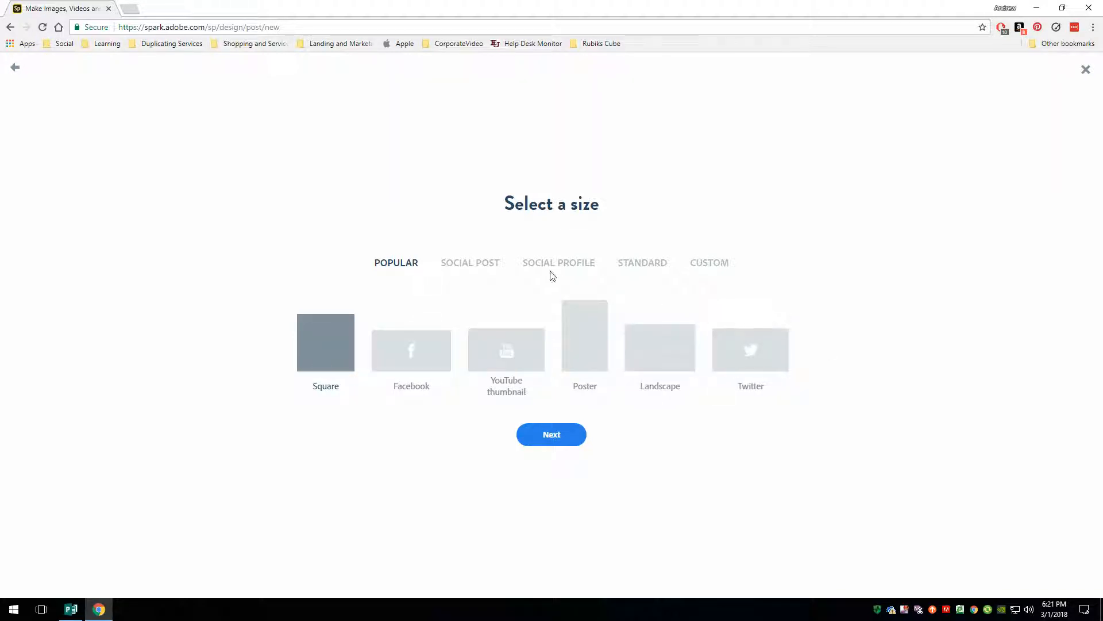
# Look through the social post, social profile and standard sizes, and choose a custom size for the post
pyautogui.click(471, 267)
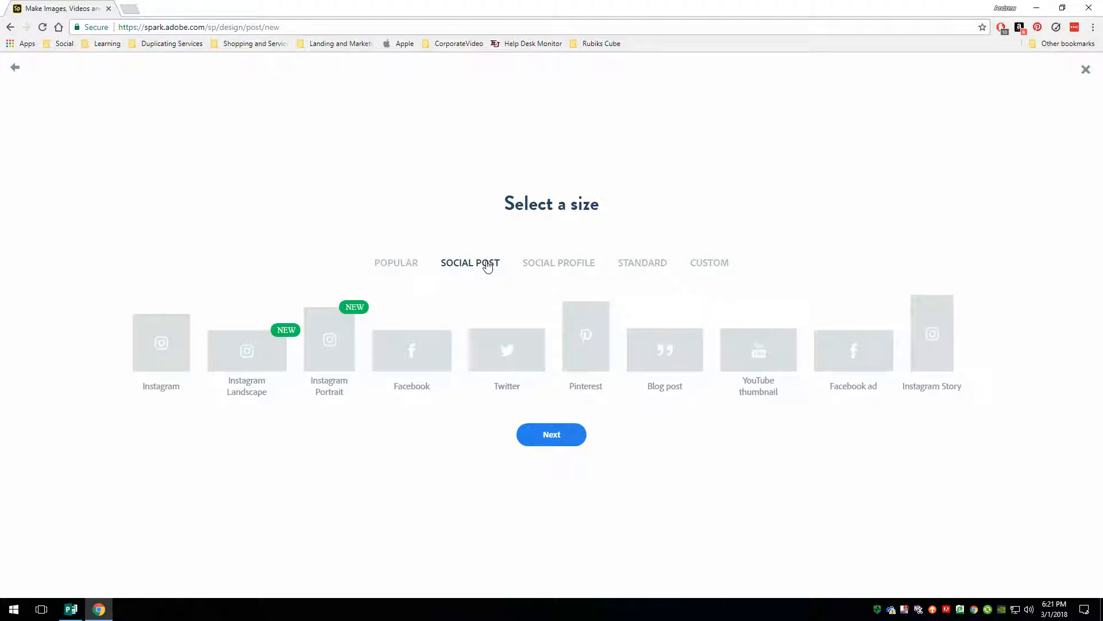
pyautogui.click(568, 268)
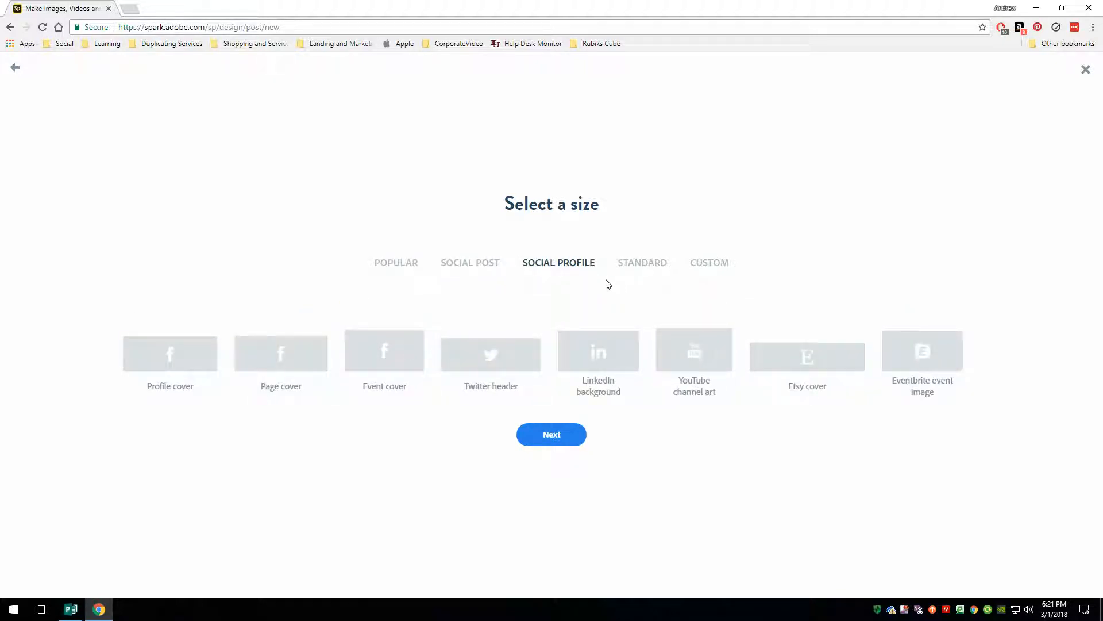
pyautogui.click(638, 269)
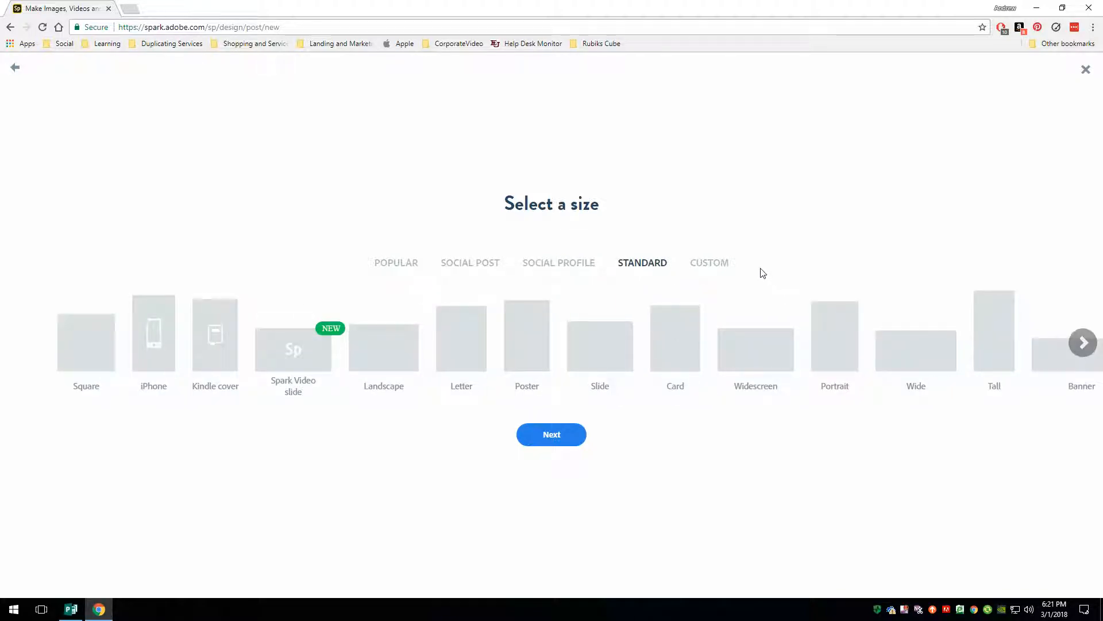
pyautogui.click(725, 265)
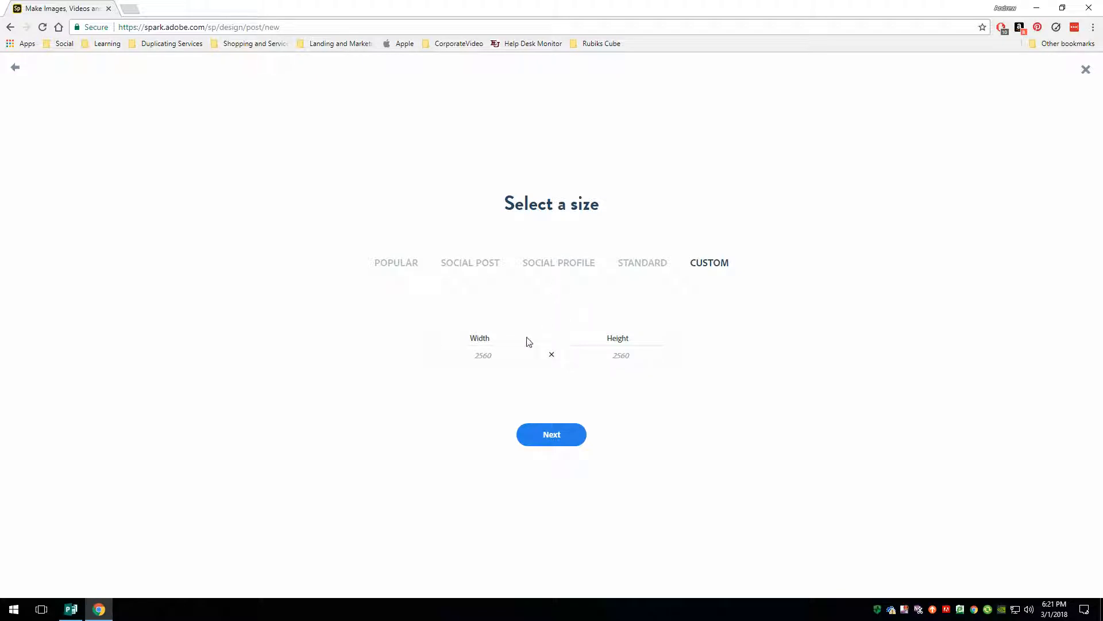
# Calculate 2 × 600 in Calculator and set the custom width to 1200 px
pyautogui.click(507, 357)
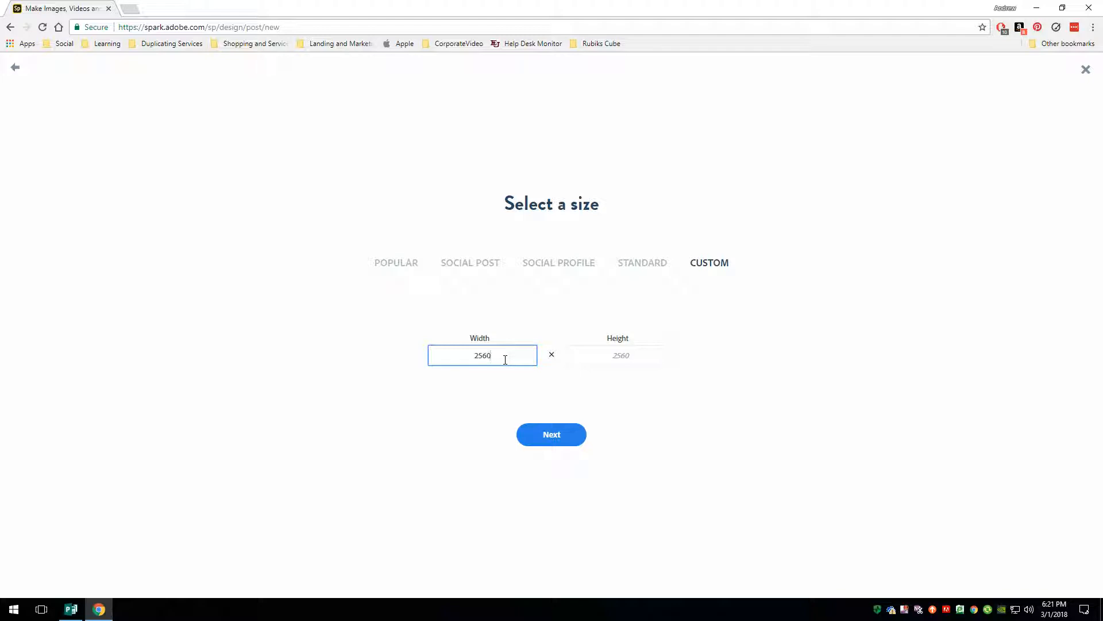
pyautogui.press('XF86Calculator')
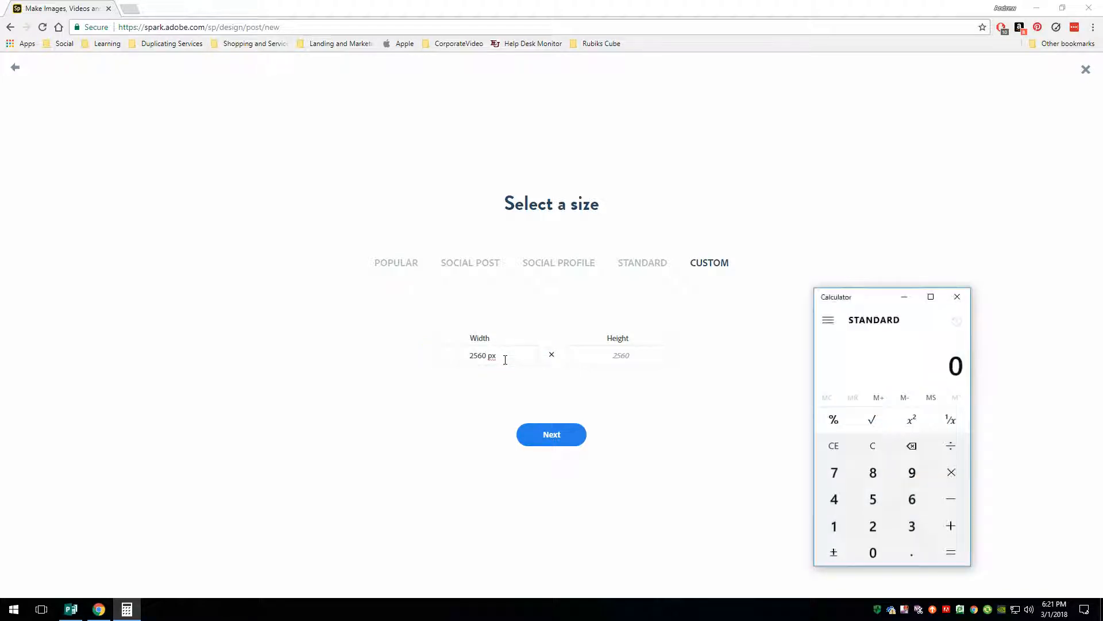
pyautogui.press('2')
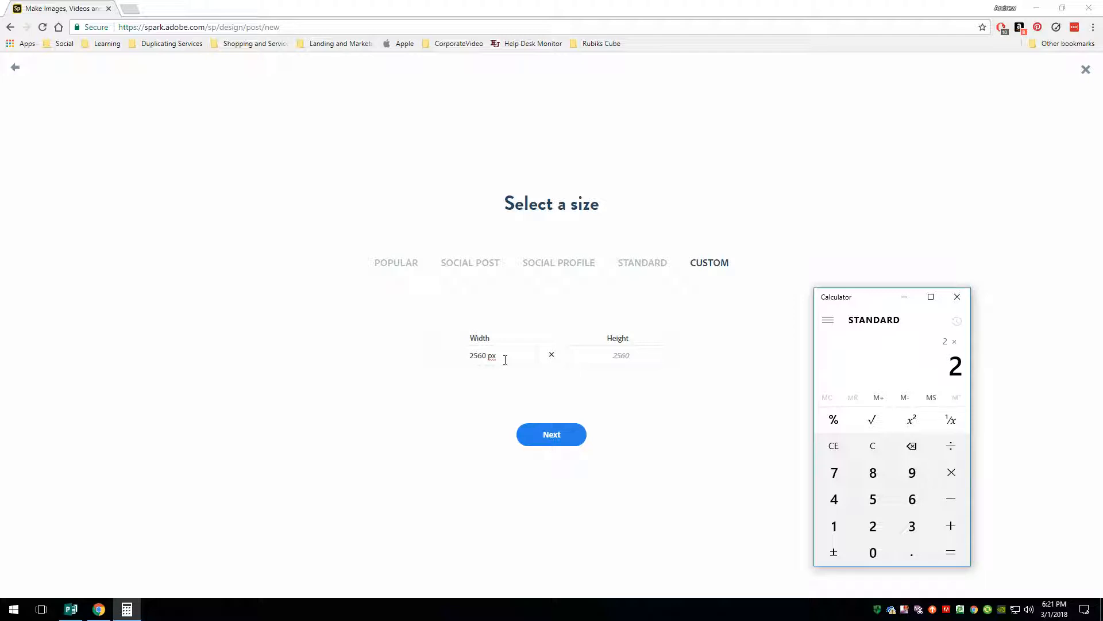
pyautogui.press('6')
pyautogui.press('0')
pyautogui.press('Return')
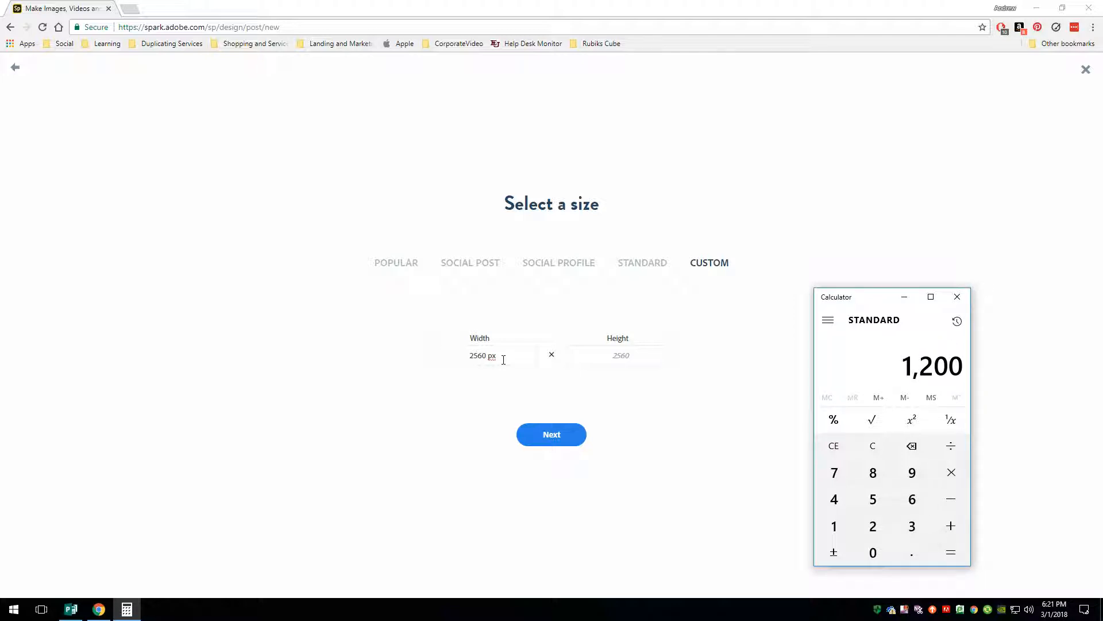
pyautogui.moveTo(506, 360); pyautogui.dragTo(435, 361)
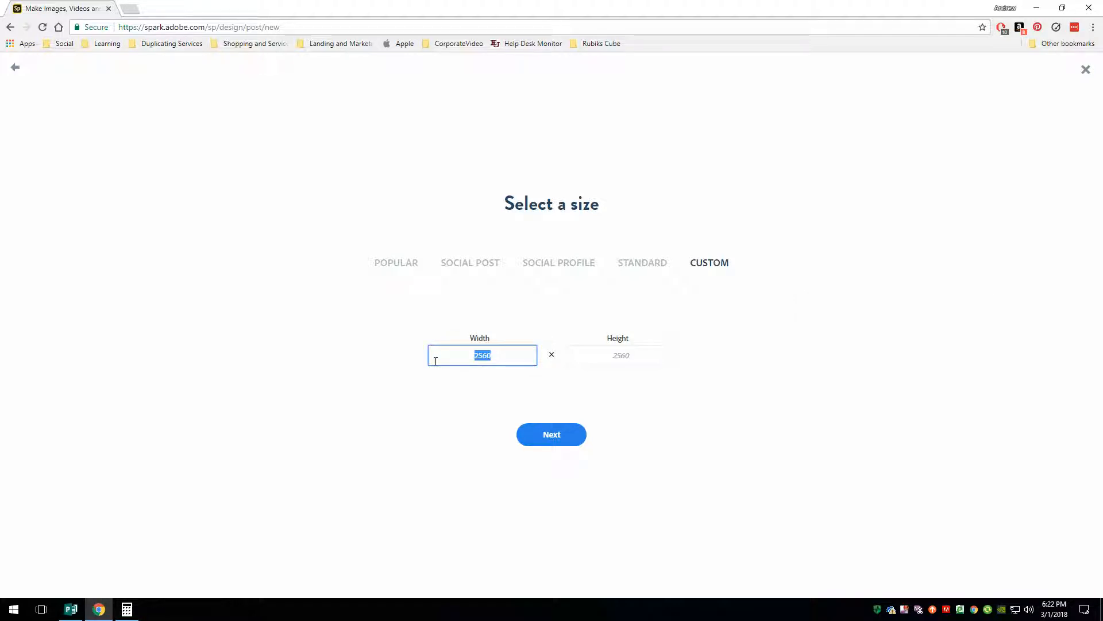
pyautogui.write('1200')
# Calculate 5 × 600 in Calculator and set the custom height to 3000 px
pyautogui.click(630, 364)
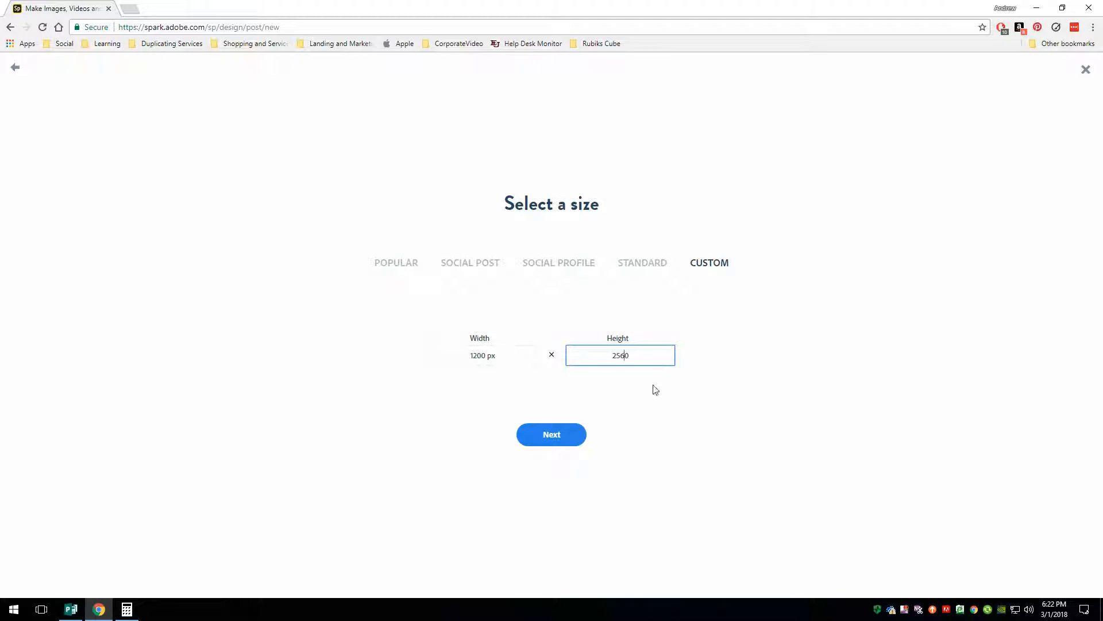
pyautogui.press('XF86Calculator')
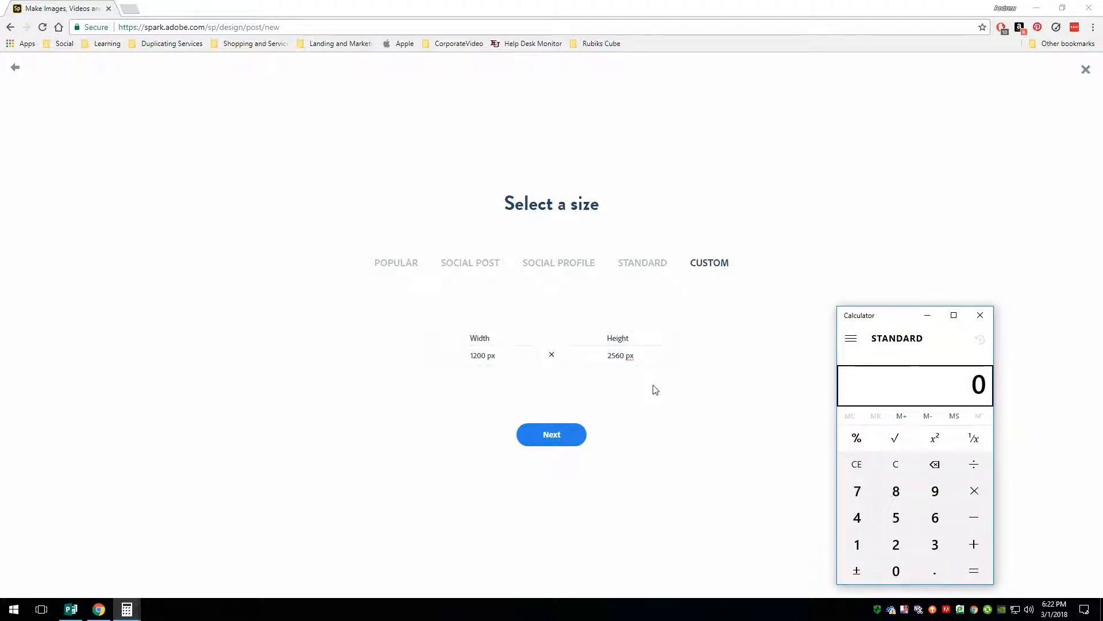
pyautogui.write('5600')
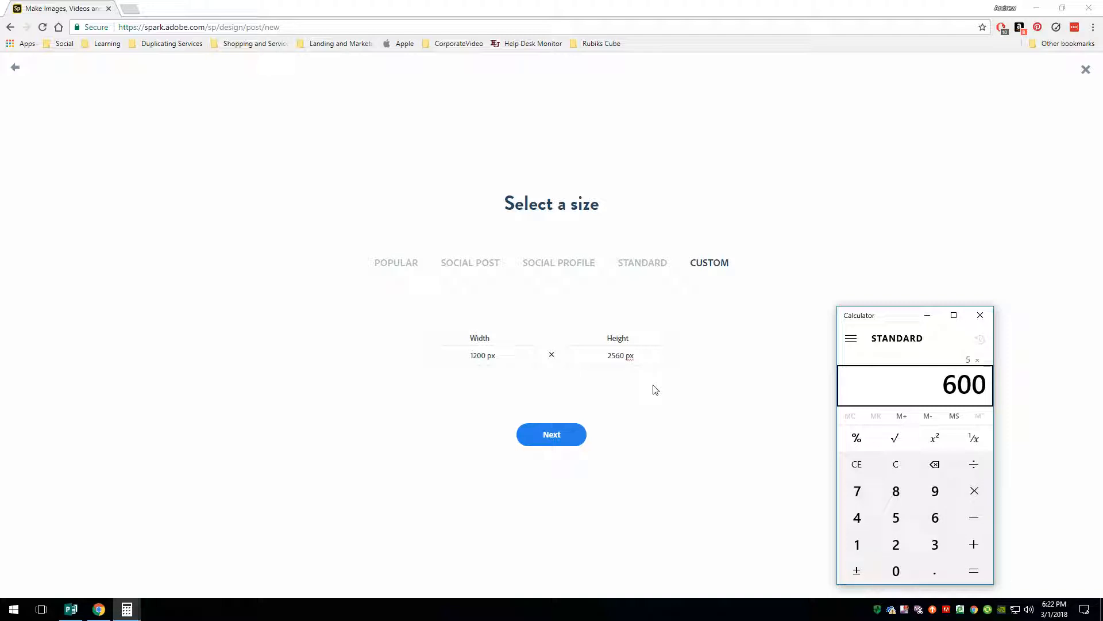
pyautogui.press('Return')
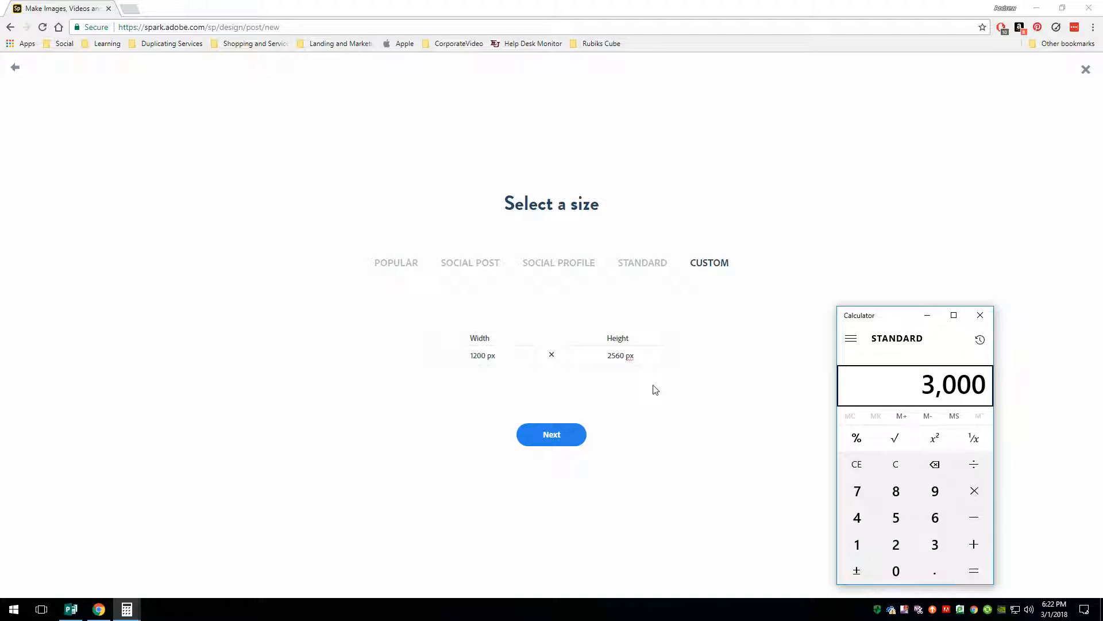
pyautogui.click(621, 358)
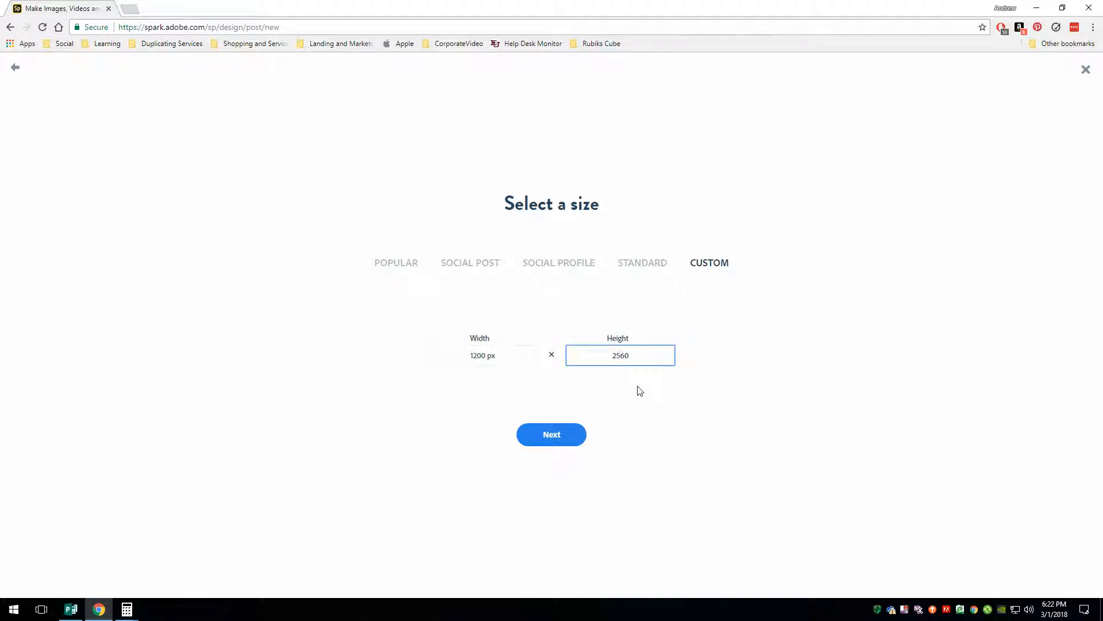
pyautogui.doubleClick(622, 357)
pyautogui.press('BackSpace')
pyautogui.write('3000')
pyautogui.click(746, 428)
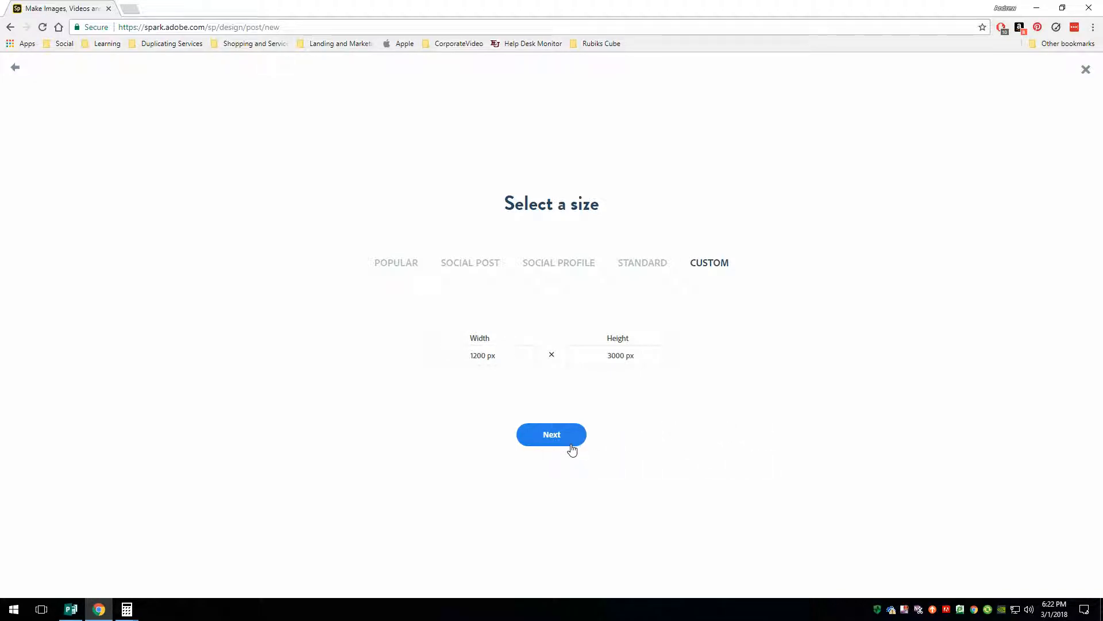
# Accept the custom size and open the blank design without choosing a photo
pyautogui.click(552, 438)
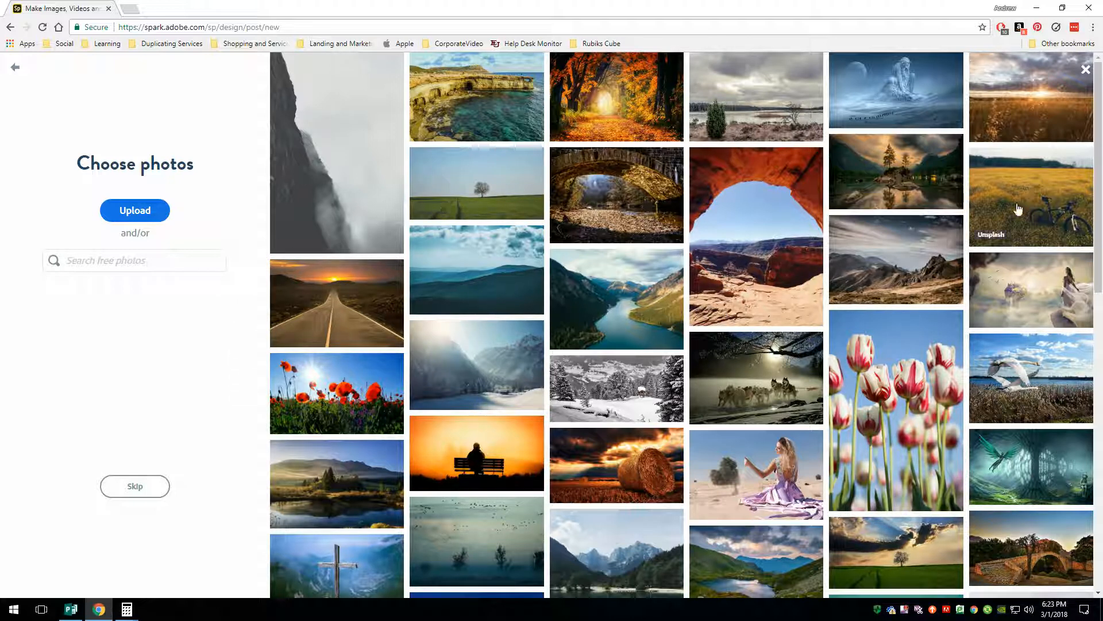
pyautogui.click(139, 490)
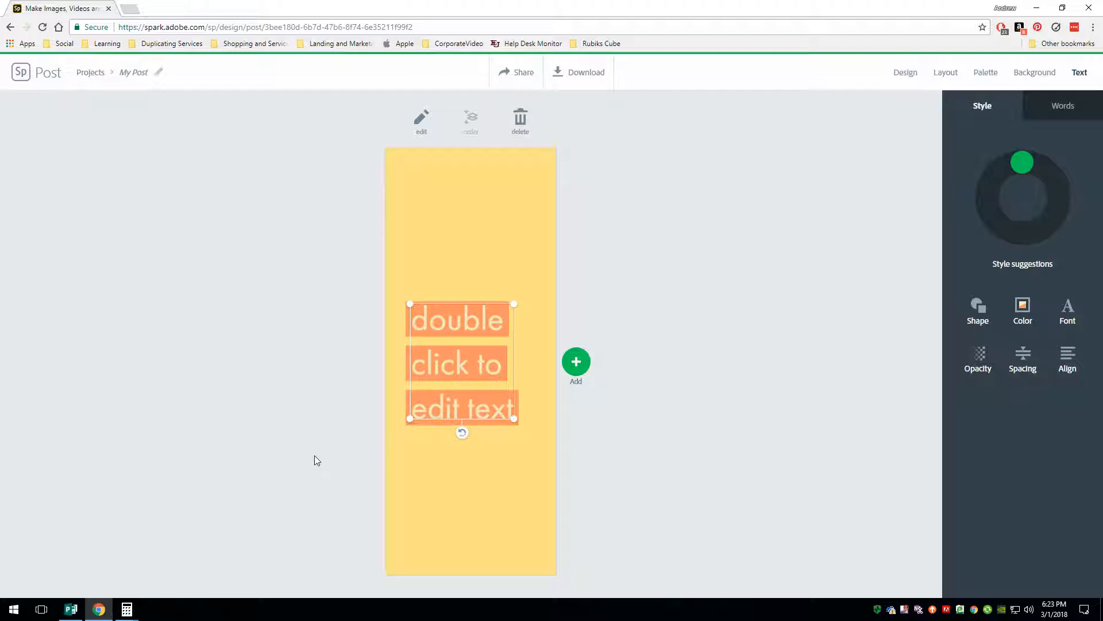
# Replace the placeholder text with "Today you are you, that is truer than true." and start a new line
pyautogui.doubleClick(457, 365)
pyautogui.moveTo(714, 281); pyautogui.dragTo(289, 331)
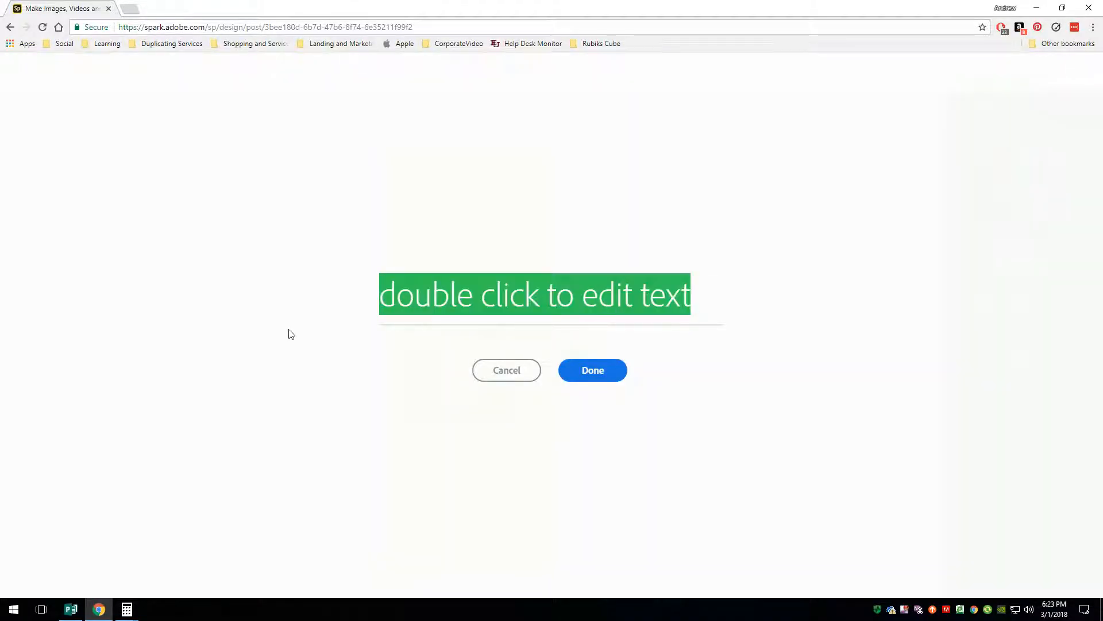
pyautogui.write('T')
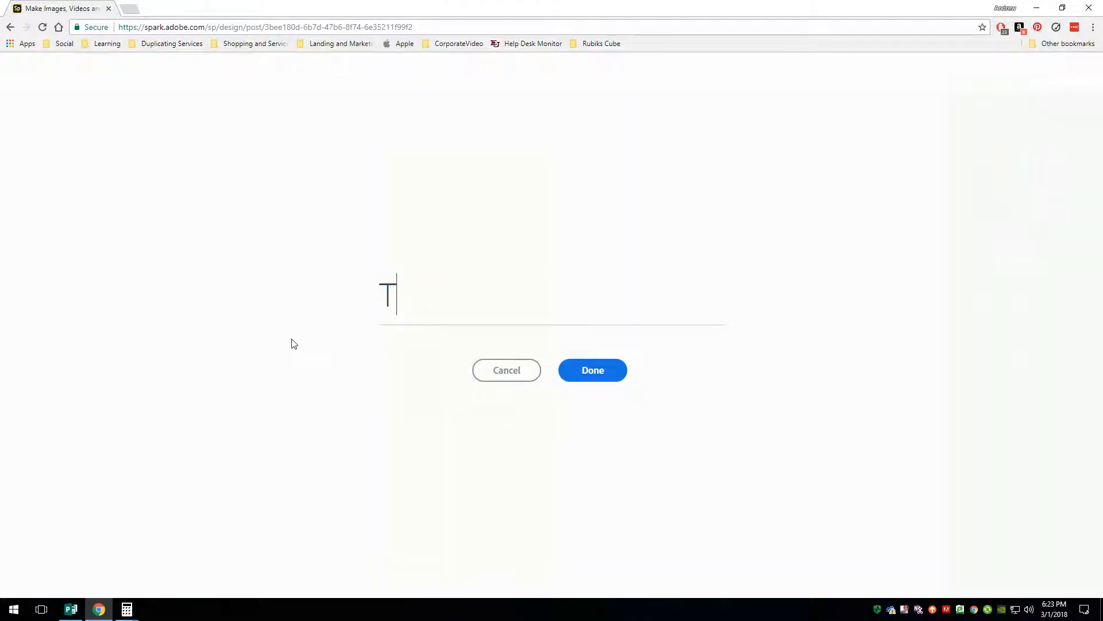
pyautogui.write('oday you are')
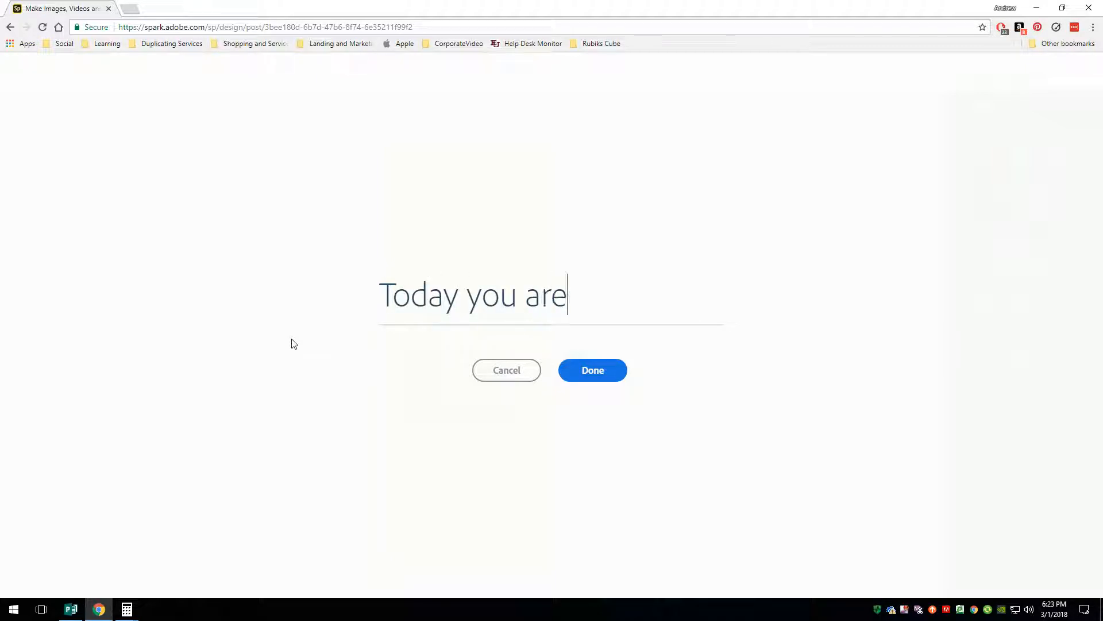
pyautogui.write(' you, that ')
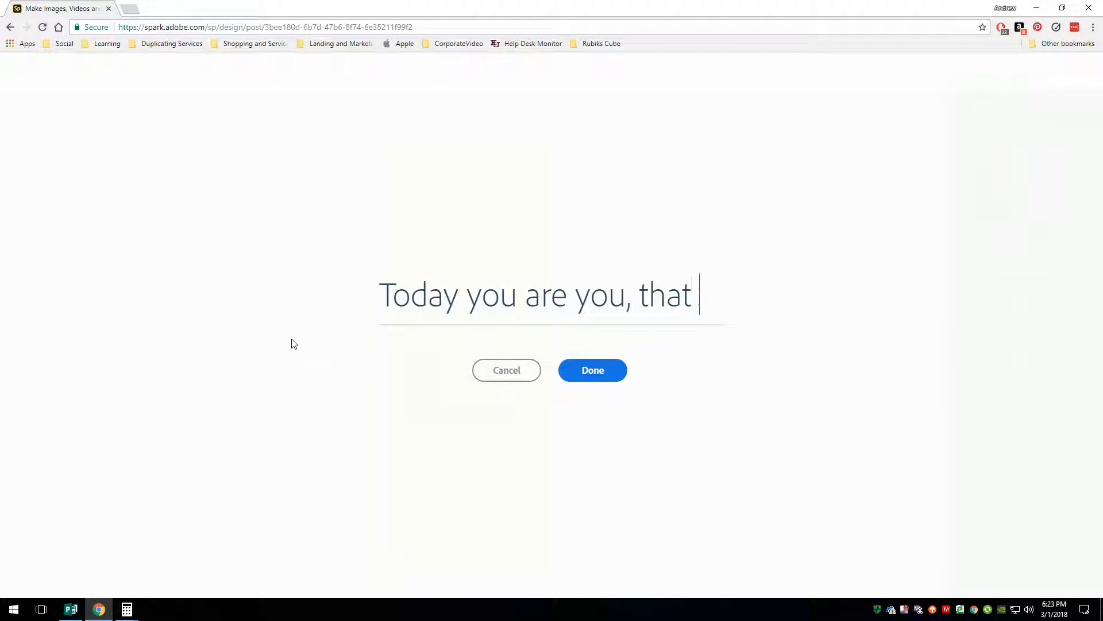
pyautogui.write('is true')
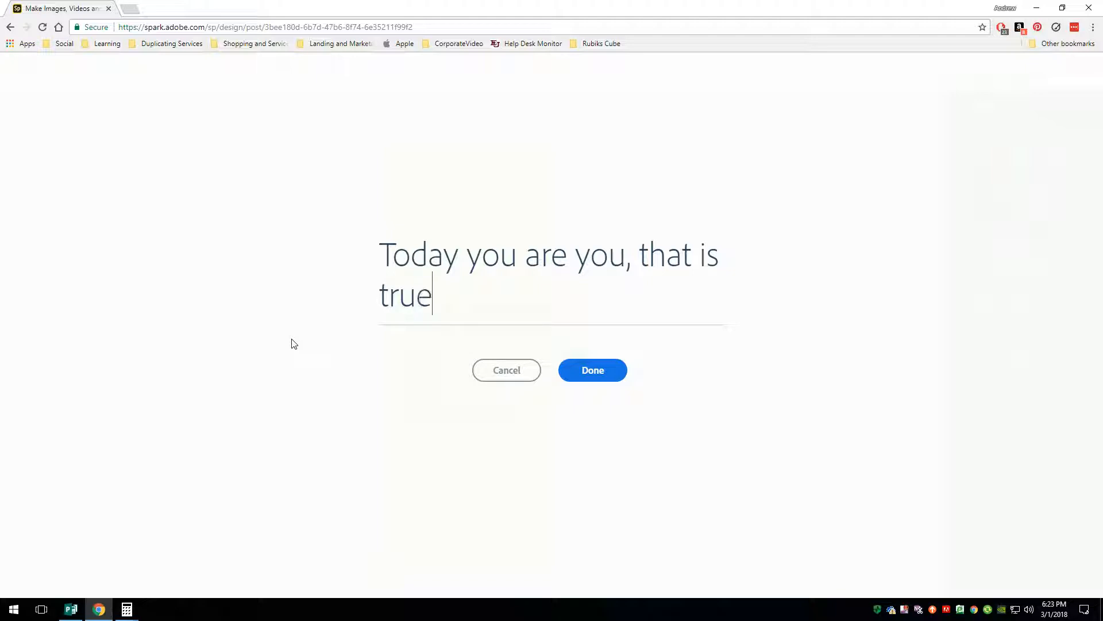
pyautogui.write('r than t')
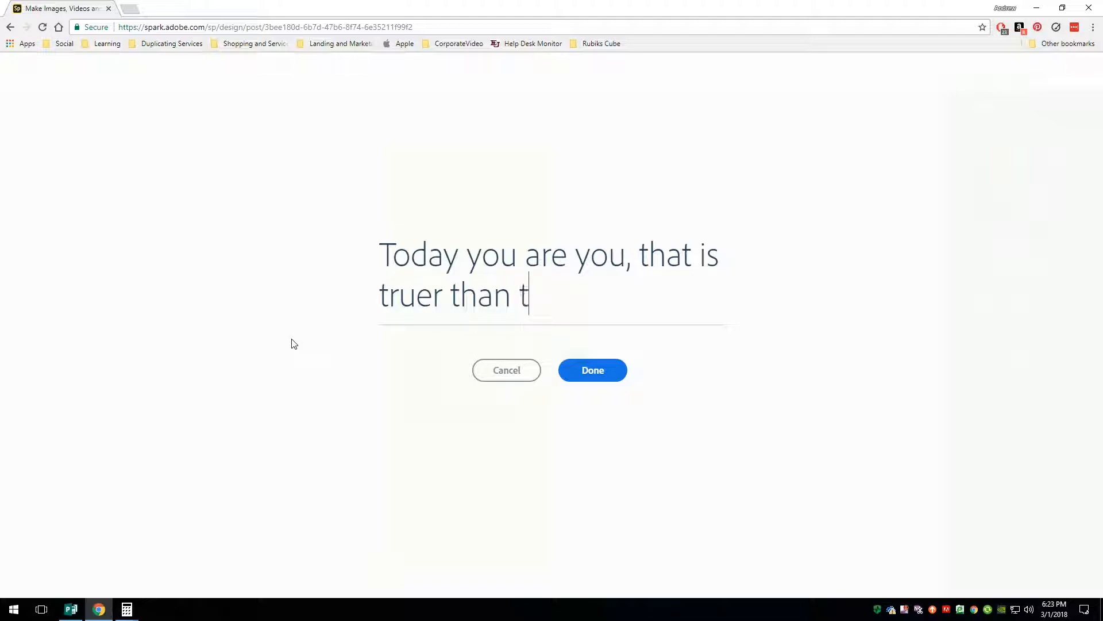
pyautogui.write('rue,')
pyautogui.press('BackSpace')
pyautogui.write('.')
pyautogui.press('Return')
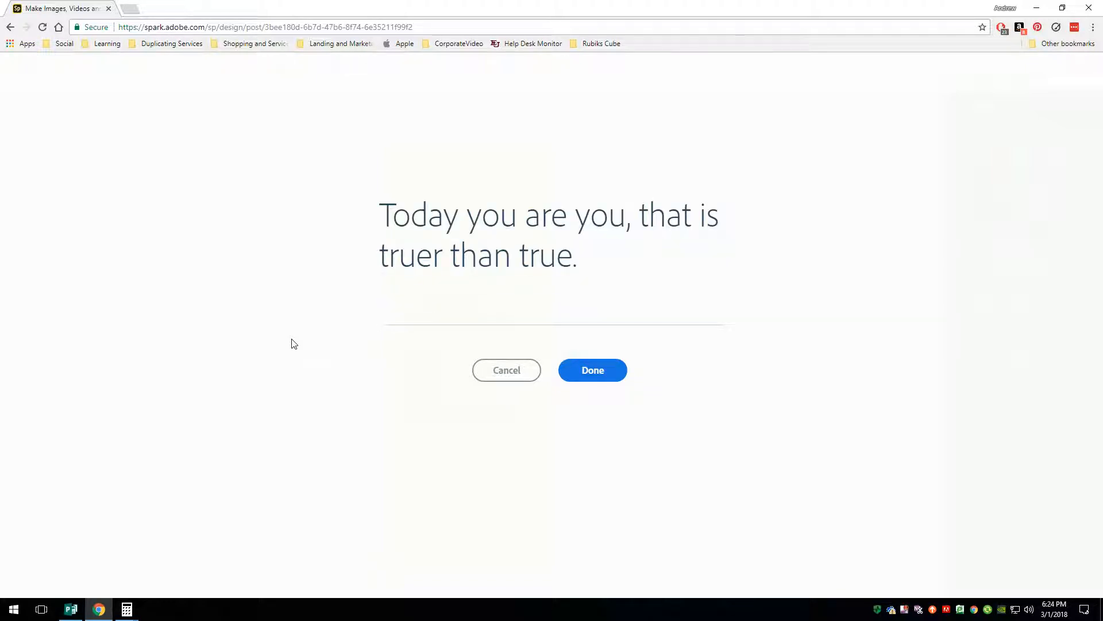
# Add the second sentence of the quote: "There is no one alive who is youer than you."
pyautogui.write('There is ')
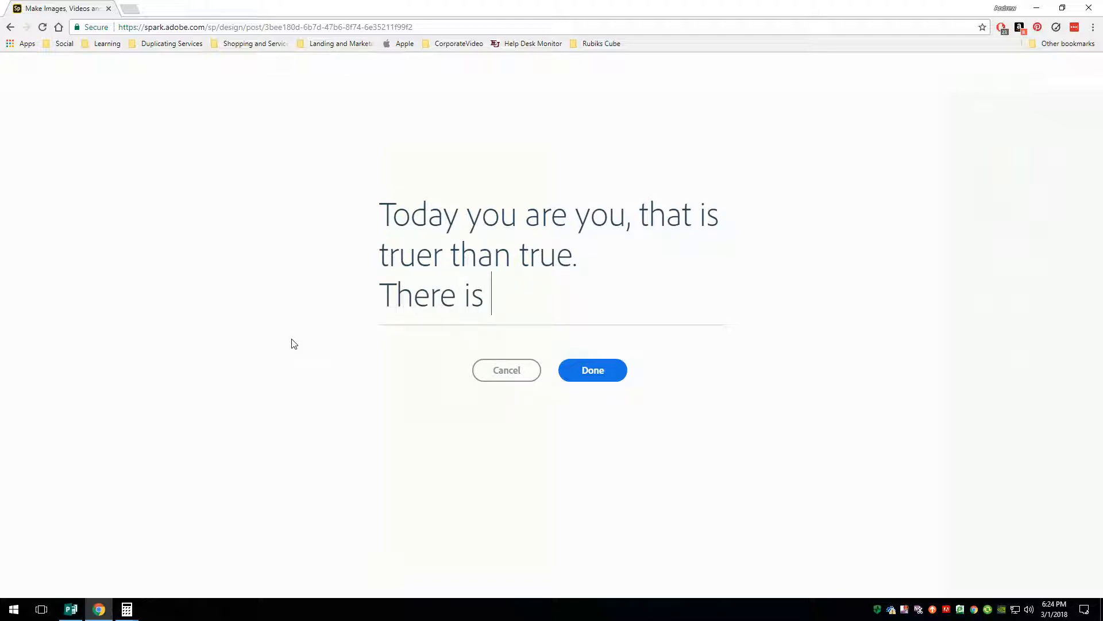
pyautogui.write('no one ')
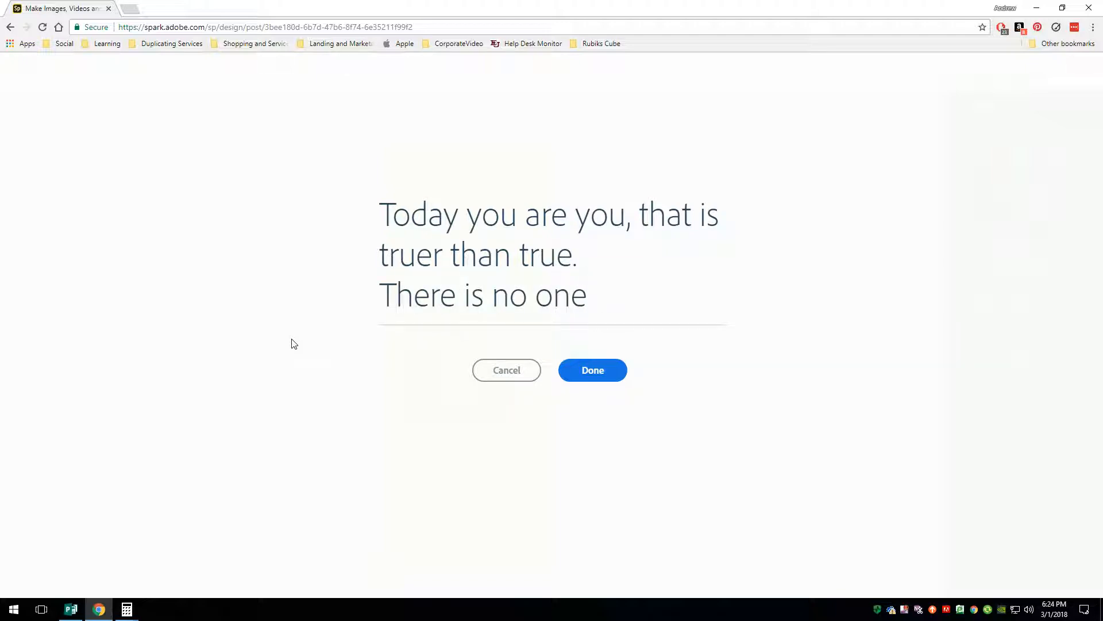
pyautogui.write('alive th')
pyautogui.press('BackSpace')
pyautogui.press('BackSpace')
pyautogui.write('wh')
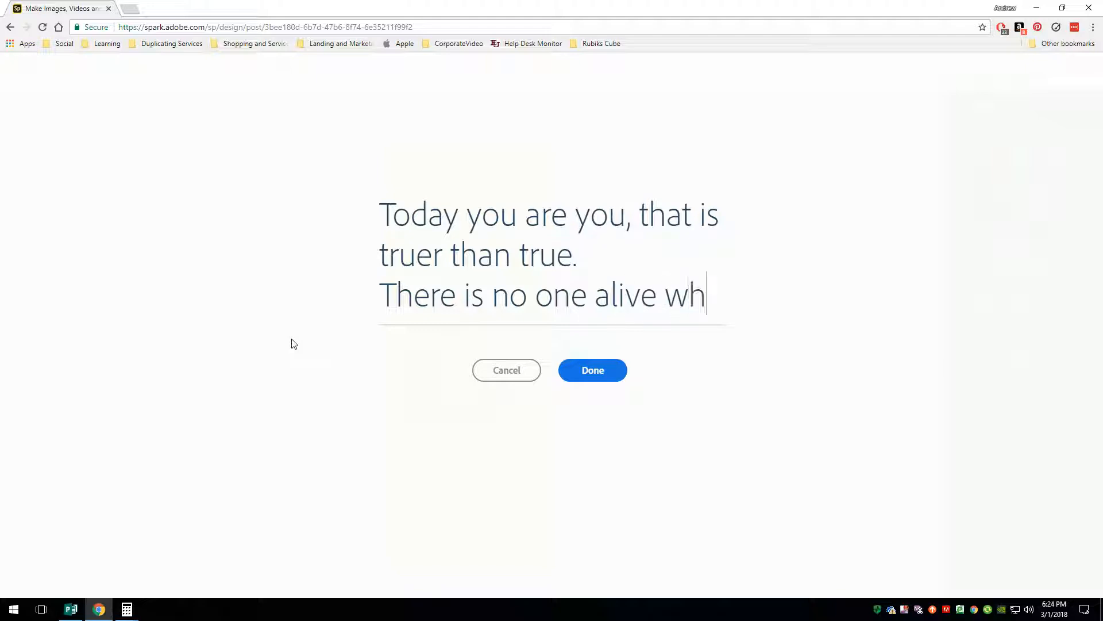
pyautogui.write('o is yo')
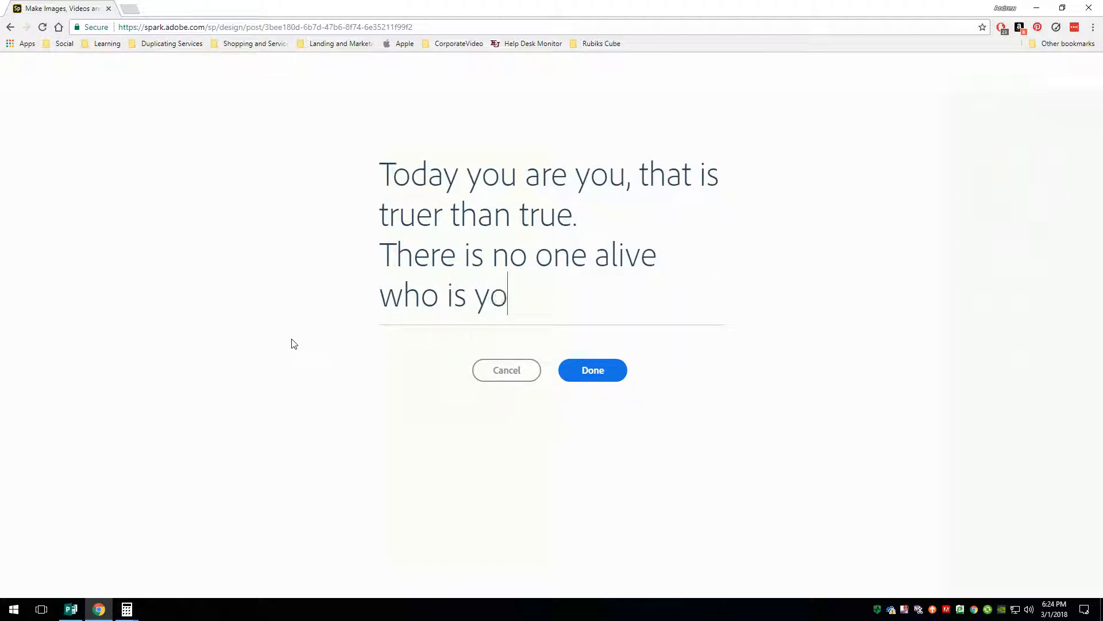
pyautogui.write('uer than you.')
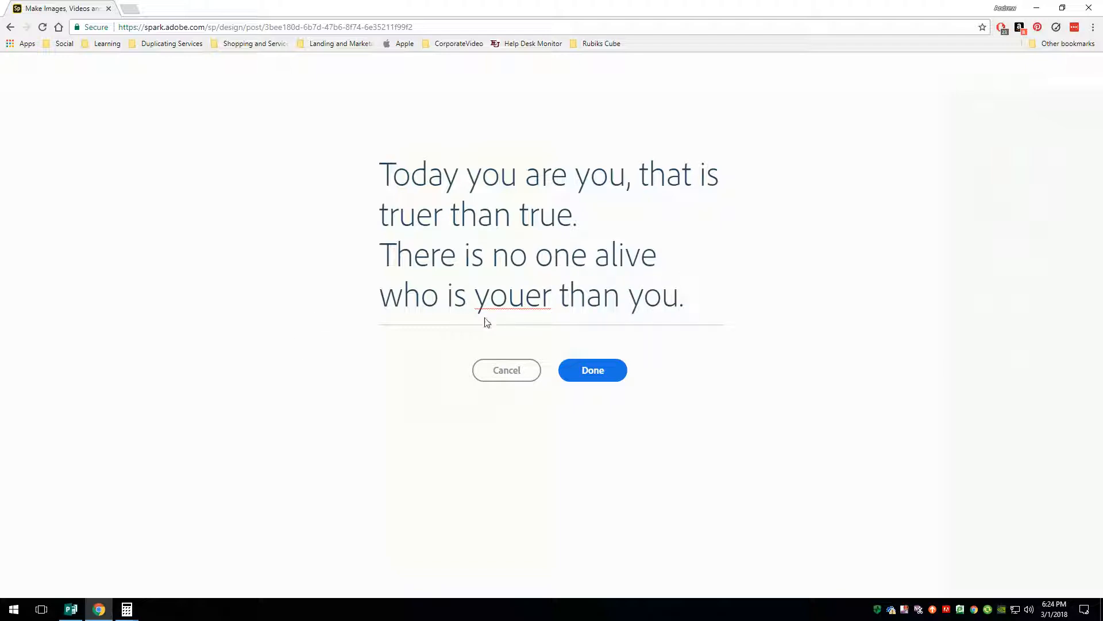
# Capitalize "Youer" in the last line of the quote and accept the text
pyautogui.click(488, 293)
pyautogui.press('BackSpace')
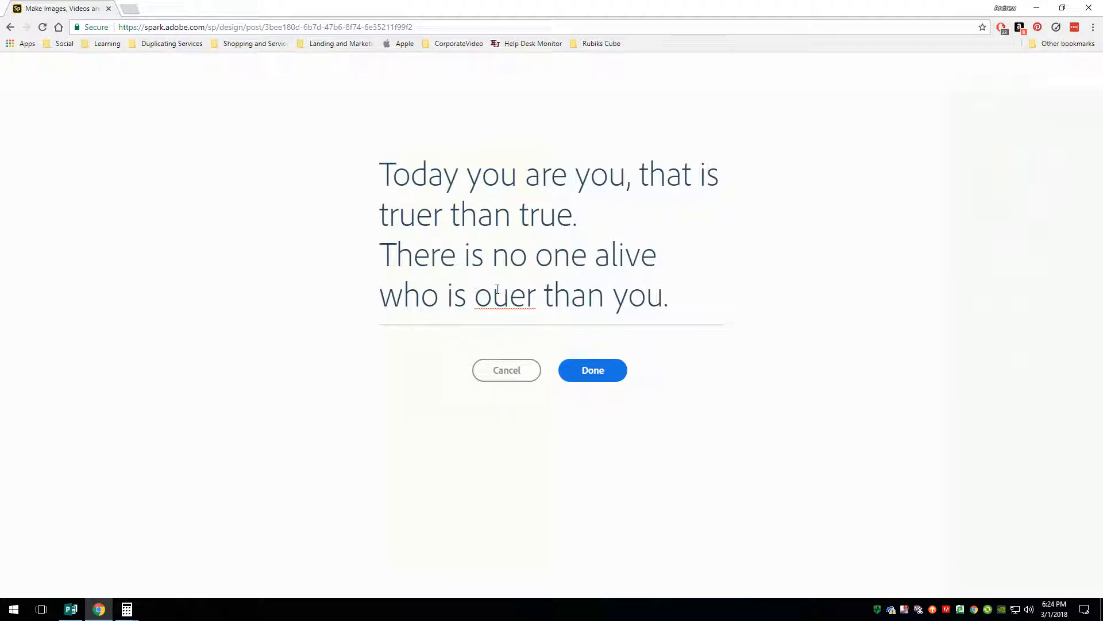
pyautogui.write('Y')
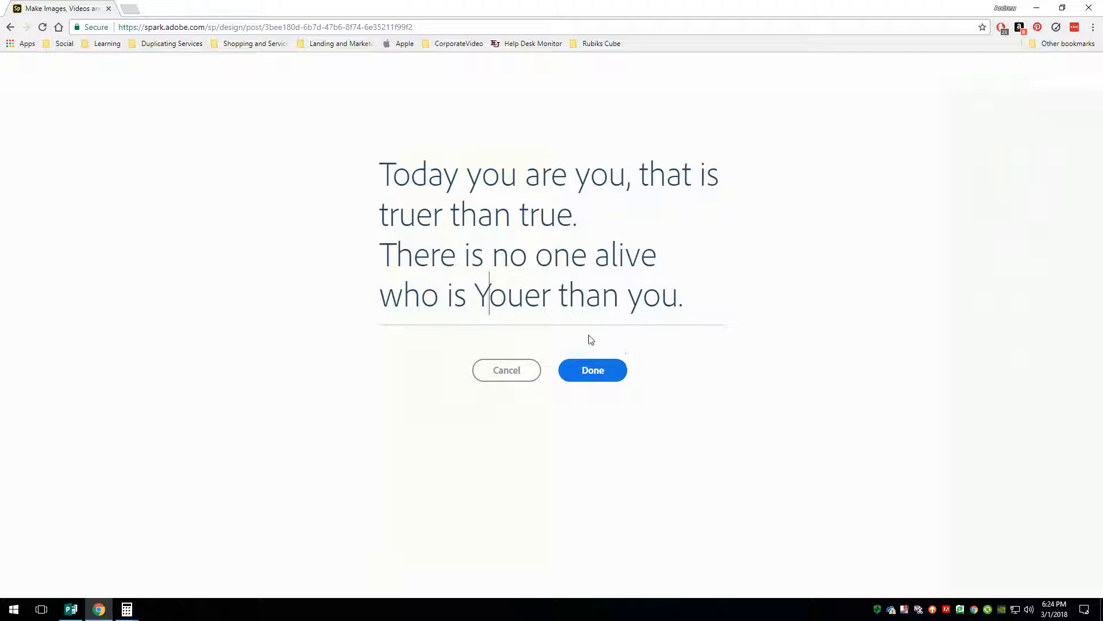
pyautogui.click(604, 373)
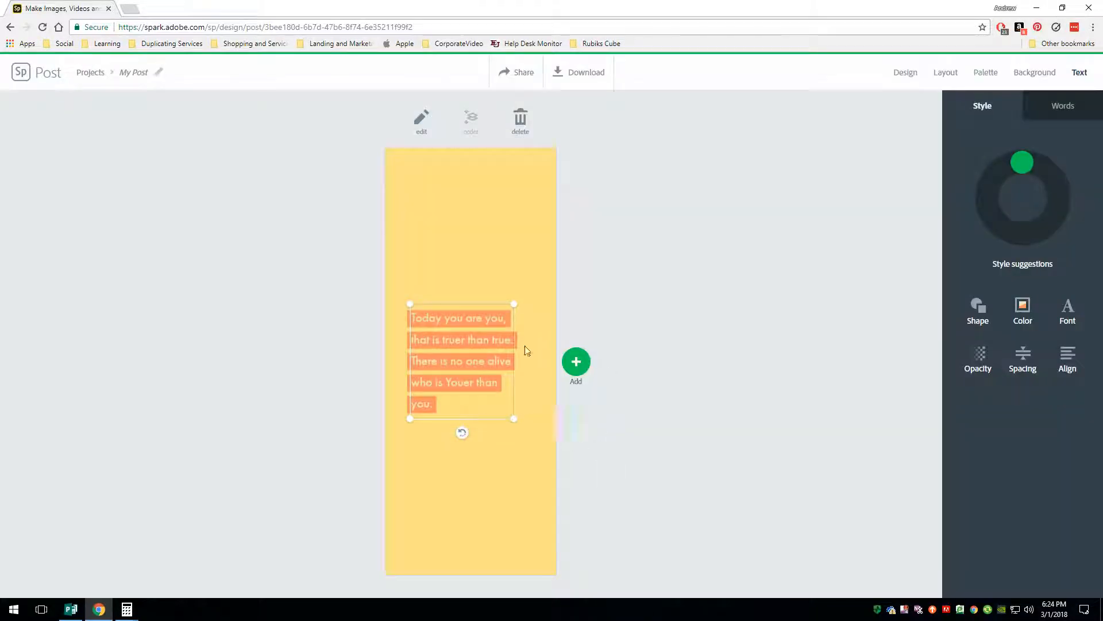
# Enlarge the quote's text box and set its alignment so every line fills the full box width
pyautogui.moveTo(515, 419); pyautogui.dragTo(535, 514)
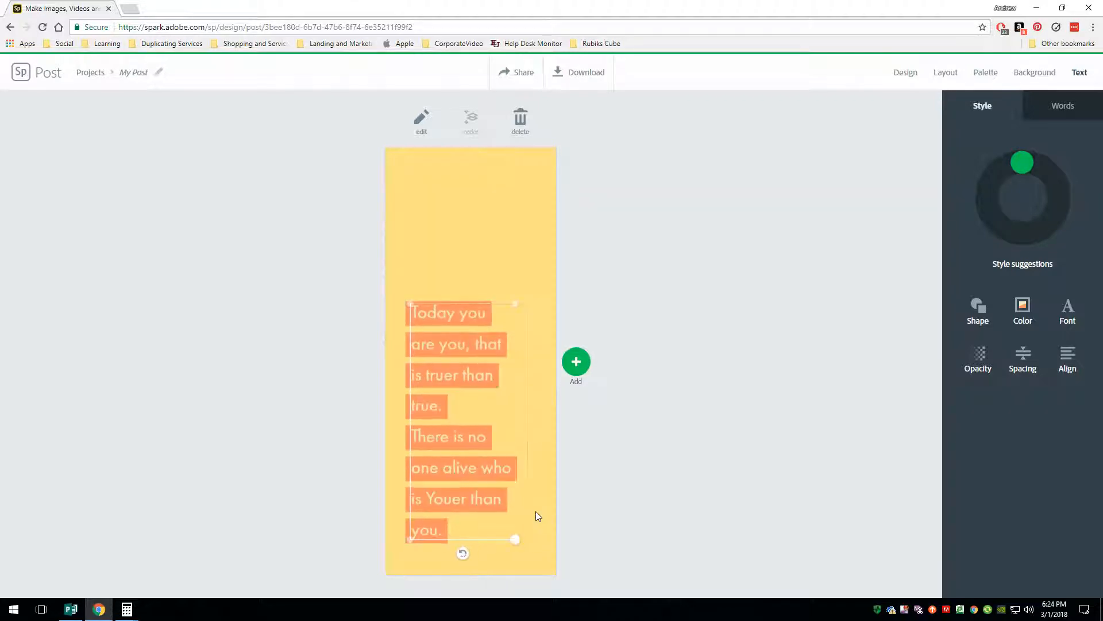
pyautogui.moveTo(518, 299); pyautogui.dragTo(529, 227)
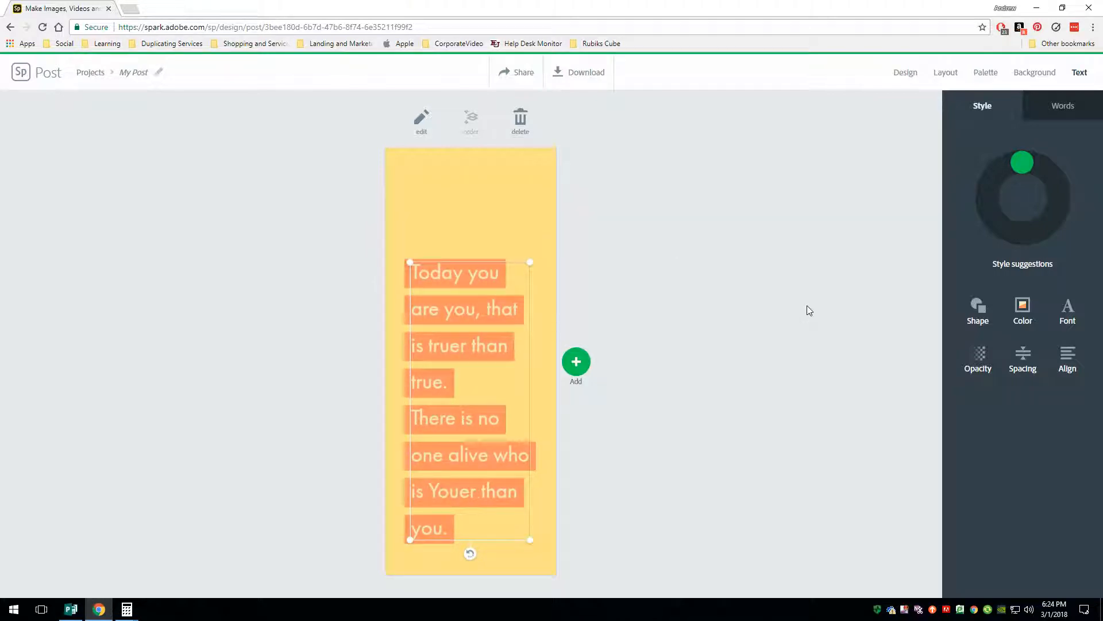
pyautogui.click(1072, 364)
pyautogui.click(1071, 363)
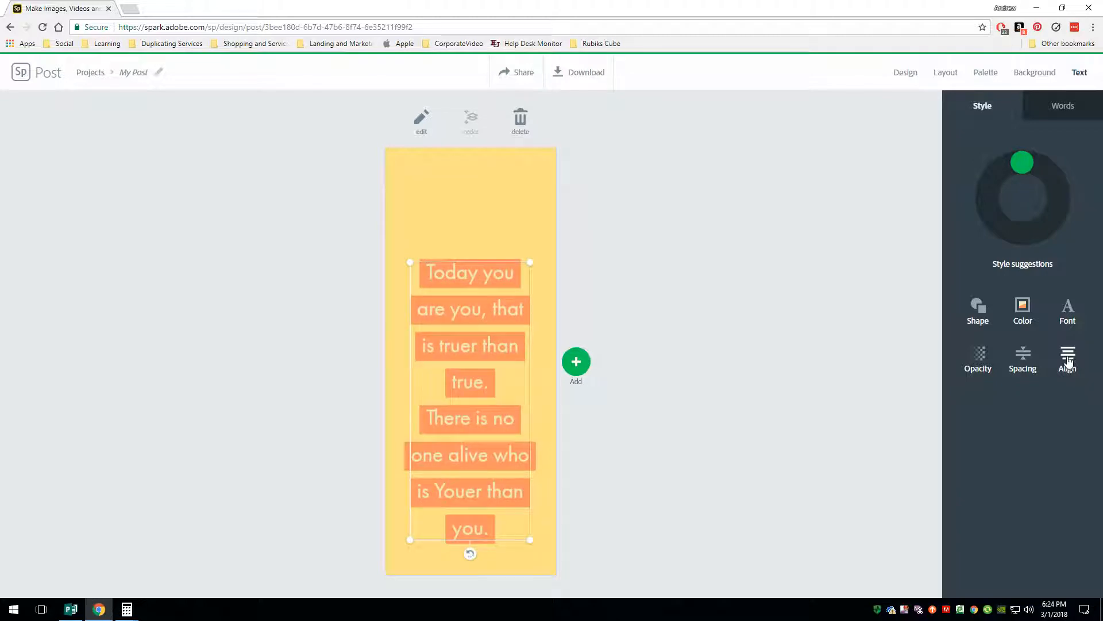
pyautogui.click(1070, 362)
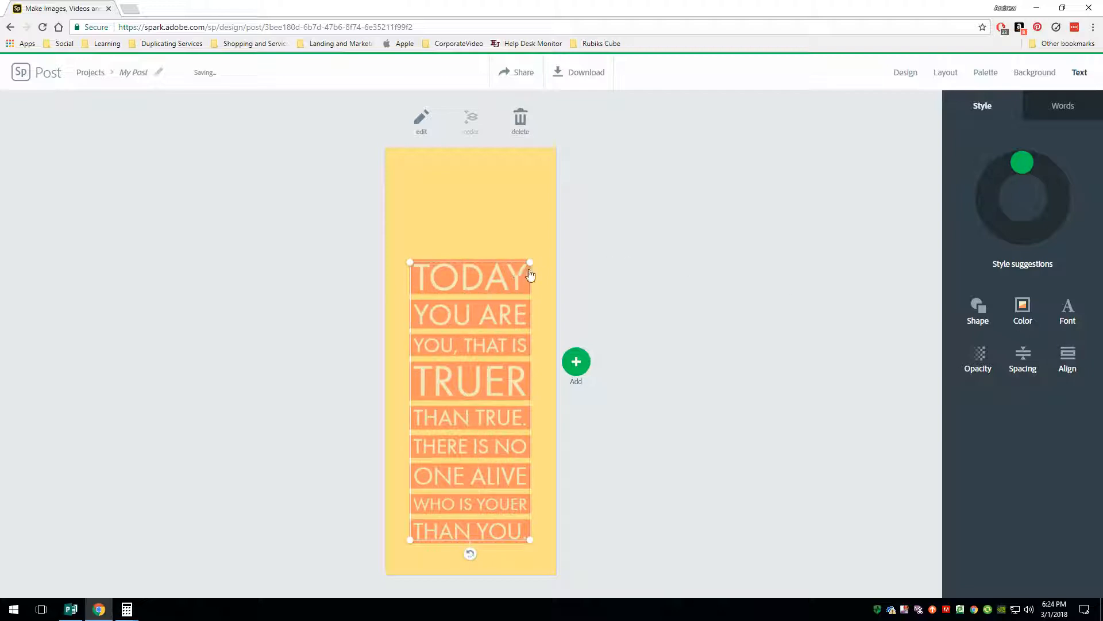
# Stretch the quote over most of the canvas height, then trim its size and reposition it with side margins
pyautogui.moveTo(532, 269); pyautogui.dragTo(534, 167)
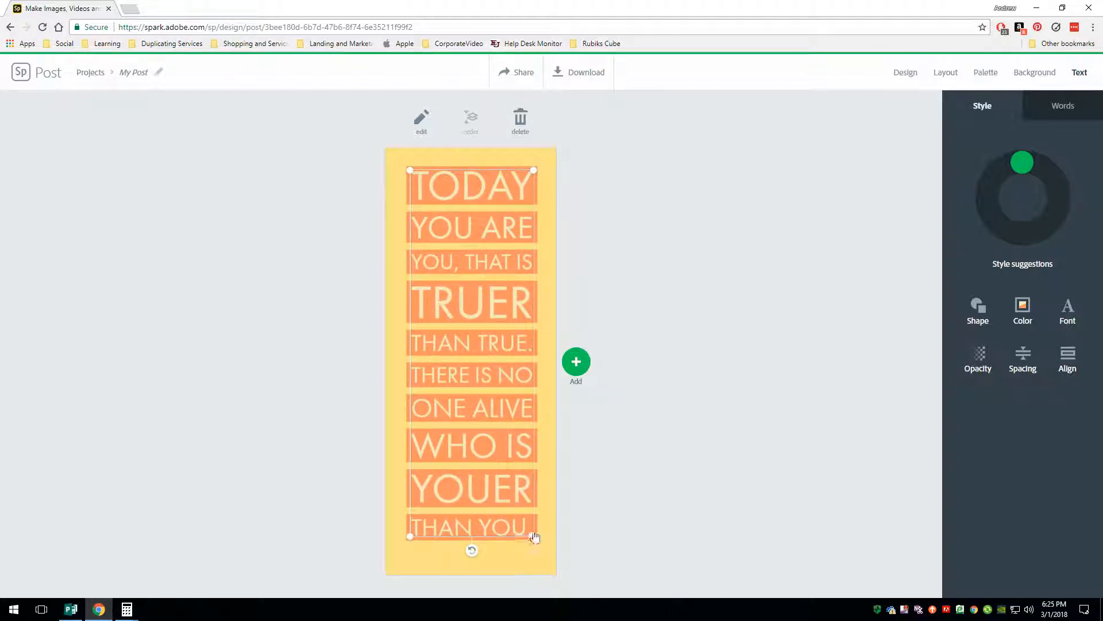
pyautogui.moveTo(536, 541); pyautogui.dragTo(543, 503)
pyautogui.moveTo(475, 183); pyautogui.dragTo(478, 192)
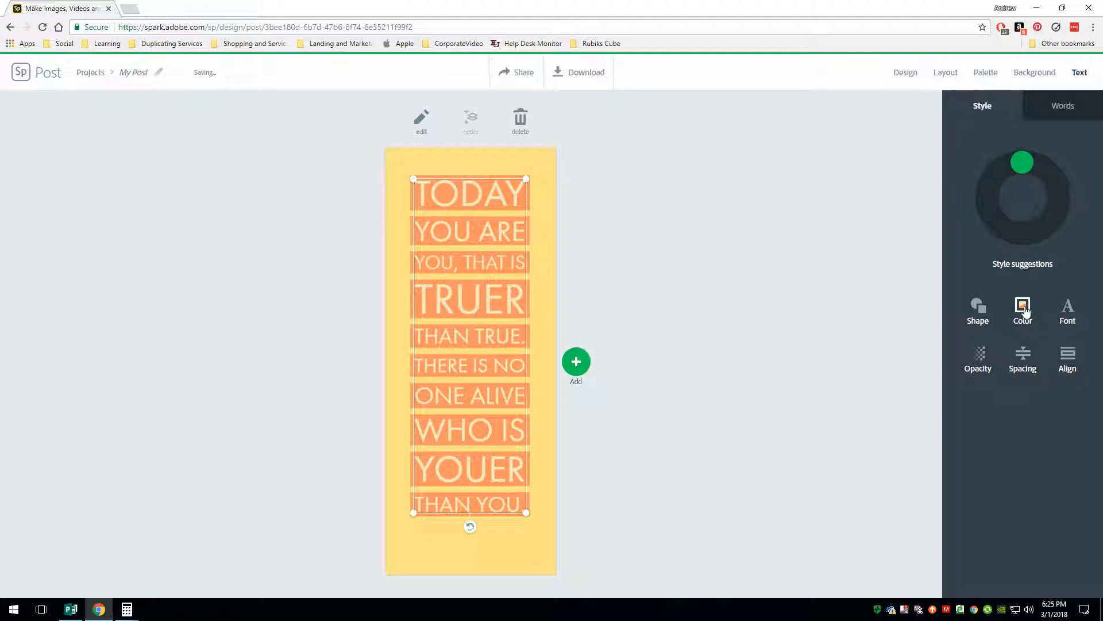
# Recolor the quote with the suggested black and yellow pair, keeping black letters on yellow
pyautogui.click(1024, 308)
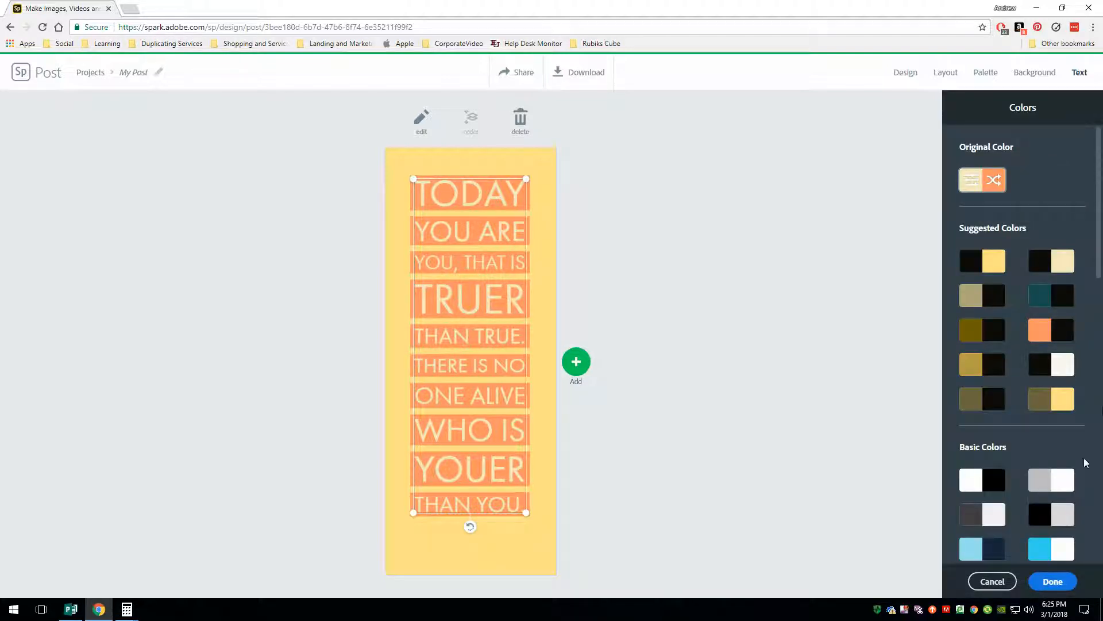
pyautogui.click(997, 271)
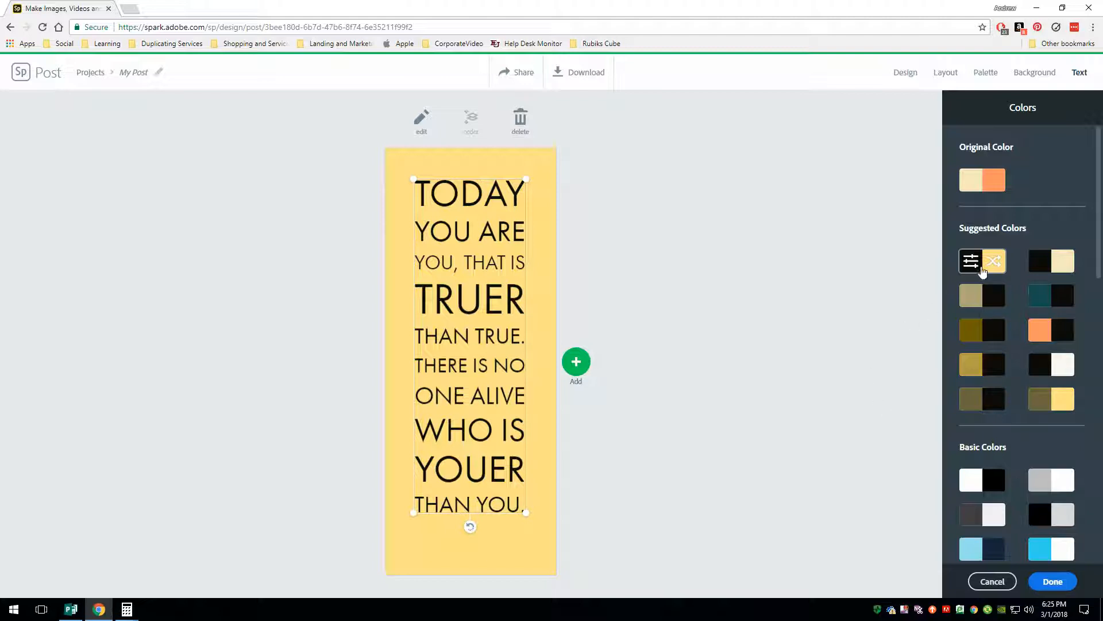
pyautogui.click(995, 264)
pyautogui.click(994, 264)
pyautogui.click(1051, 581)
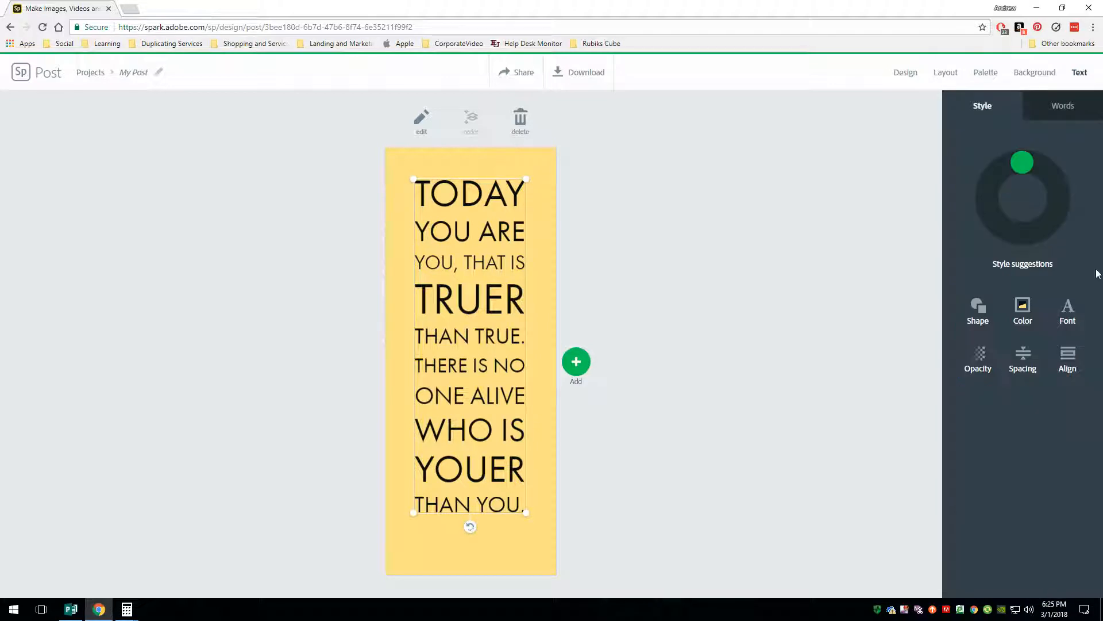
# Try the Old Standard, Source Sans Pro and Ultra fonts on the quote, then set it to GoodDog New
pyautogui.click(1069, 316)
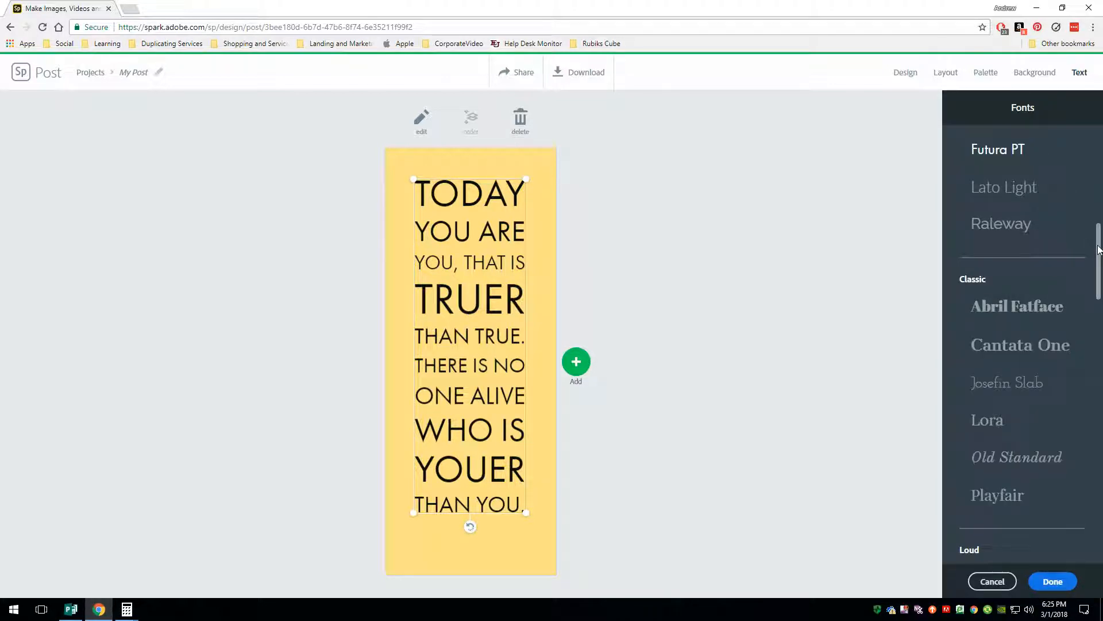
pyautogui.scroll(-4, 1075, 250)
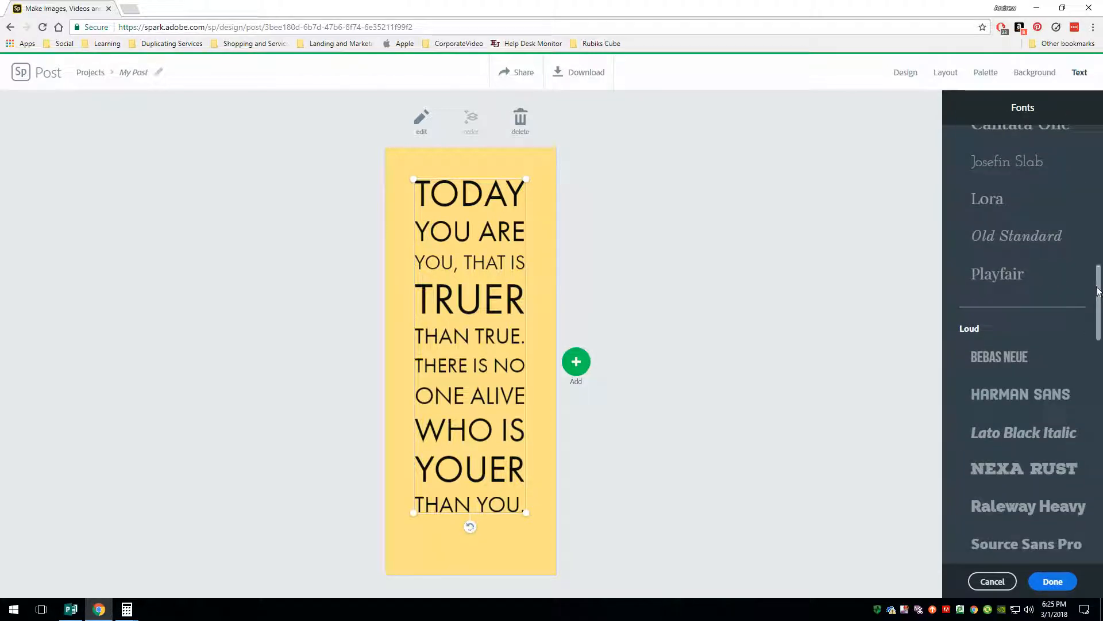
pyautogui.click(1049, 247)
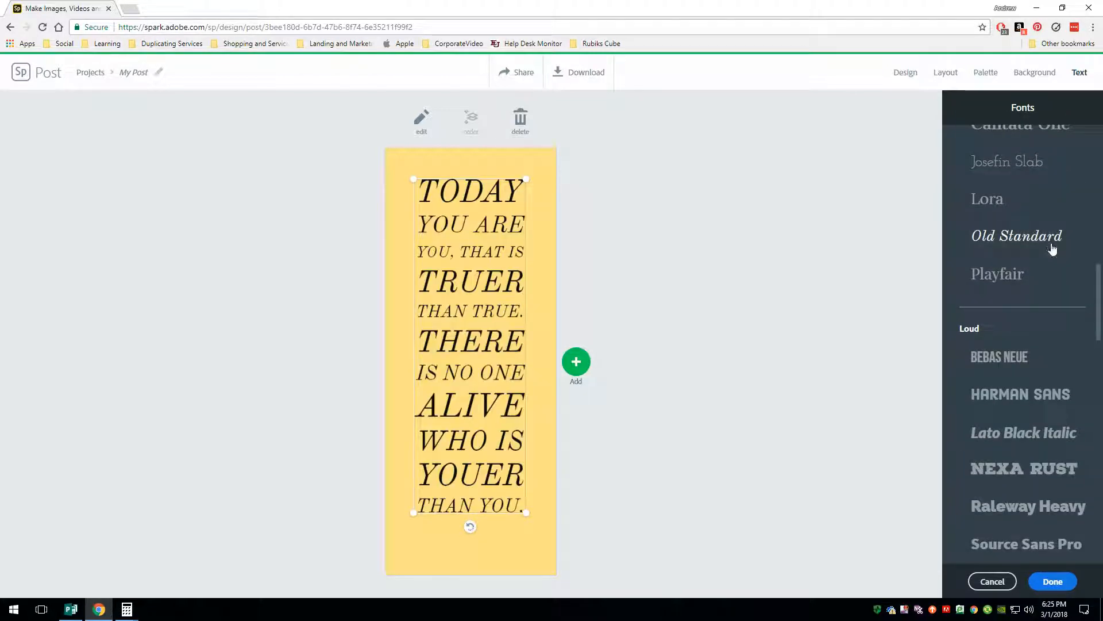
pyautogui.scroll(-3, 1054, 360)
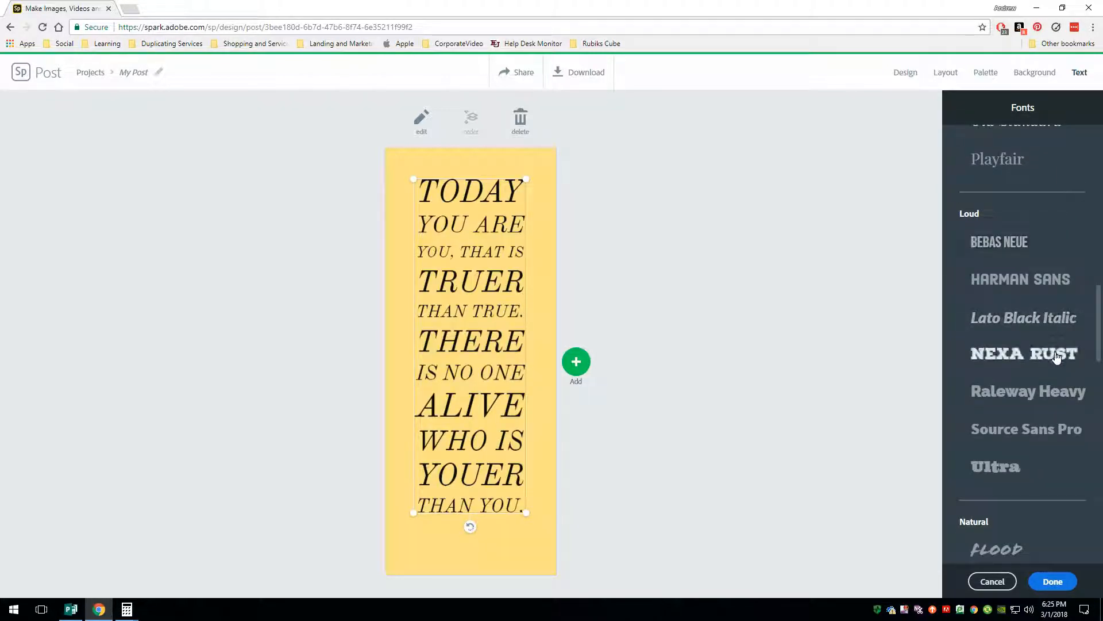
pyautogui.scroll(-2, 1057, 356)
pyautogui.click(1037, 262)
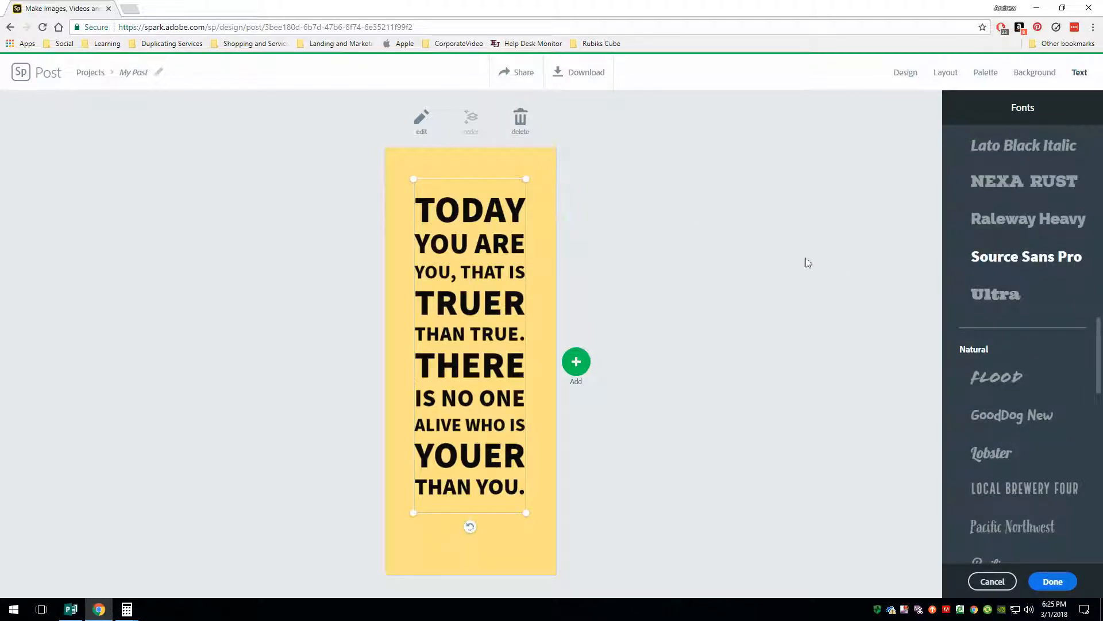
pyautogui.click(1015, 300)
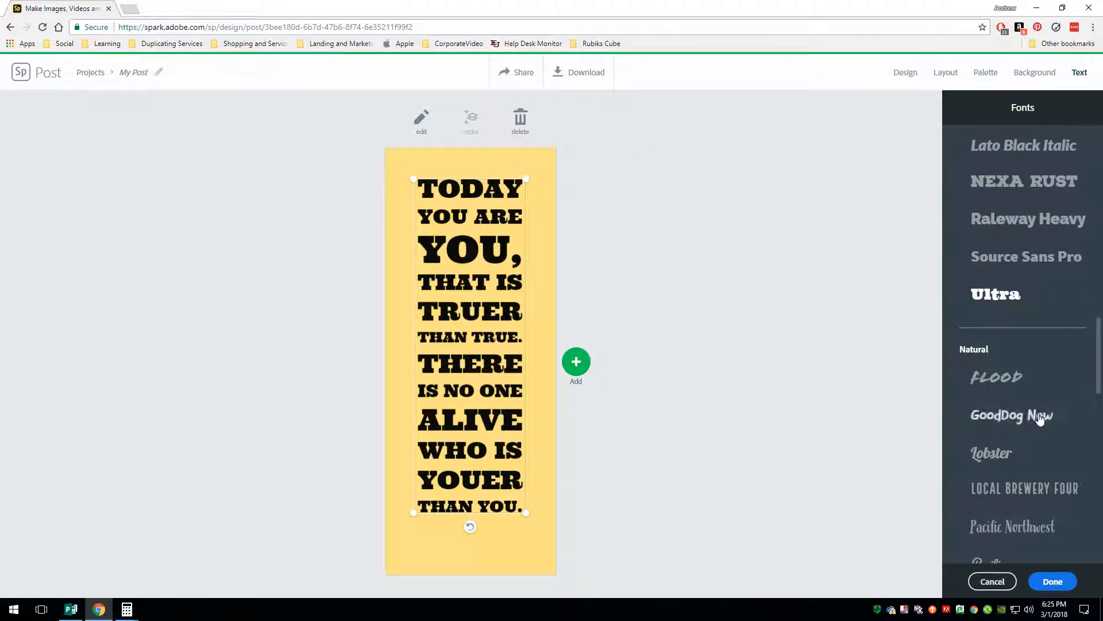
pyautogui.click(1015, 424)
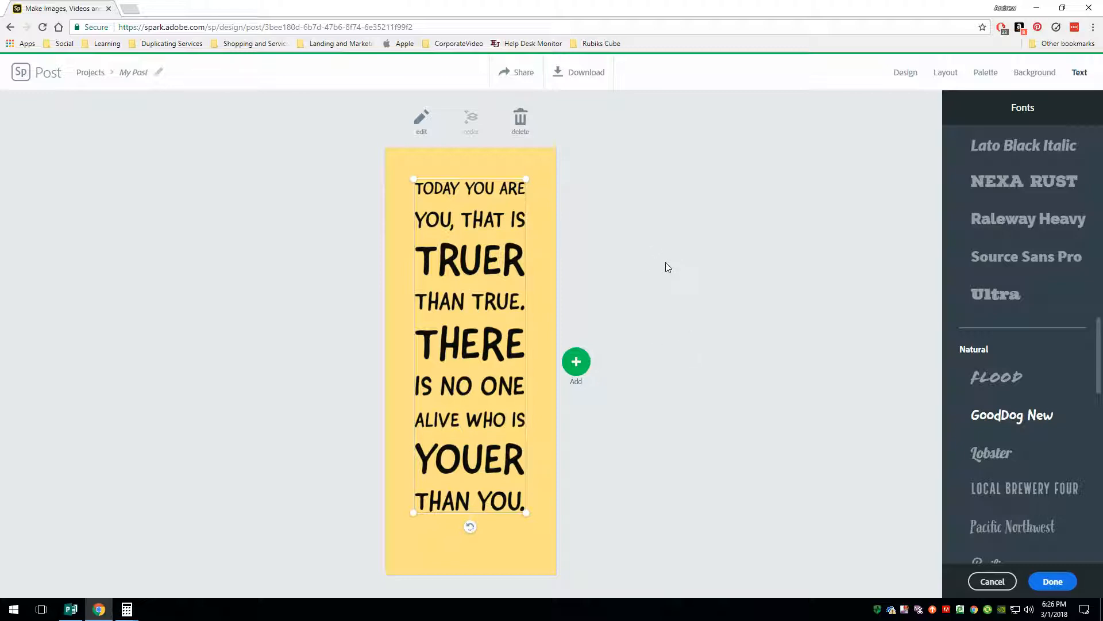
# Enlarge the quote's text box slightly and insert a line break after "Today"
pyautogui.moveTo(526, 179); pyautogui.dragTo(530, 171)
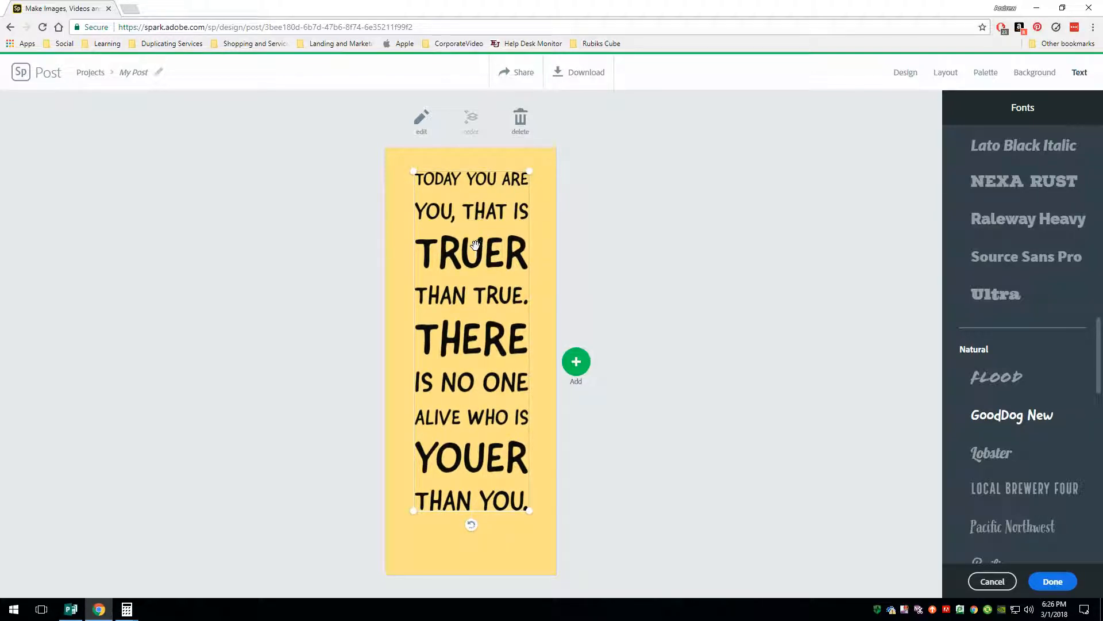
pyautogui.doubleClick(474, 252)
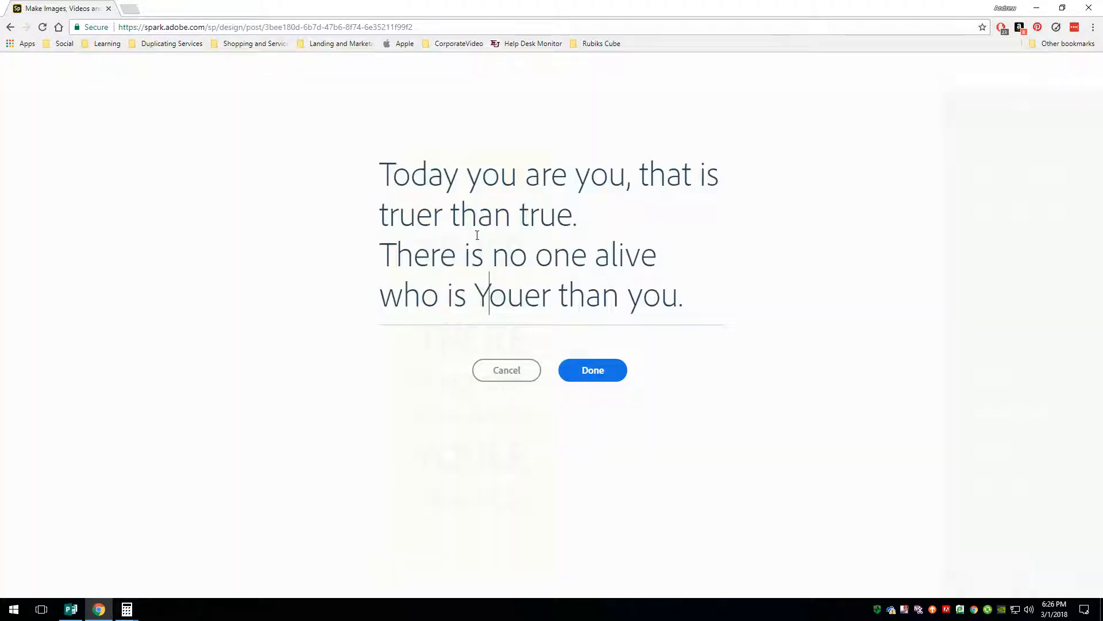
pyautogui.click(470, 171)
pyautogui.press('Return')
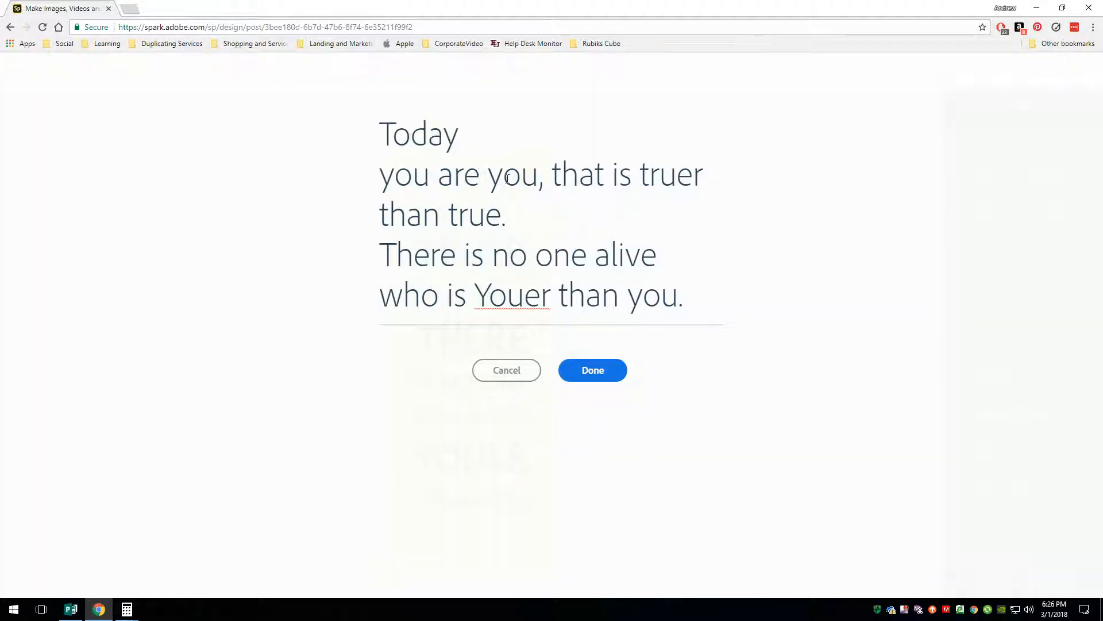
pyautogui.click(594, 361)
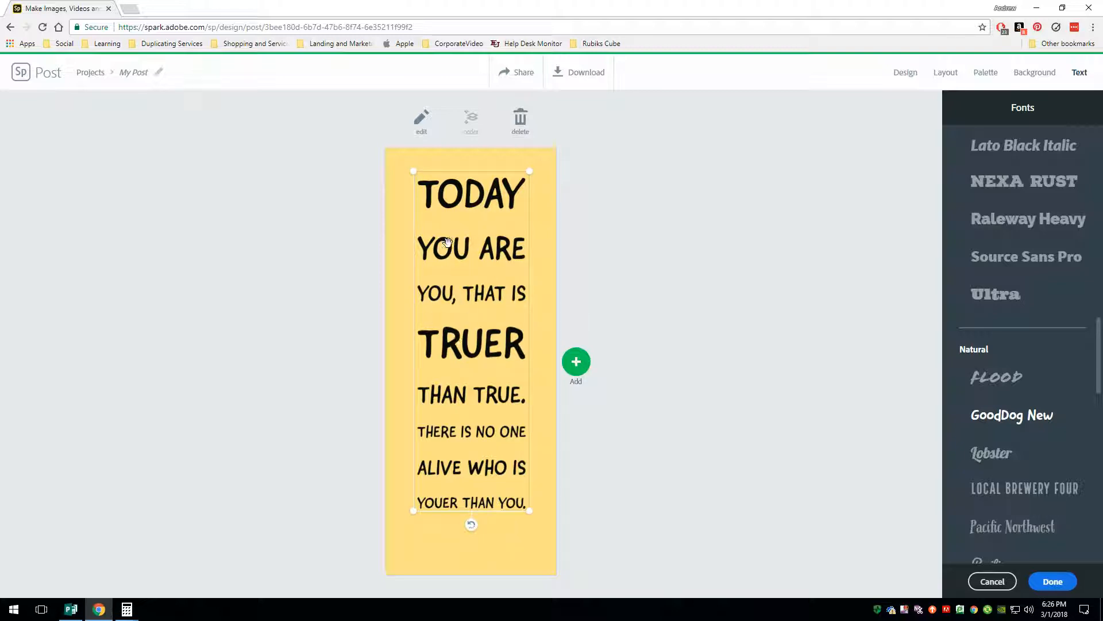
# Insert a line break after "you are you," in the quote and accept the text
pyautogui.click(482, 223)
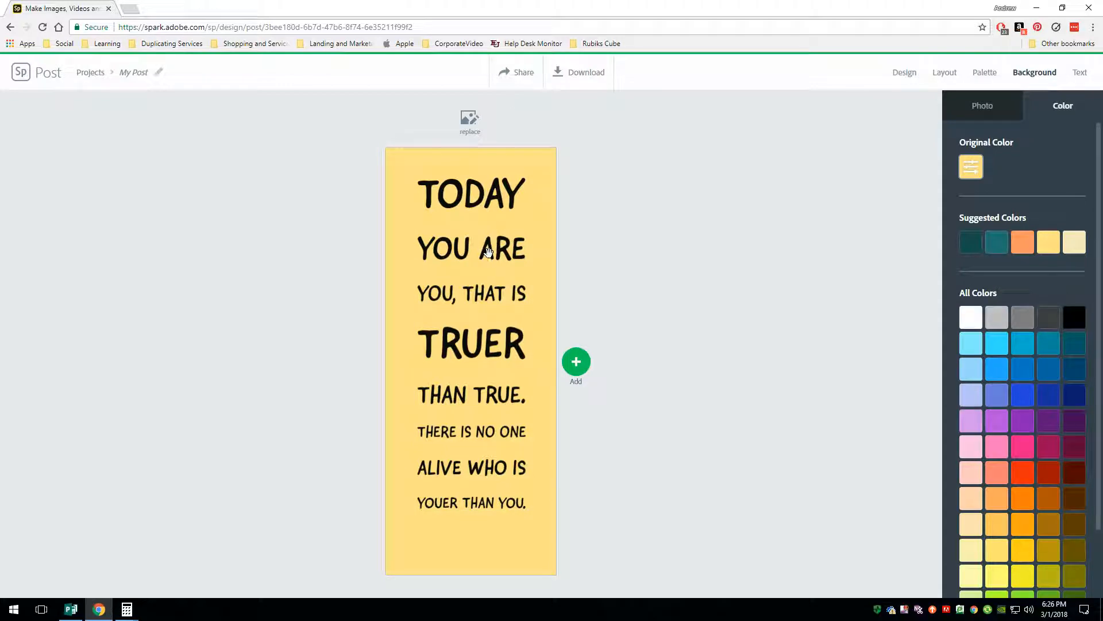
pyautogui.click(503, 260)
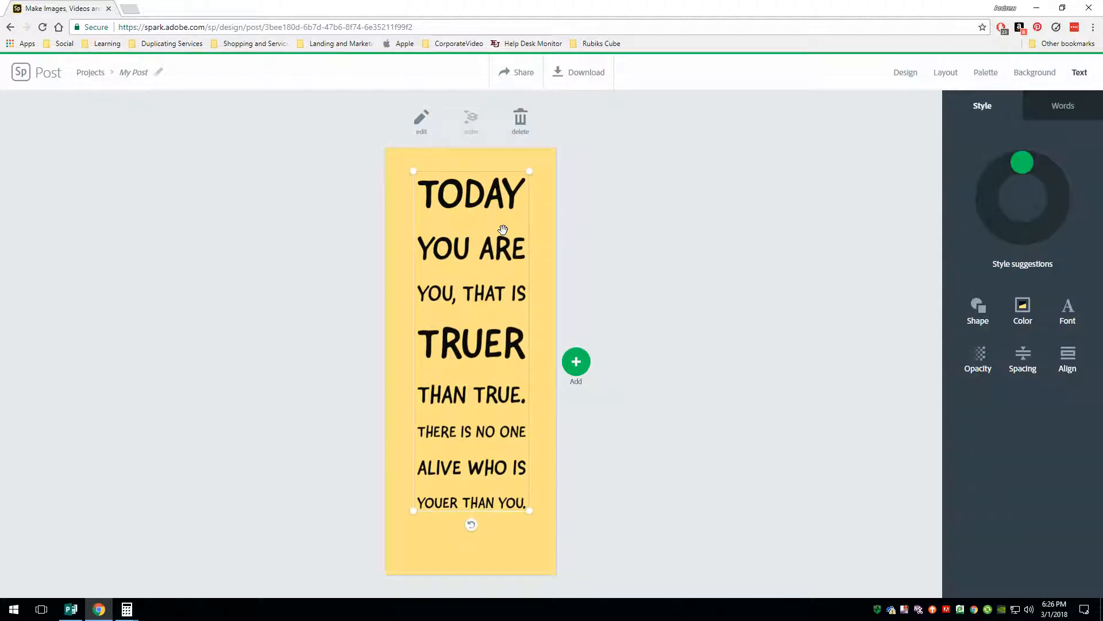
pyautogui.click(497, 255)
pyautogui.click(553, 173)
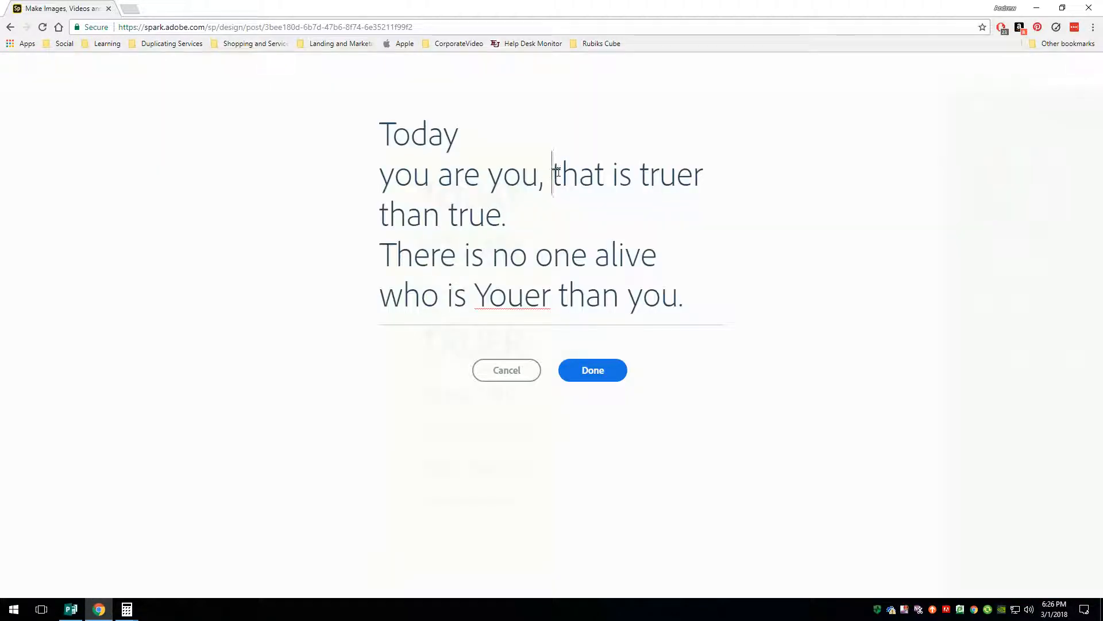
pyautogui.press('Return')
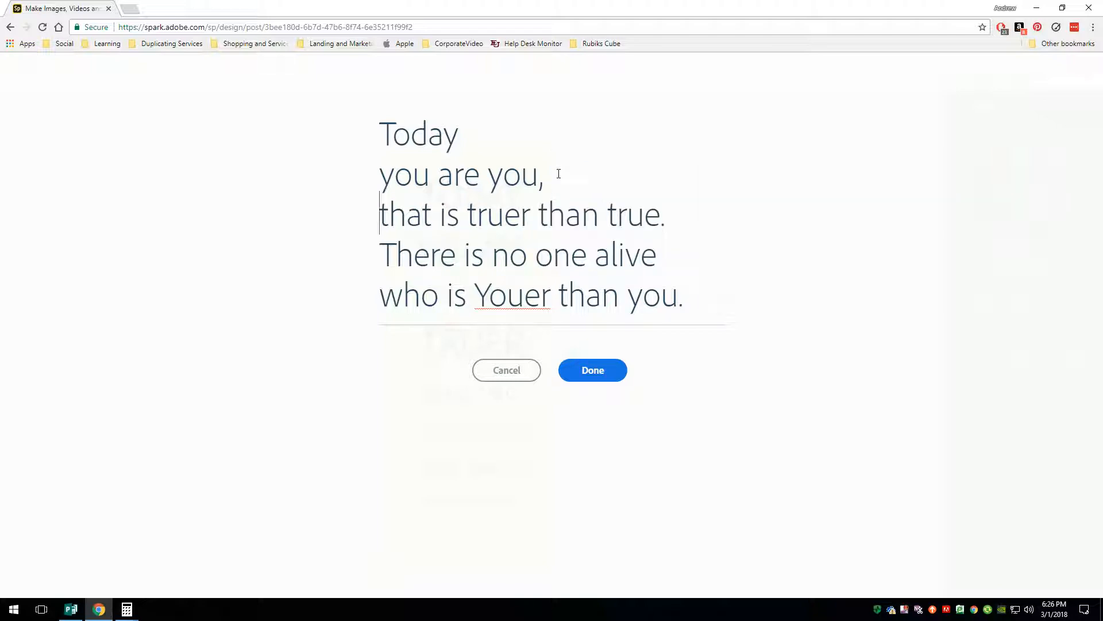
pyautogui.click(592, 374)
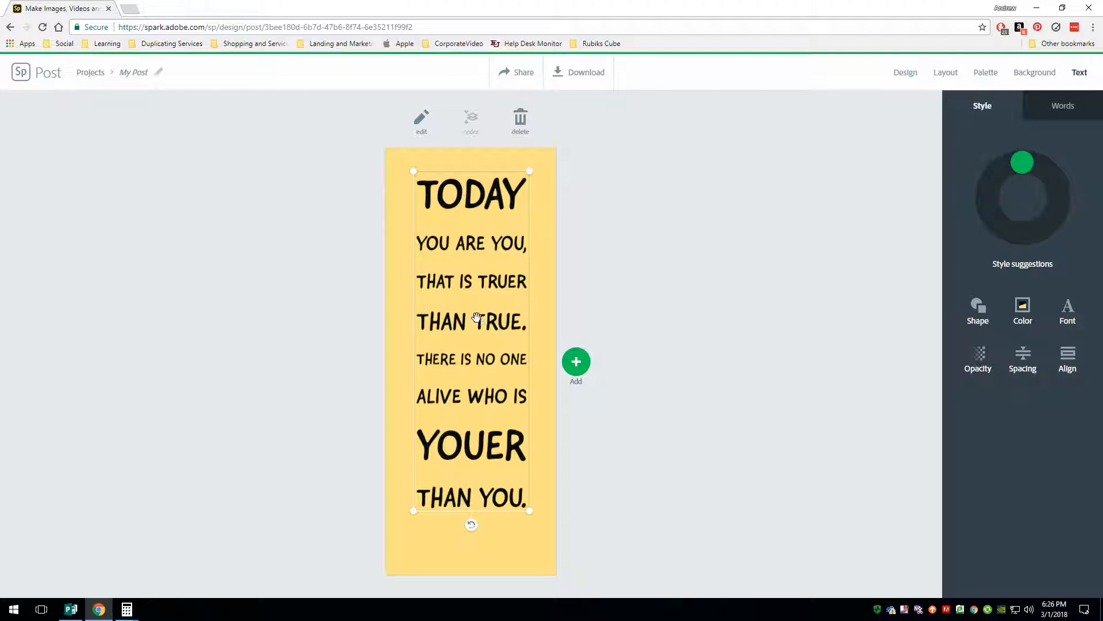
# Insert a line break before "true." in the quote and accept the text
pyautogui.doubleClick(485, 328)
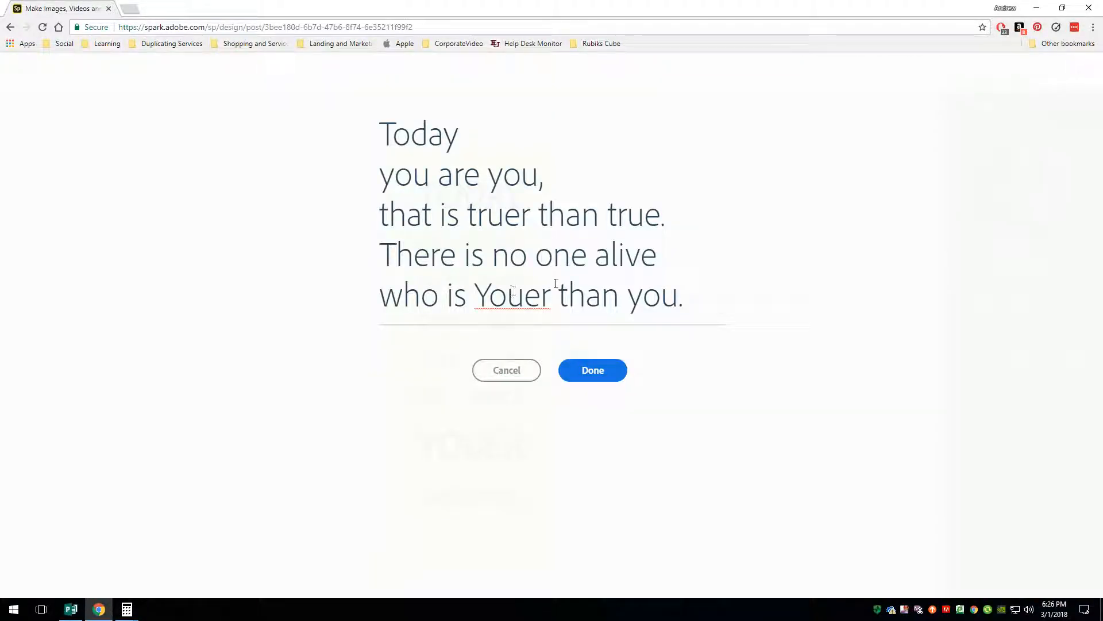
pyautogui.click(606, 222)
pyautogui.press('Return')
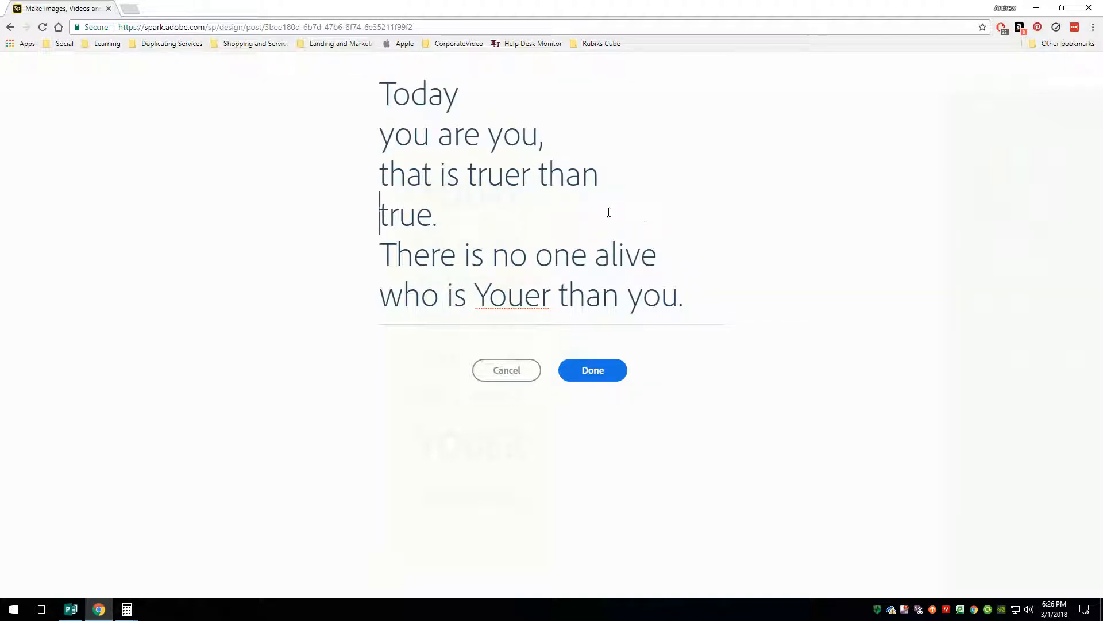
pyautogui.click(598, 371)
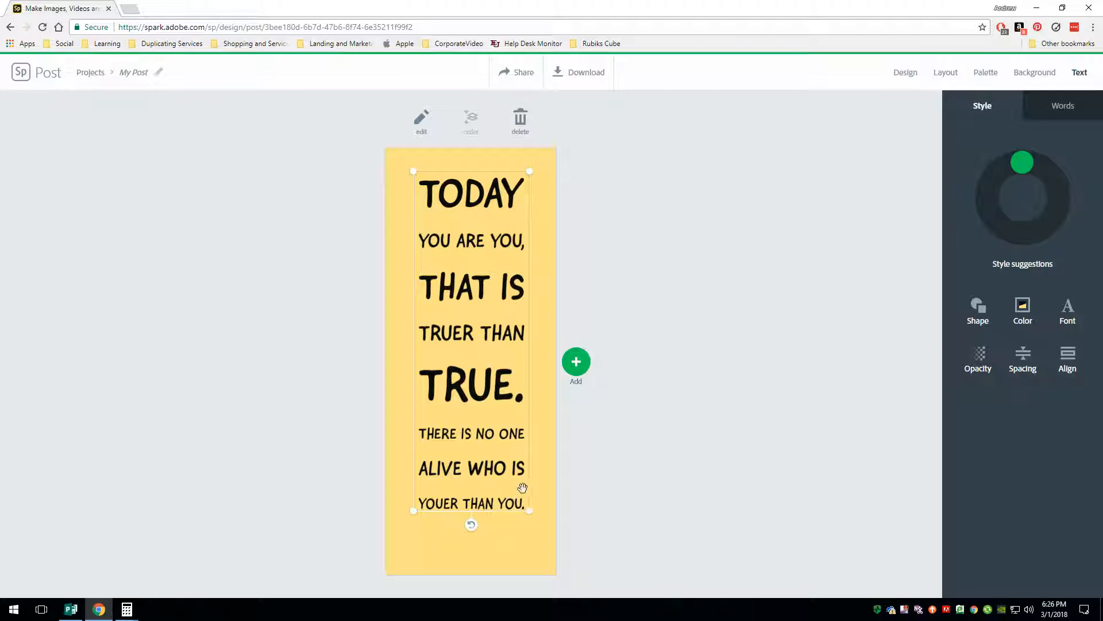
# Put "Youer" on its own line in the quote with breaks before and after it, and accept the text
pyautogui.doubleClick(479, 464)
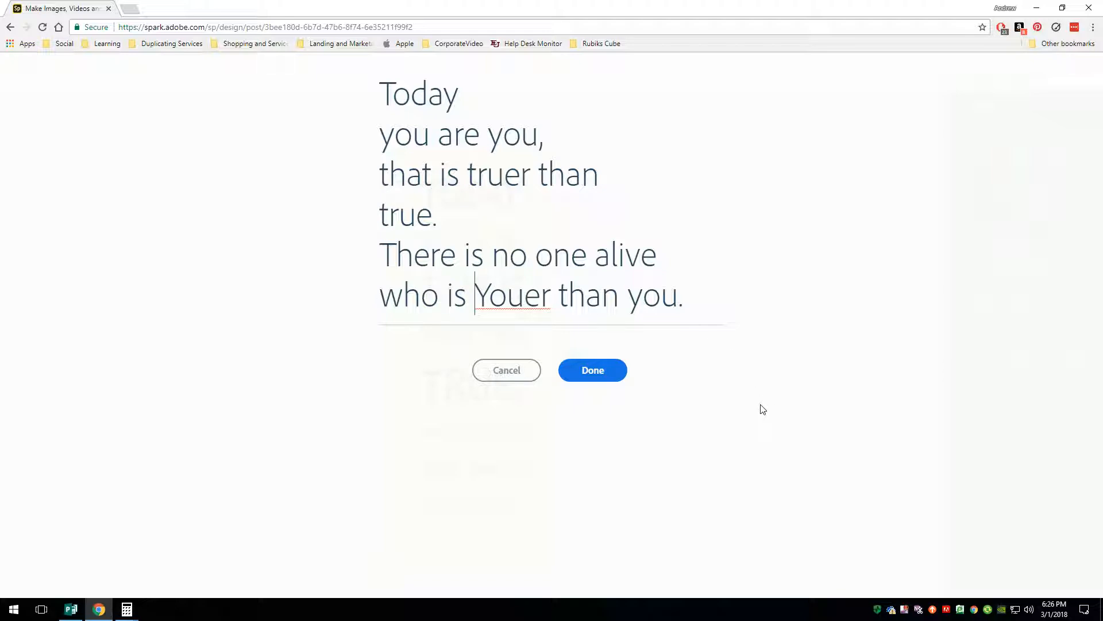
pyautogui.press('Return')
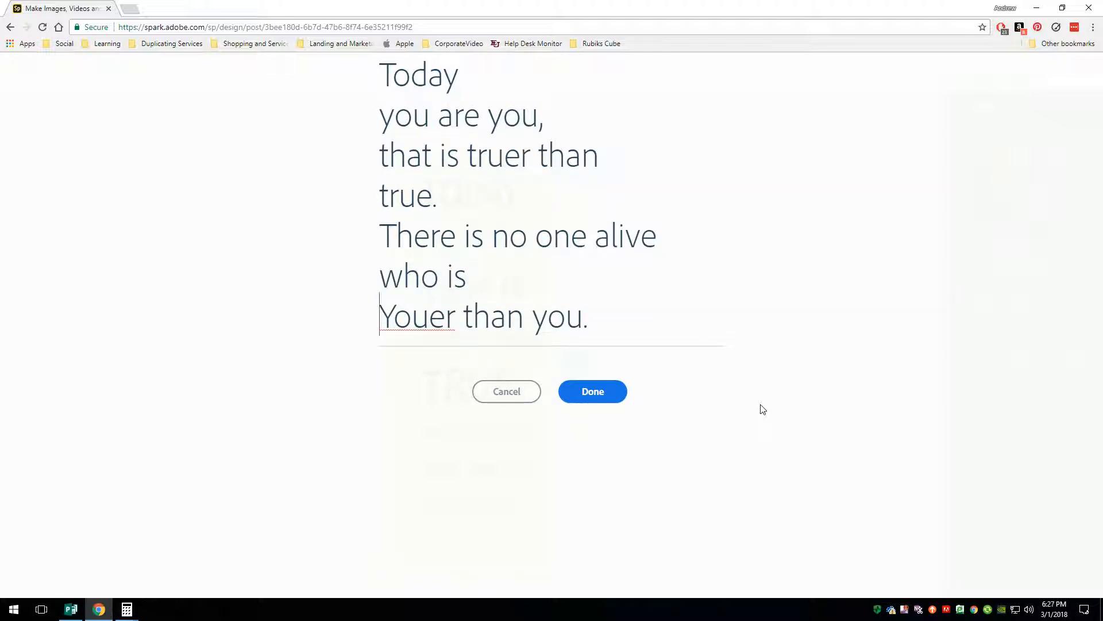
pyautogui.click(465, 316)
pyautogui.press('Return')
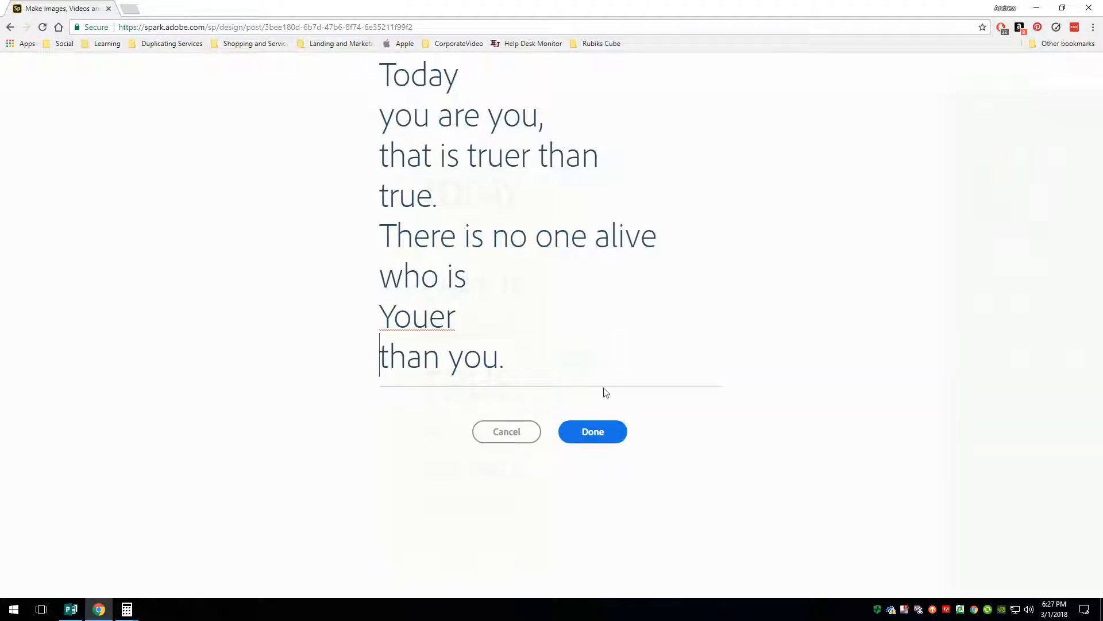
pyautogui.click(593, 440)
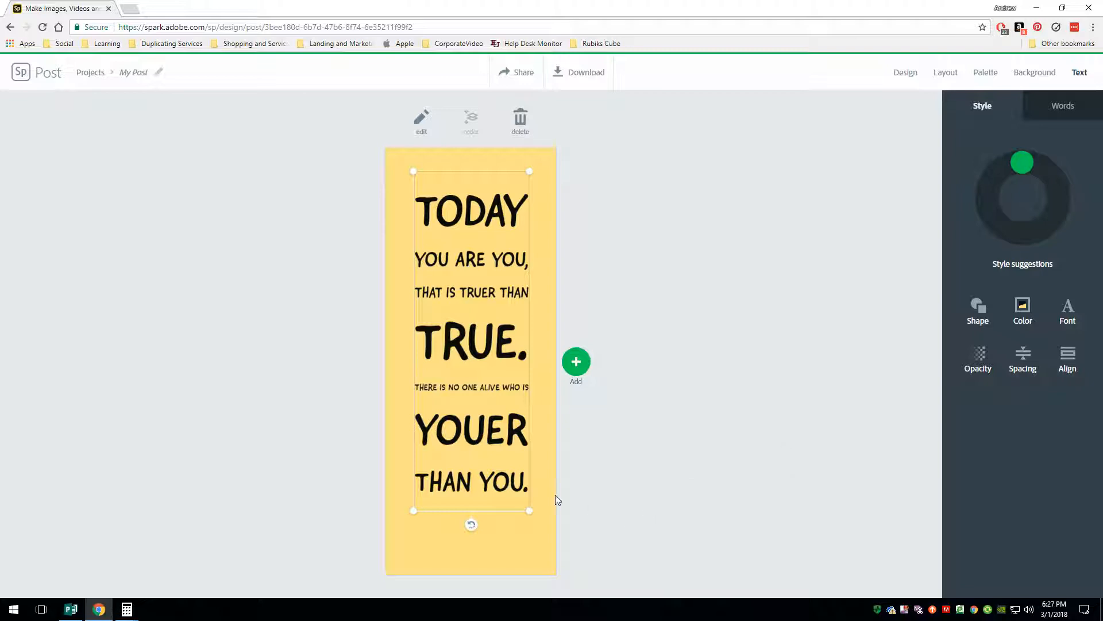
# Enlarge the quote's text box slightly and shift it up on the post
pyautogui.moveTo(529, 517)
pyautogui.mouseDown()
pyautogui.moveTo(535, 481)
pyautogui.moveTo(573, 460)
pyautogui.moveTo(541, 419)
pyautogui.moveTo(500, 510)
pyautogui.moveTo(528, 508)
pyautogui.mouseUp()
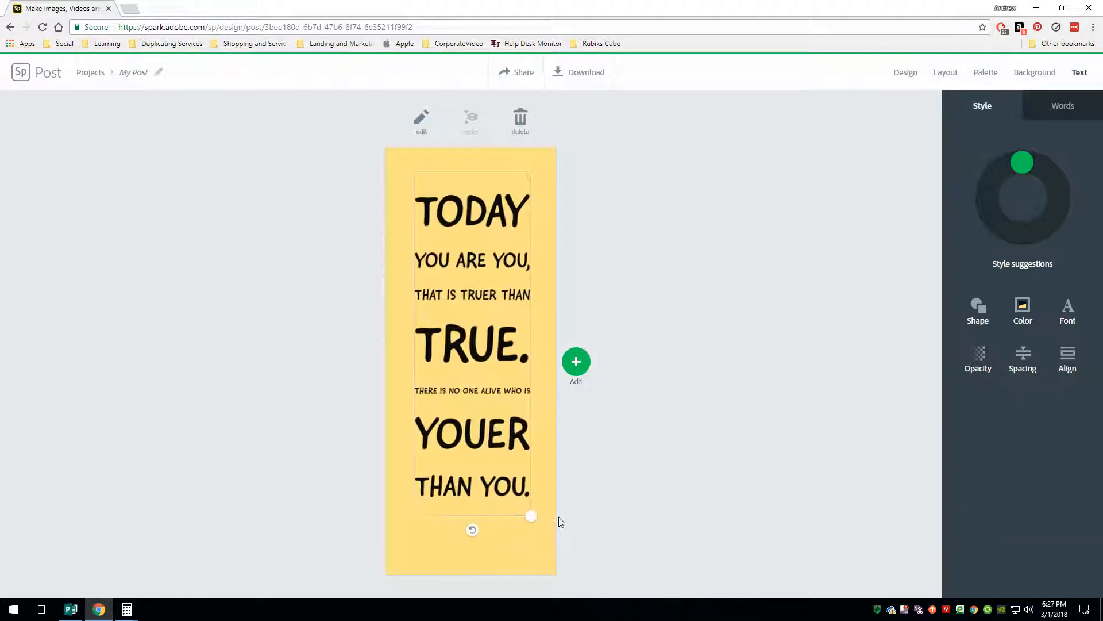
pyautogui.click(560, 521)
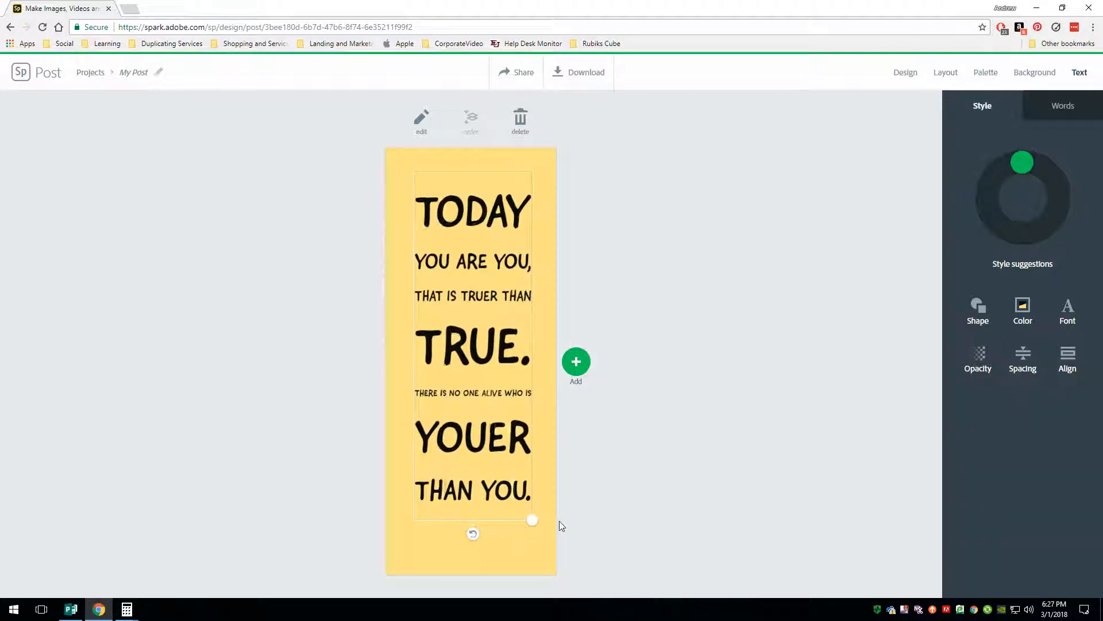
pyautogui.click(499, 352)
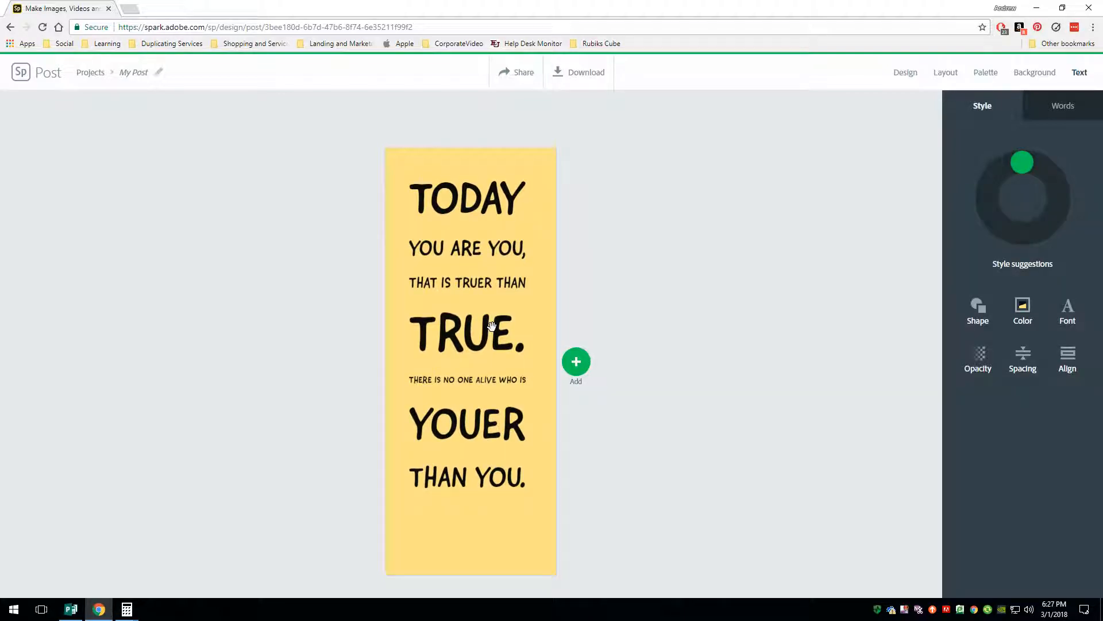
pyautogui.moveTo(492, 325); pyautogui.dragTo(494, 324)
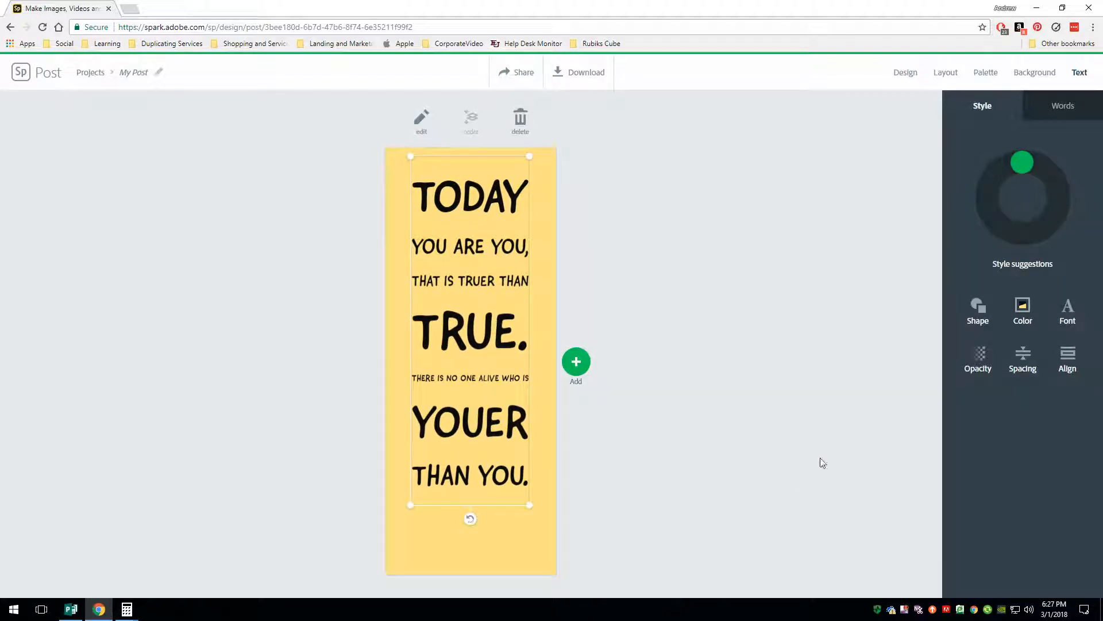
# Tighten the quote's line spacing and reshape its text box wider and shorter
pyautogui.click(1026, 362)
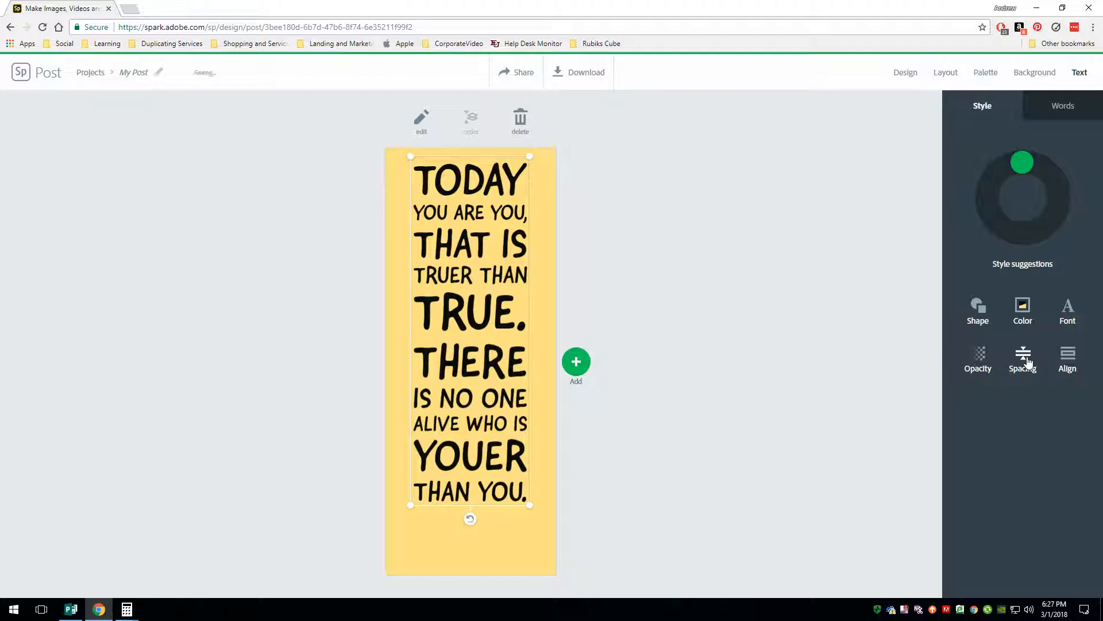
pyautogui.moveTo(482, 328); pyautogui.dragTo(480, 341)
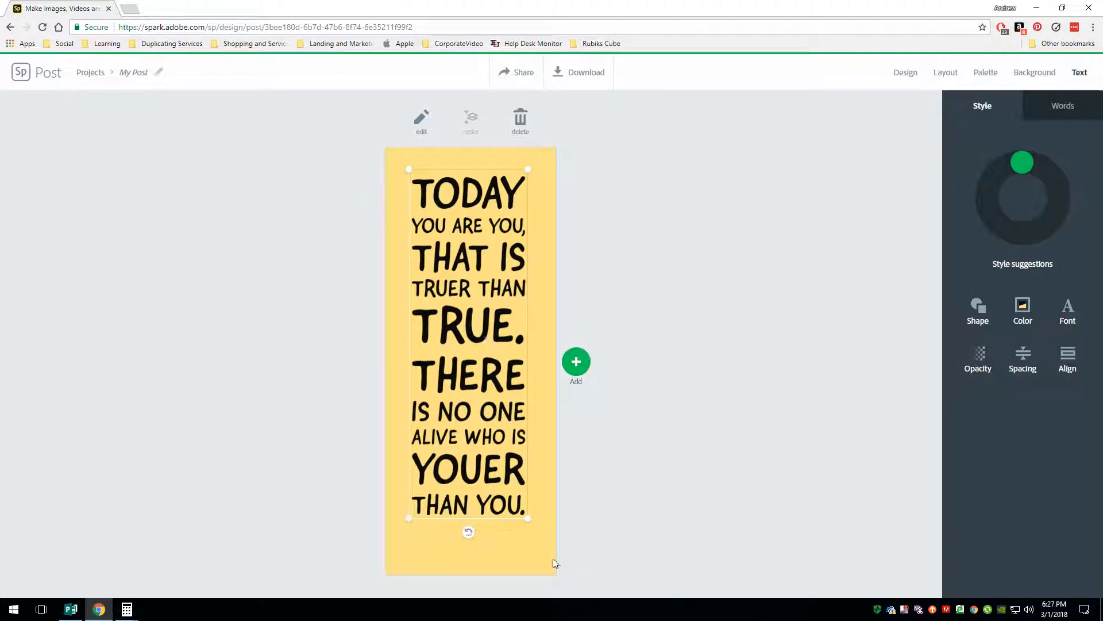
pyautogui.moveTo(527, 517); pyautogui.dragTo(545, 474)
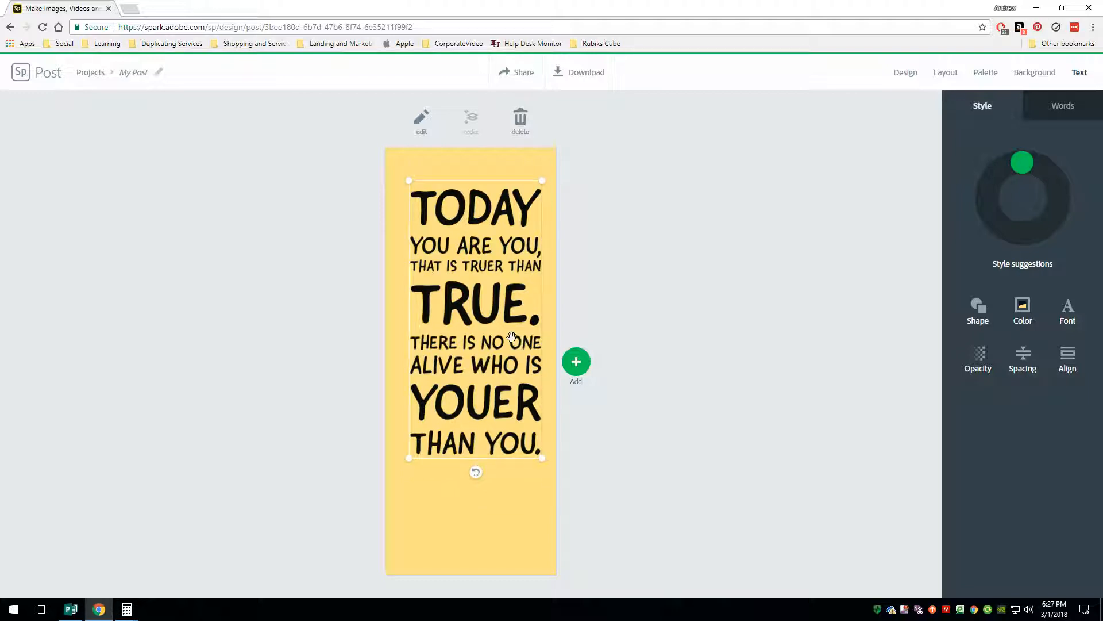
pyautogui.moveTo(498, 319); pyautogui.dragTo(495, 325)
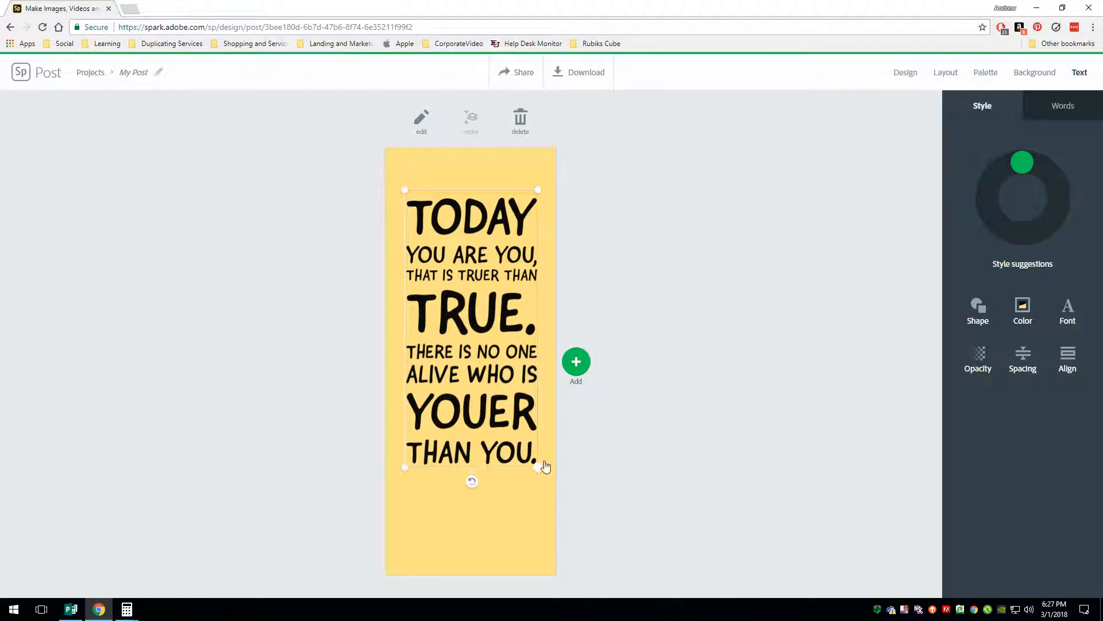
# Shrink the quote's text box until "There is no one alive who is" fits on one line, and center it horizontally on the post
pyautogui.moveTo(540, 468); pyautogui.dragTo(539, 436)
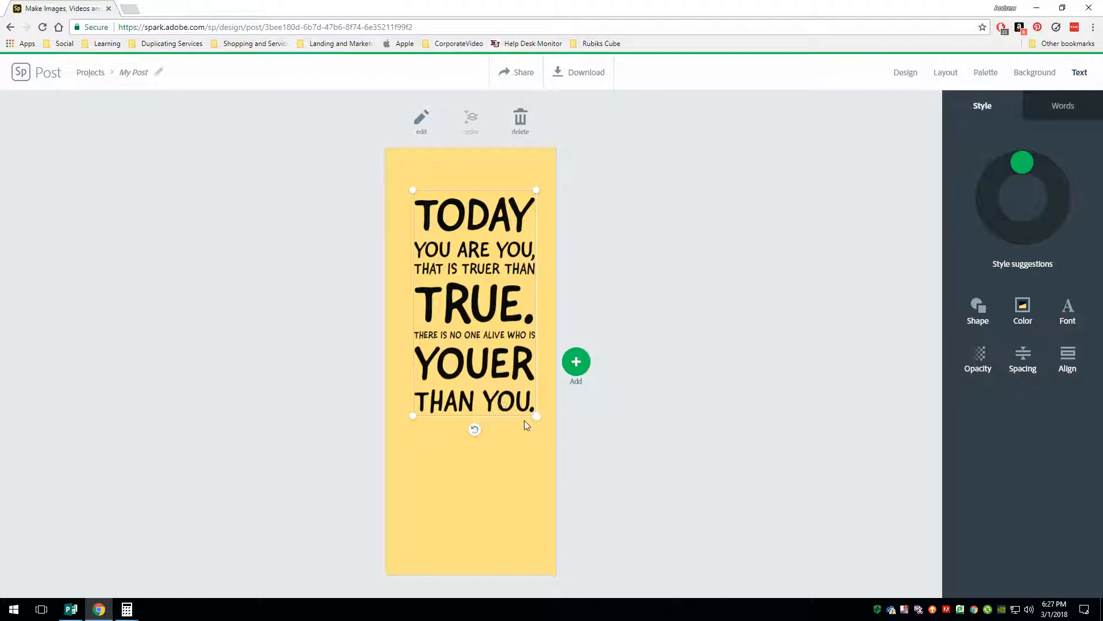
pyautogui.moveTo(508, 315); pyautogui.dragTo(503, 340)
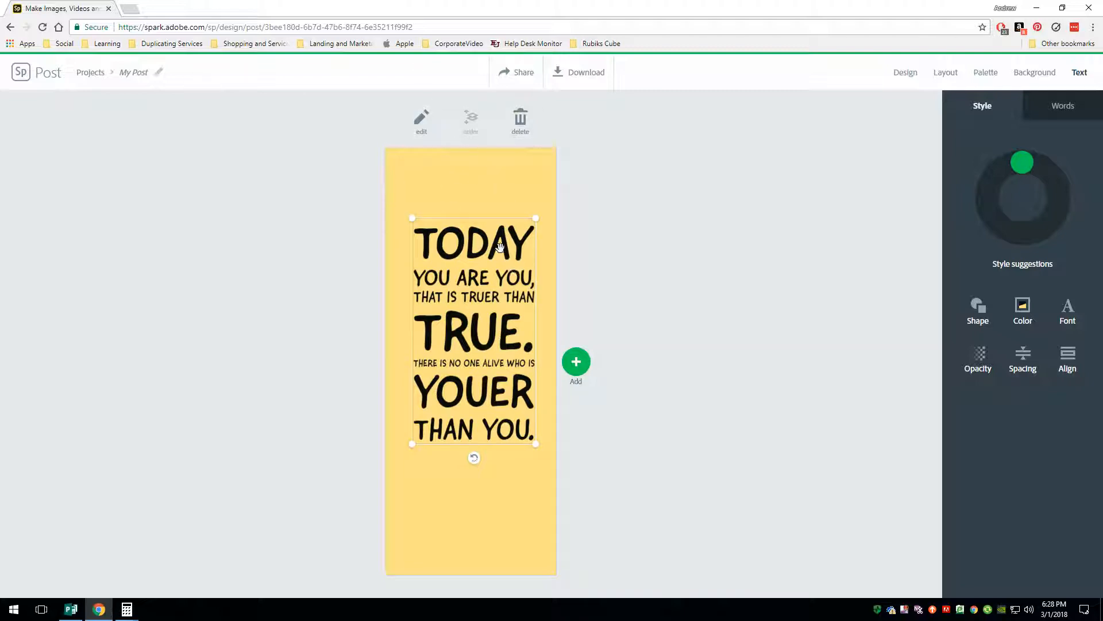
pyautogui.moveTo(480, 241); pyautogui.dragTo(477, 236)
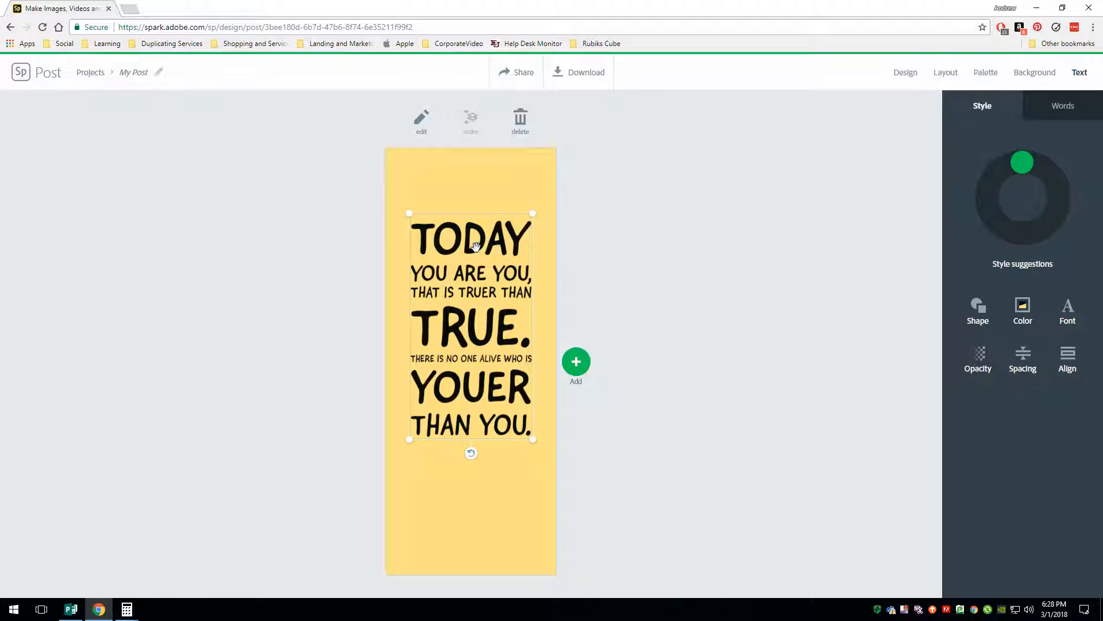
# Highlight the words "Today", "True." and "Youer" in the quote for separate styling
pyautogui.click(1072, 107)
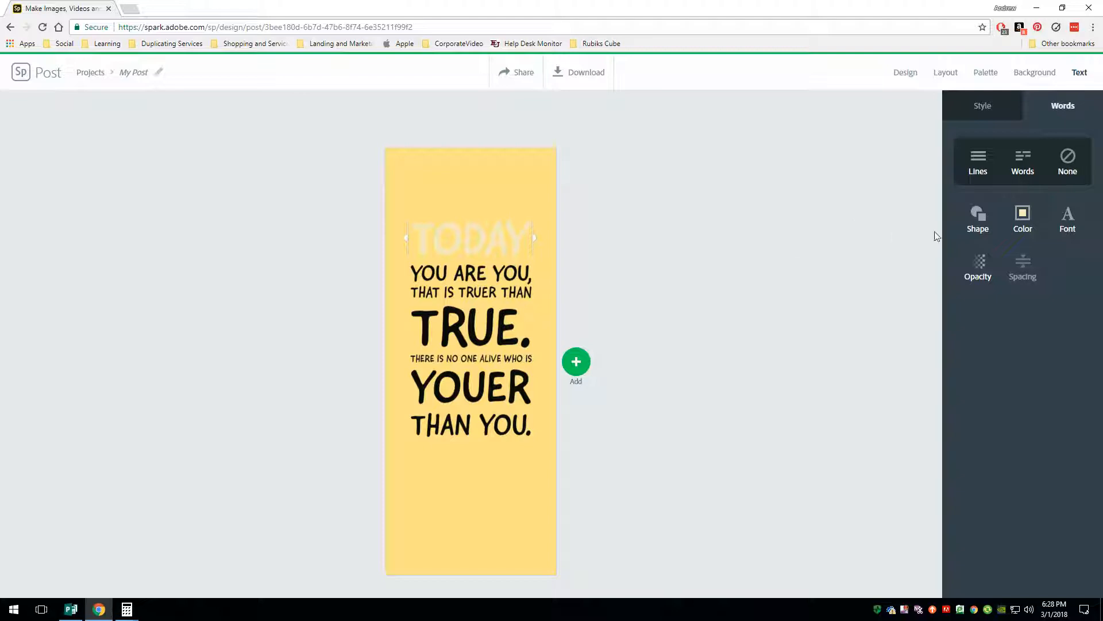
pyautogui.click(468, 334)
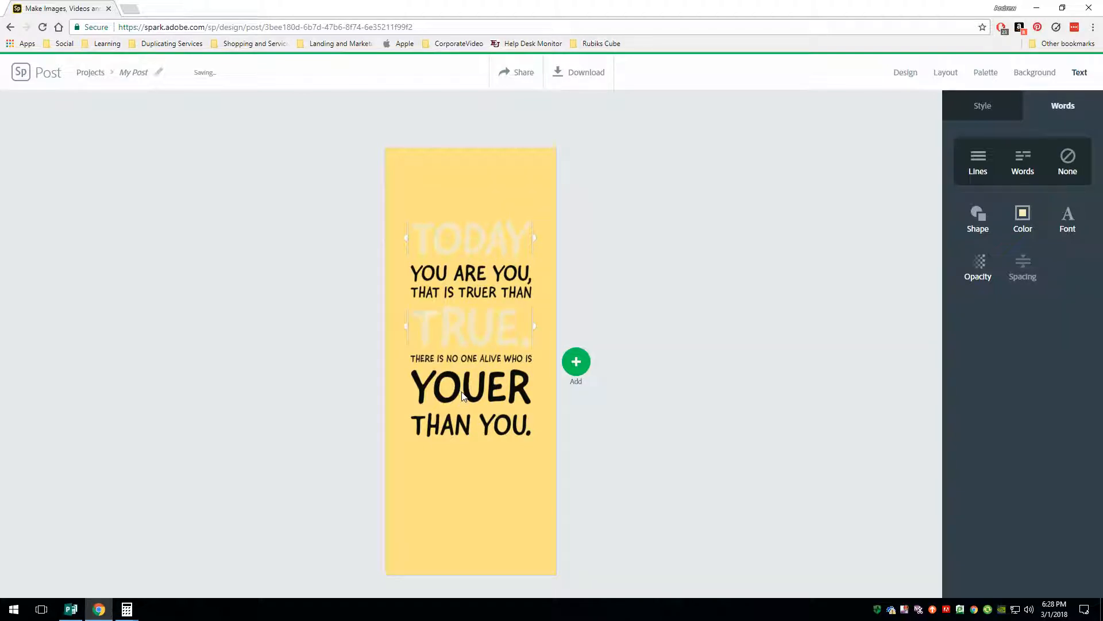
pyautogui.click(479, 398)
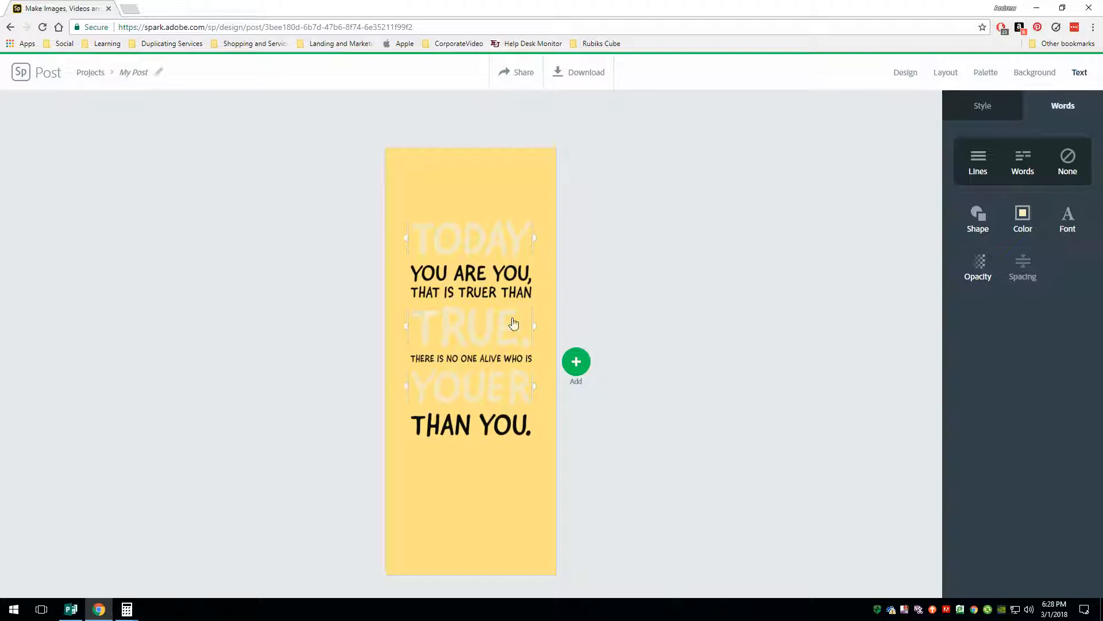
# Try red, brown and plum on the highlighted words, then color them with the suggested dark teal
pyautogui.click(1025, 221)
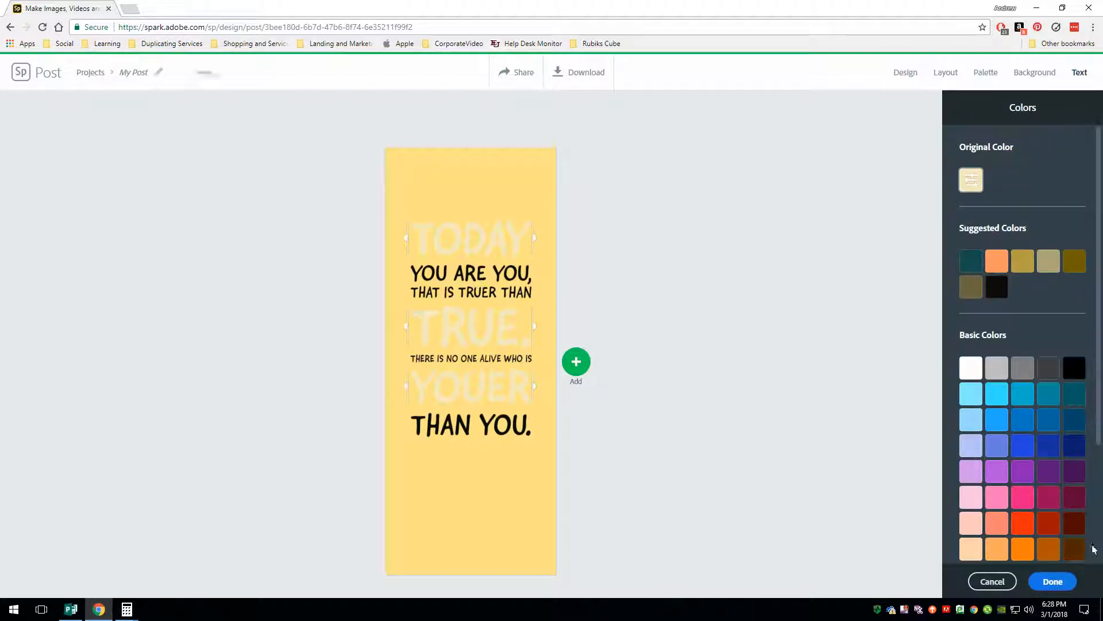
pyautogui.click(1049, 523)
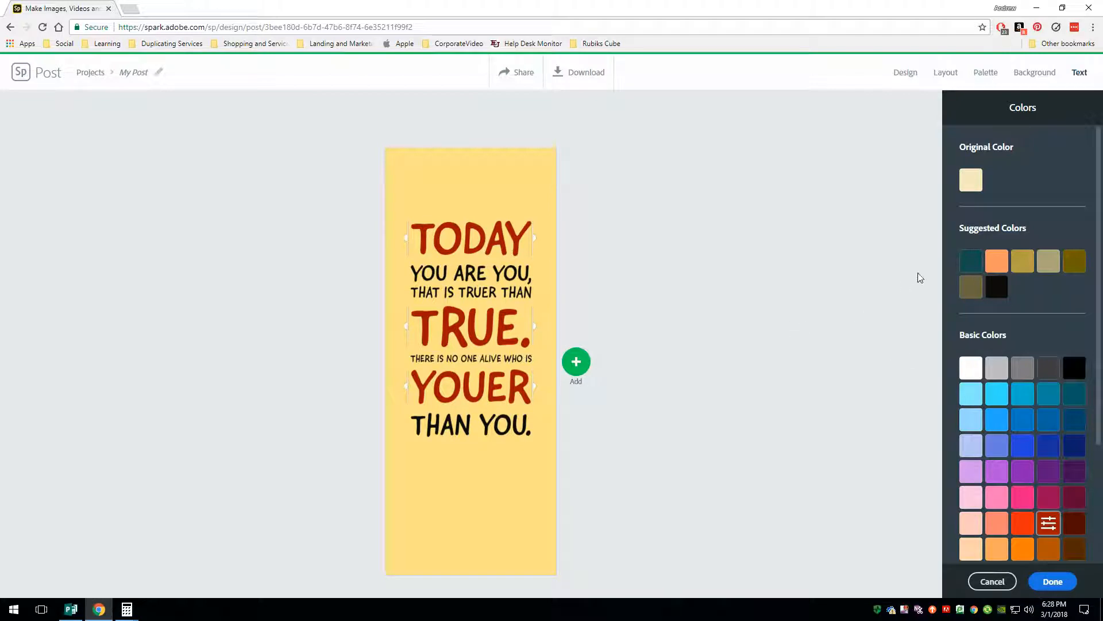
pyautogui.click(970, 267)
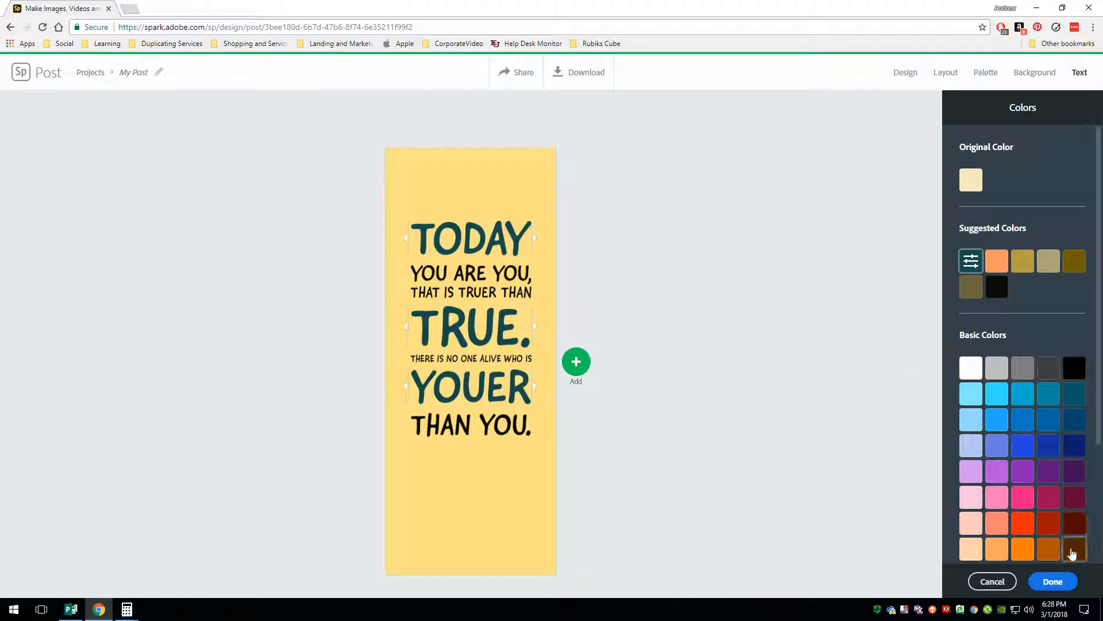
pyautogui.click(1076, 551)
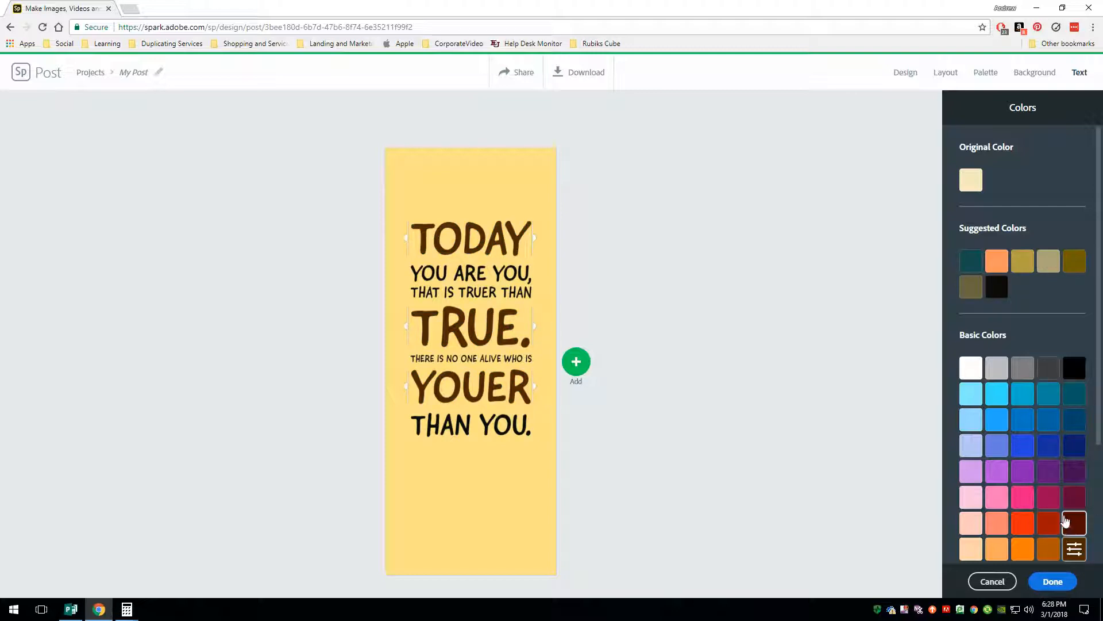
pyautogui.click(1075, 499)
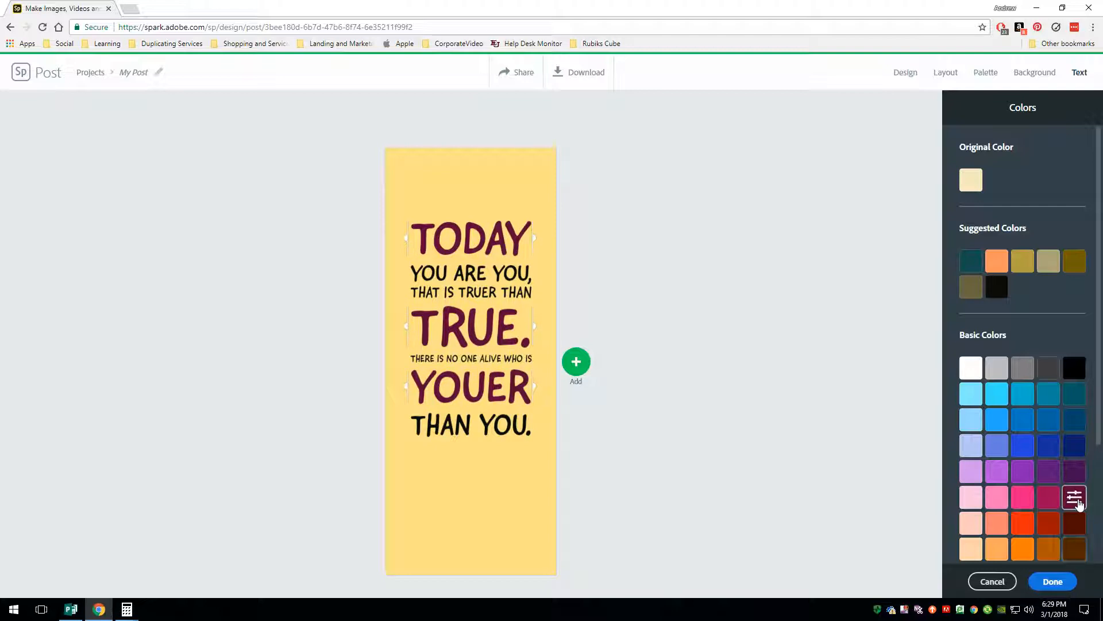
pyautogui.click(972, 260)
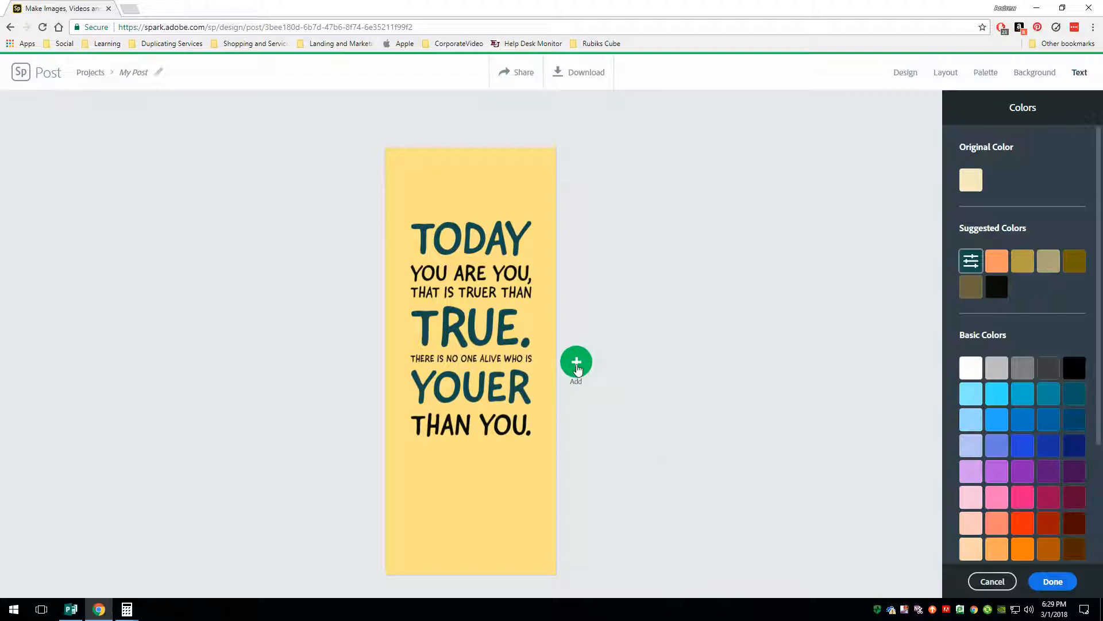
# Add the text "Dr Seuss" below the quote and shrink it to a small single line
pyautogui.click(577, 363)
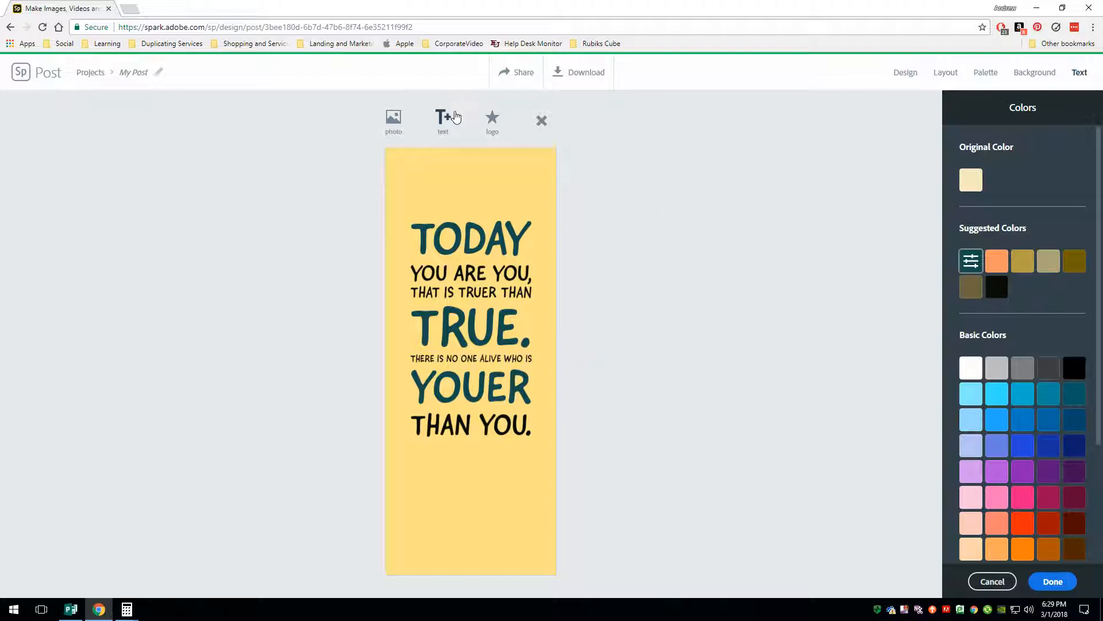
pyautogui.click(448, 126)
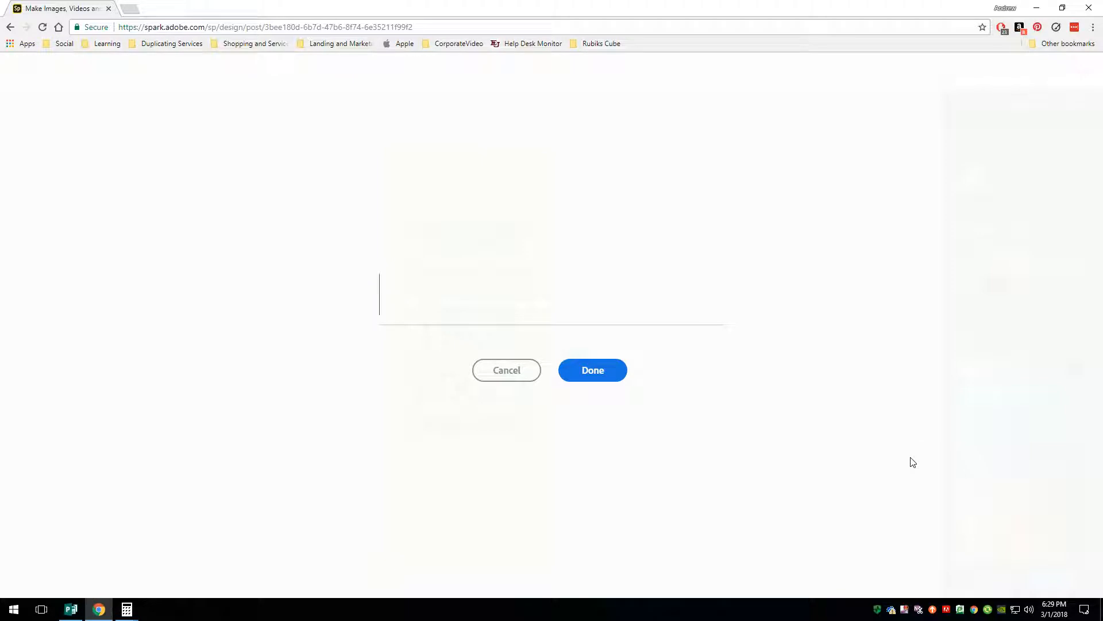
pyautogui.write('Dr Seuss')
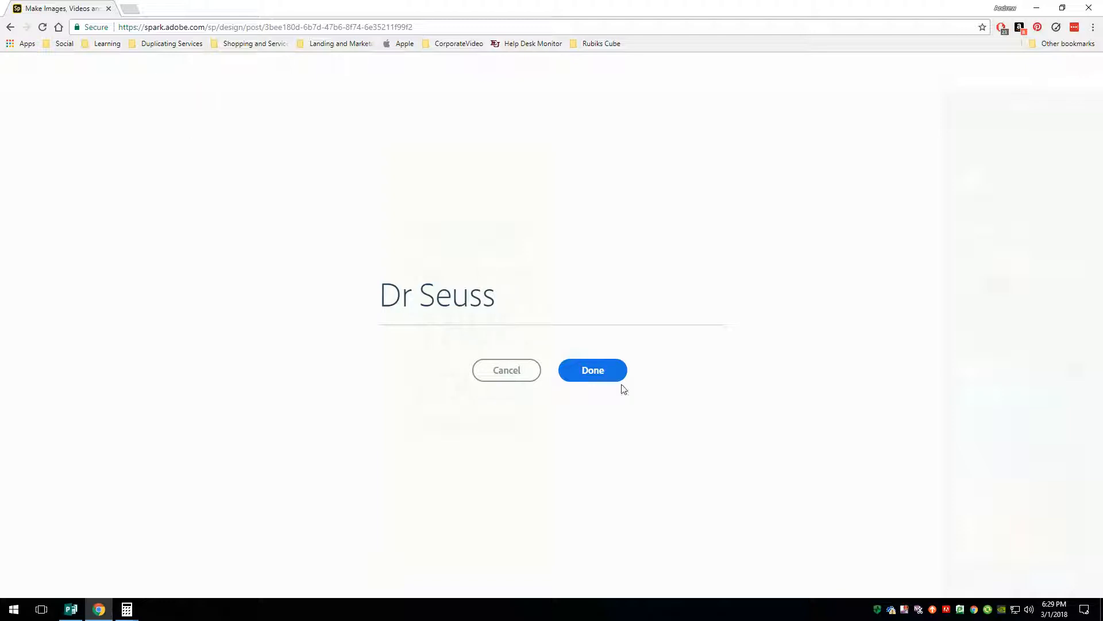
pyautogui.click(590, 376)
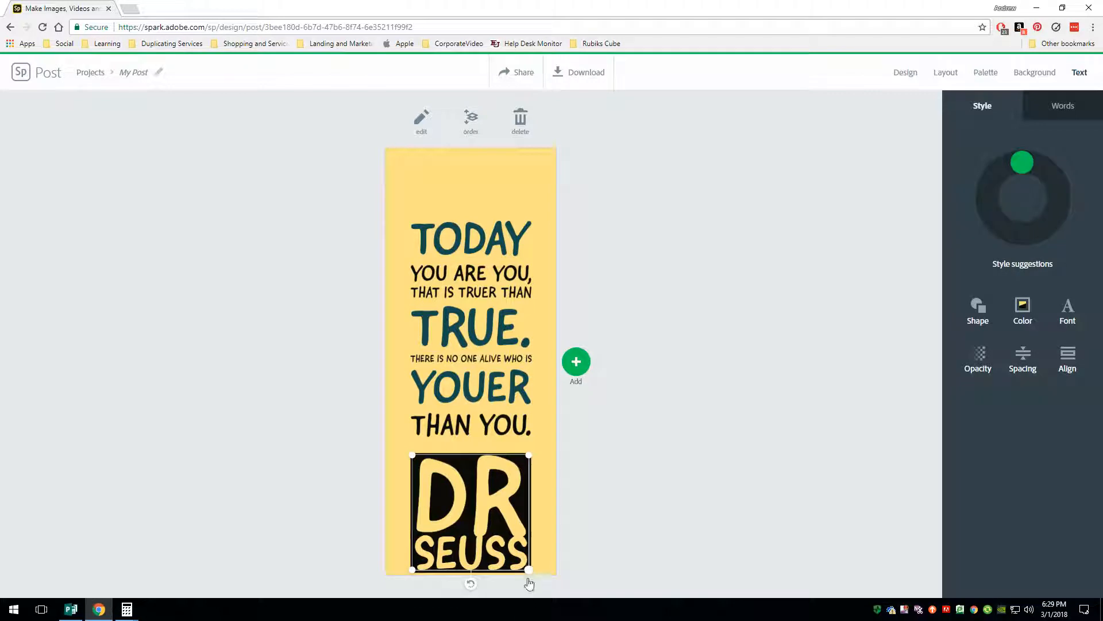
pyautogui.moveTo(529, 571); pyautogui.dragTo(526, 467)
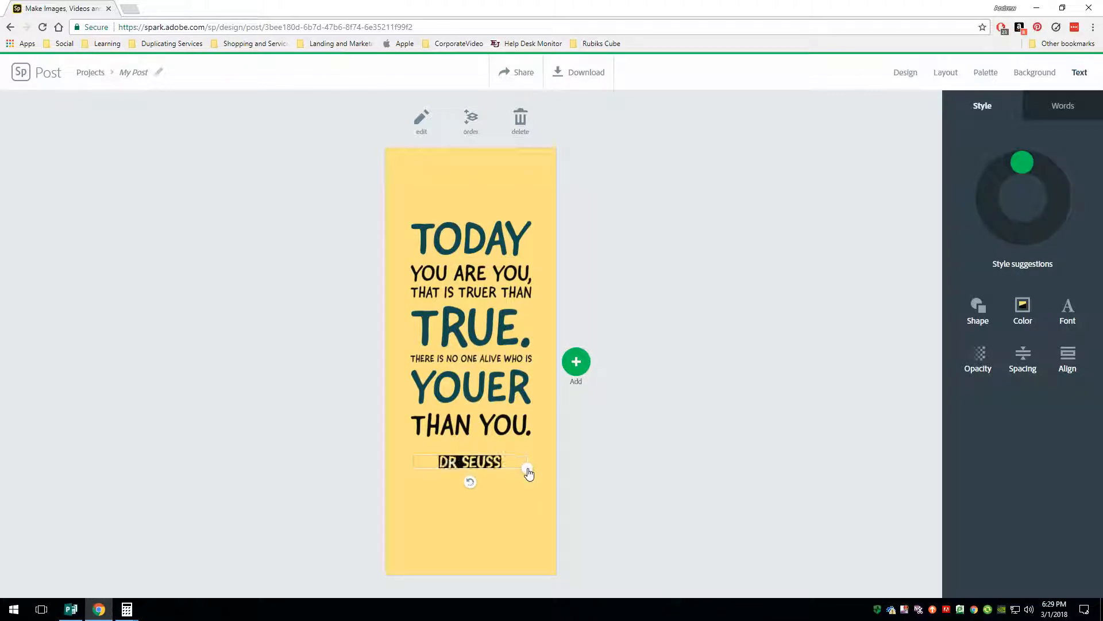
# Try light blue on navy and white on black for the "Dr Seuss" credit, settling on the suggested black lettering without a dark backing
pyautogui.click(1024, 311)
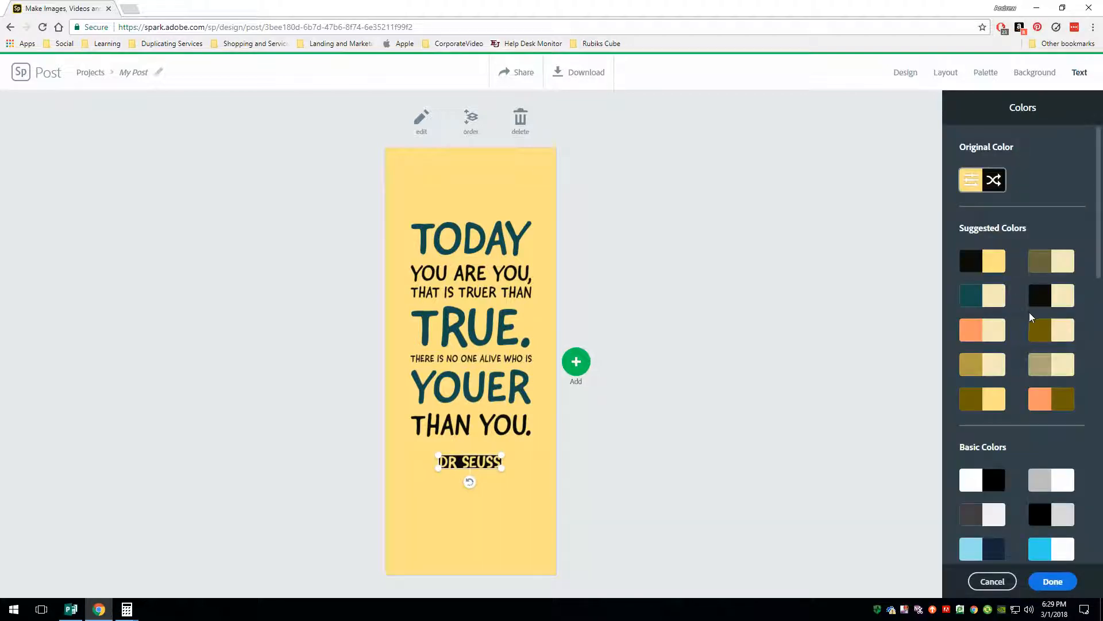
pyautogui.click(993, 265)
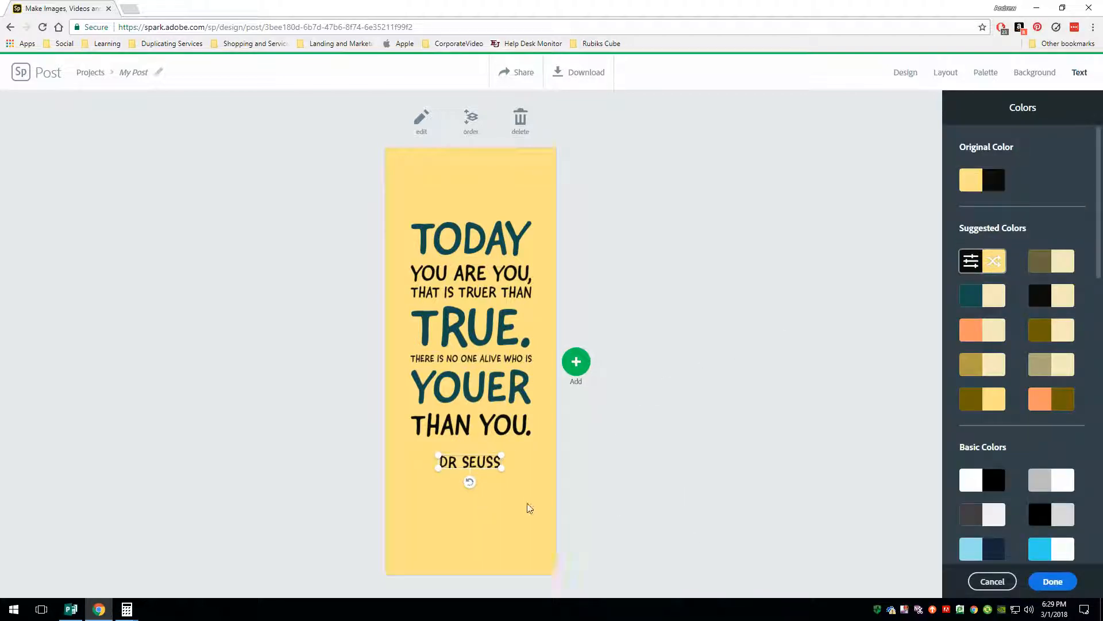
pyautogui.click(993, 552)
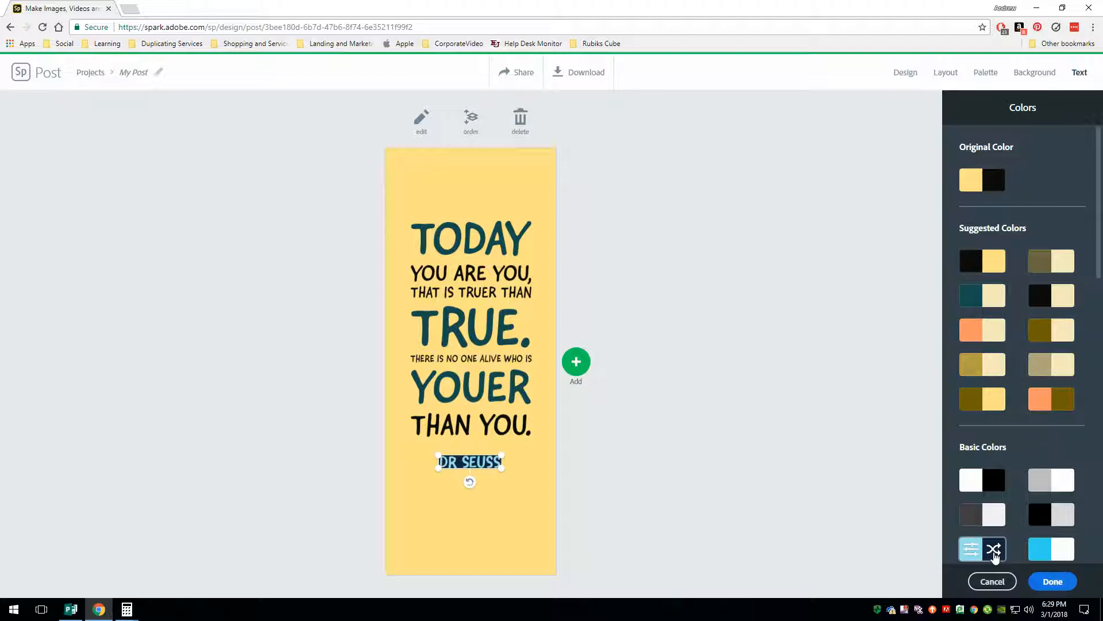
pyautogui.click(995, 551)
pyautogui.click(995, 552)
pyautogui.click(995, 482)
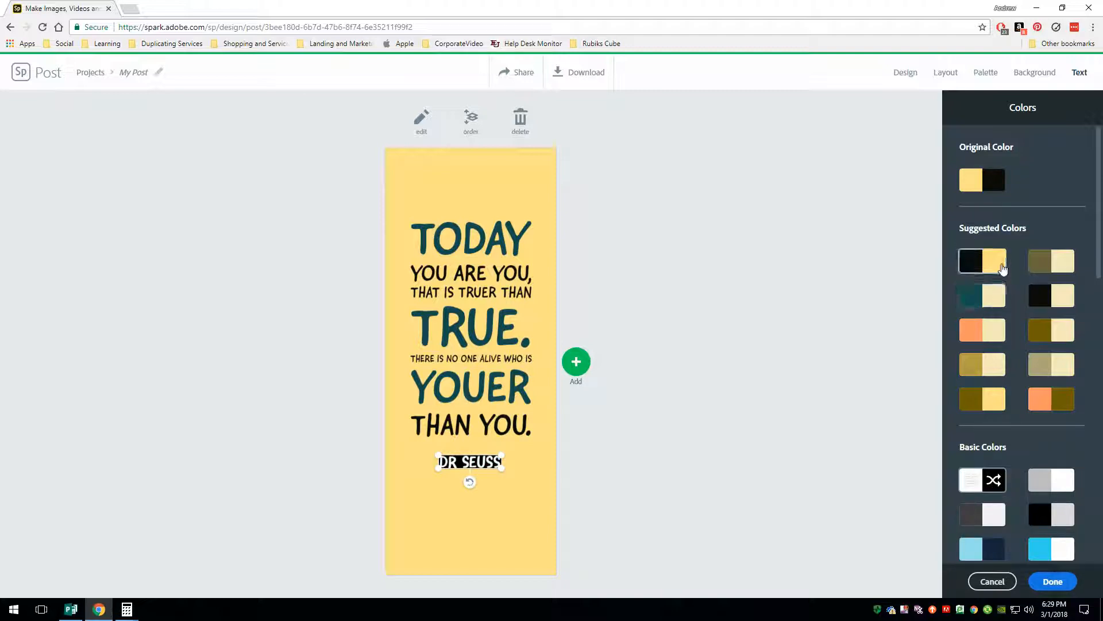
pyautogui.click(984, 262)
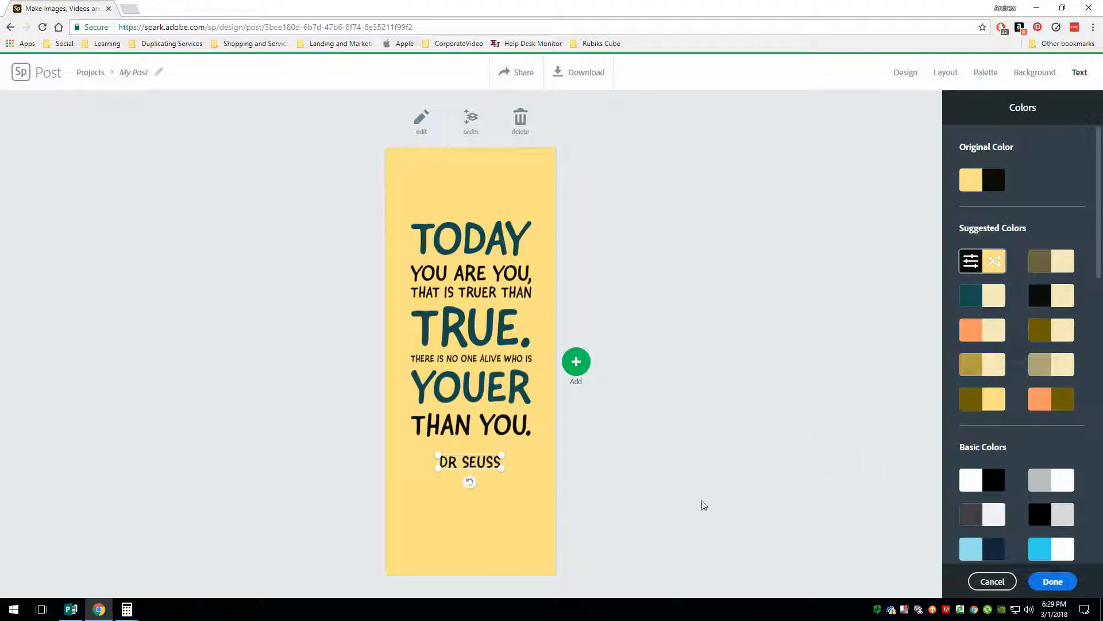
pyautogui.click(689, 482)
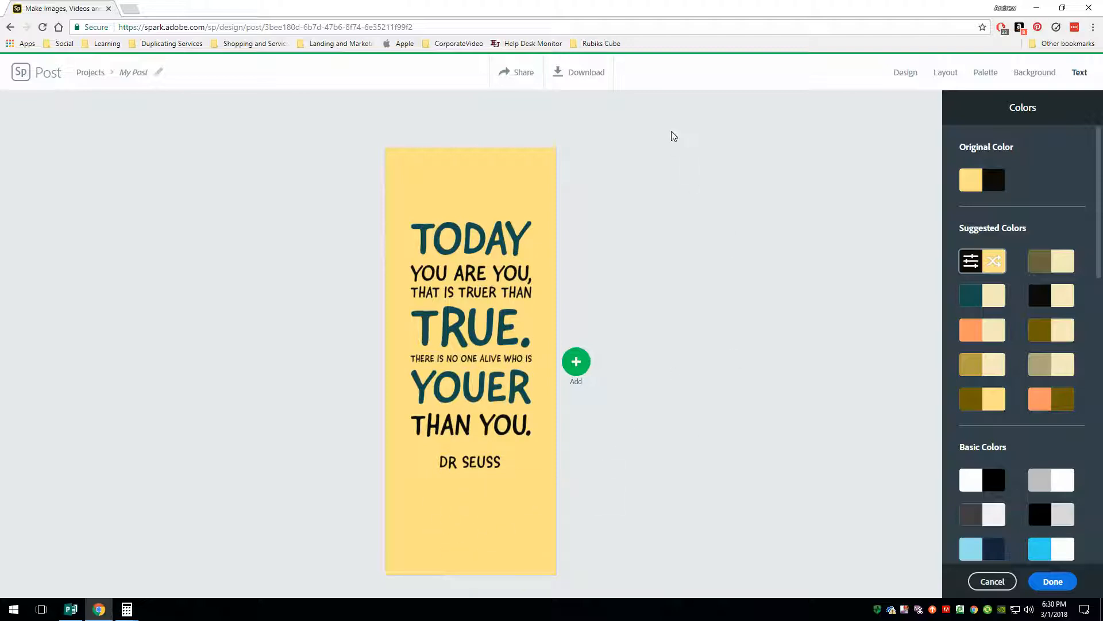
# Download the post as a solid color JPEG and switch to the open publication in Publisher
pyautogui.click(587, 73)
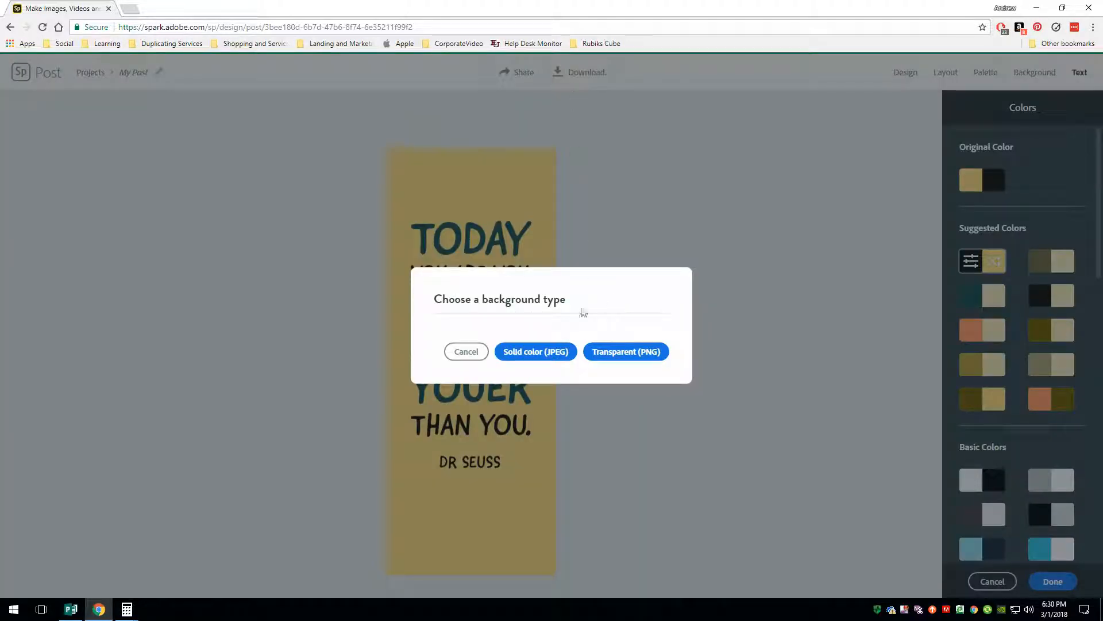
pyautogui.click(539, 356)
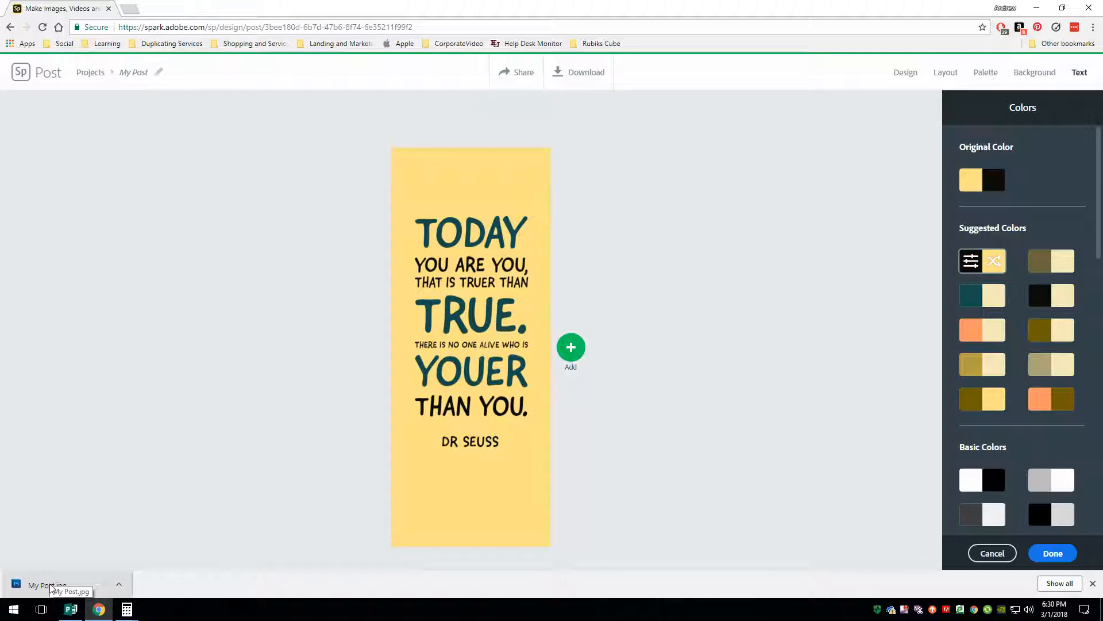
pyautogui.click(13, 609)
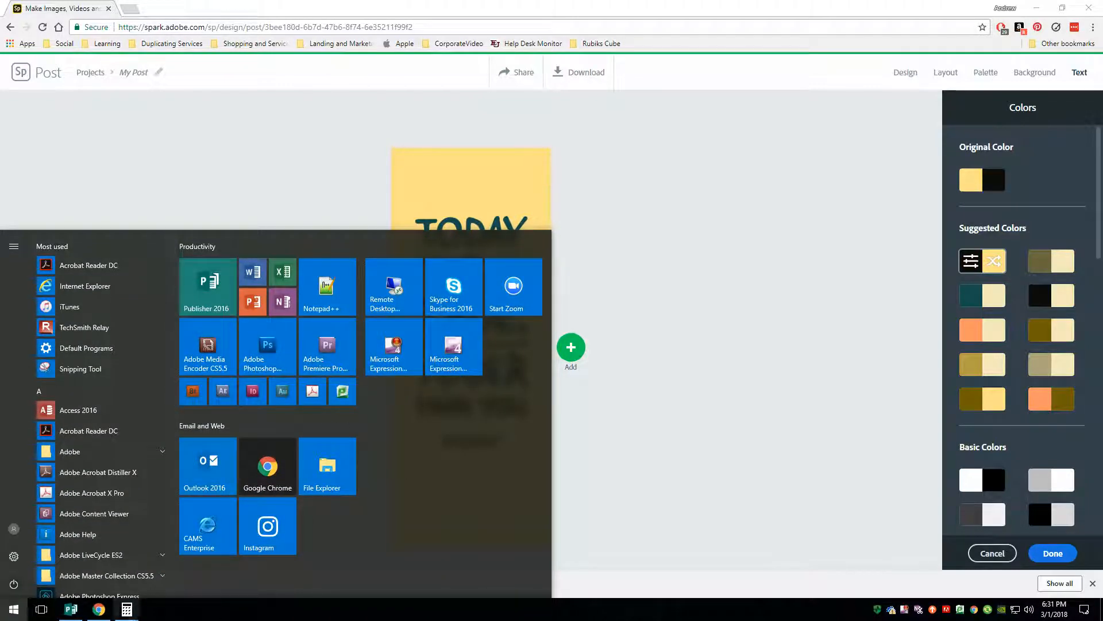
pyautogui.click(71, 609)
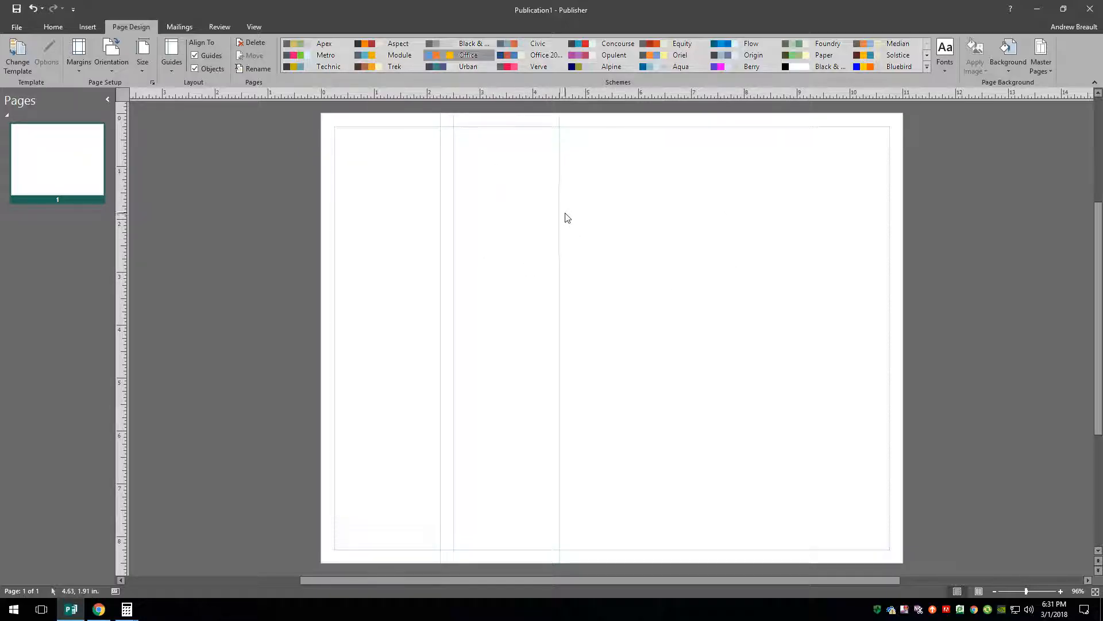
# Move the three vertical guides on the landscape page to about 2.5, 7.9 and 8.8 inches
pyautogui.moveTo(559, 215); pyautogui.dragTo(619, 217)
pyautogui.moveTo(787, 240); pyautogui.dragTo(787, 240)
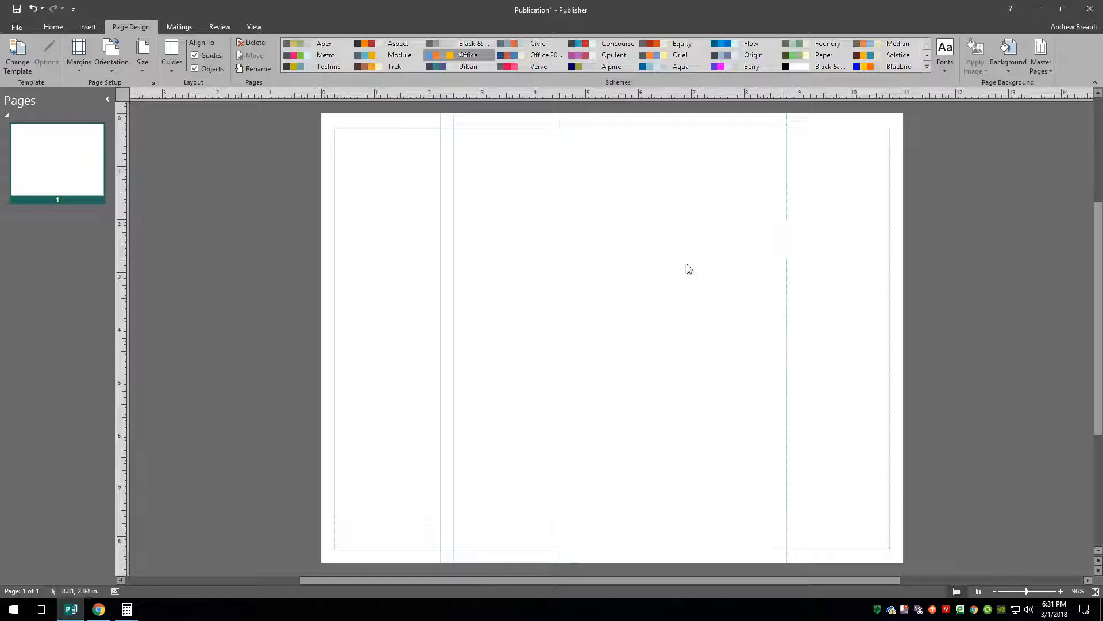
pyautogui.moveTo(452, 247); pyautogui.dragTo(739, 243)
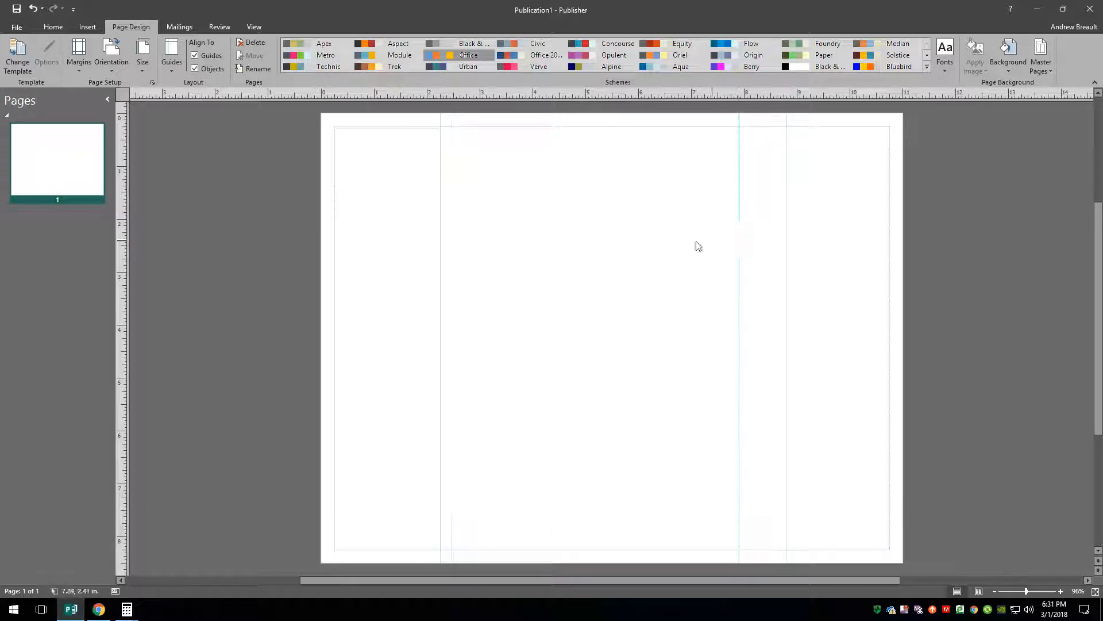
pyautogui.moveTo(442, 237); pyautogui.dragTo(677, 254)
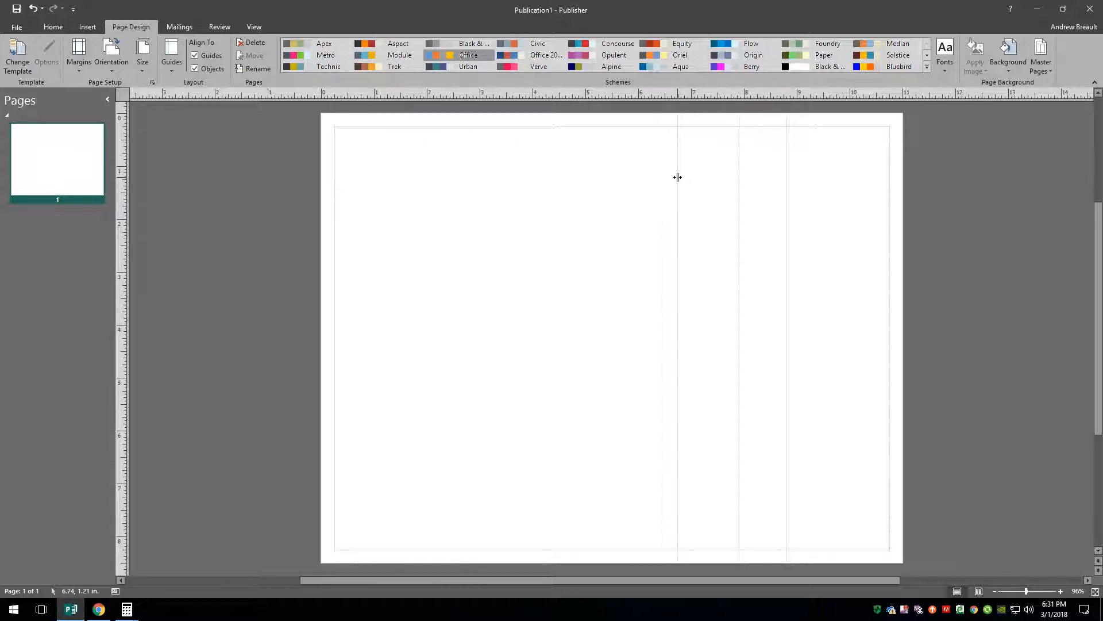
pyautogui.moveTo(678, 177); pyautogui.dragTo(453, 248)
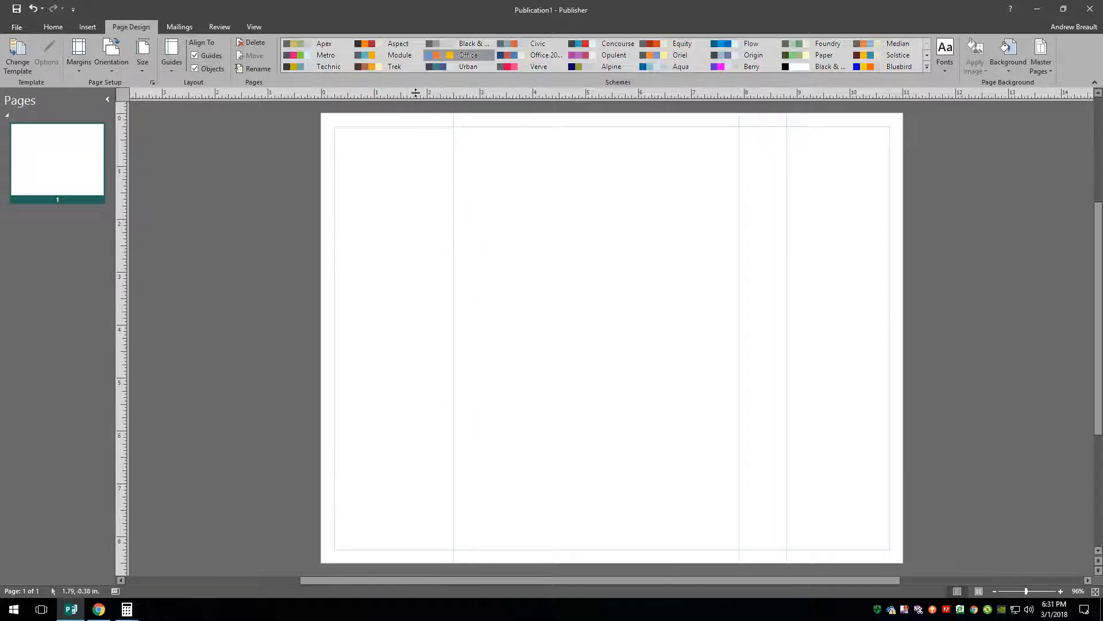
pyautogui.moveTo(417, 92); pyautogui.dragTo(416, 92)
# Set the page width to 2.75 inches in Page Setup and pull the leftover vertical guides off the narrow page
pyautogui.click(143, 68)
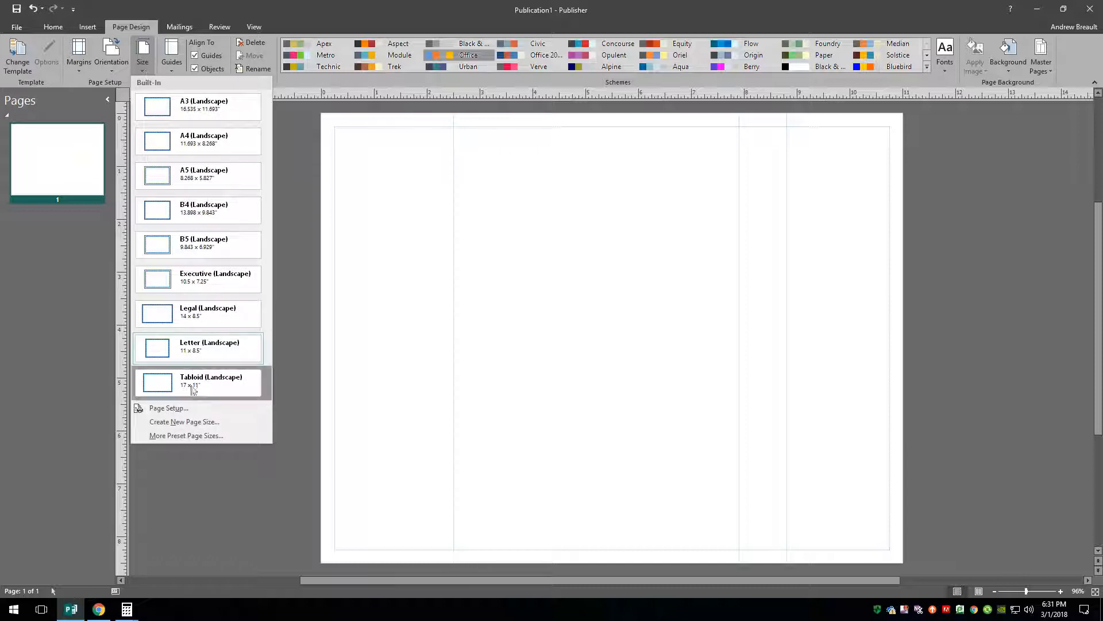
pyautogui.click(189, 408)
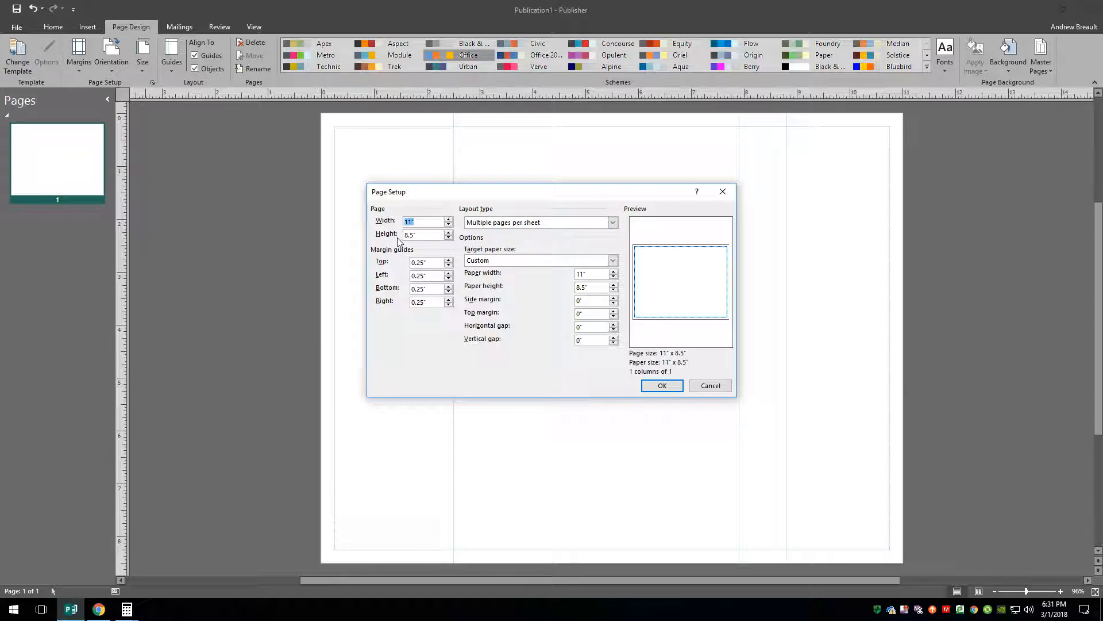
pyautogui.write('2.75')
pyautogui.moveTo(418, 225); pyautogui.dragTo(383, 234)
pyautogui.write('2')
pyautogui.click(435, 235)
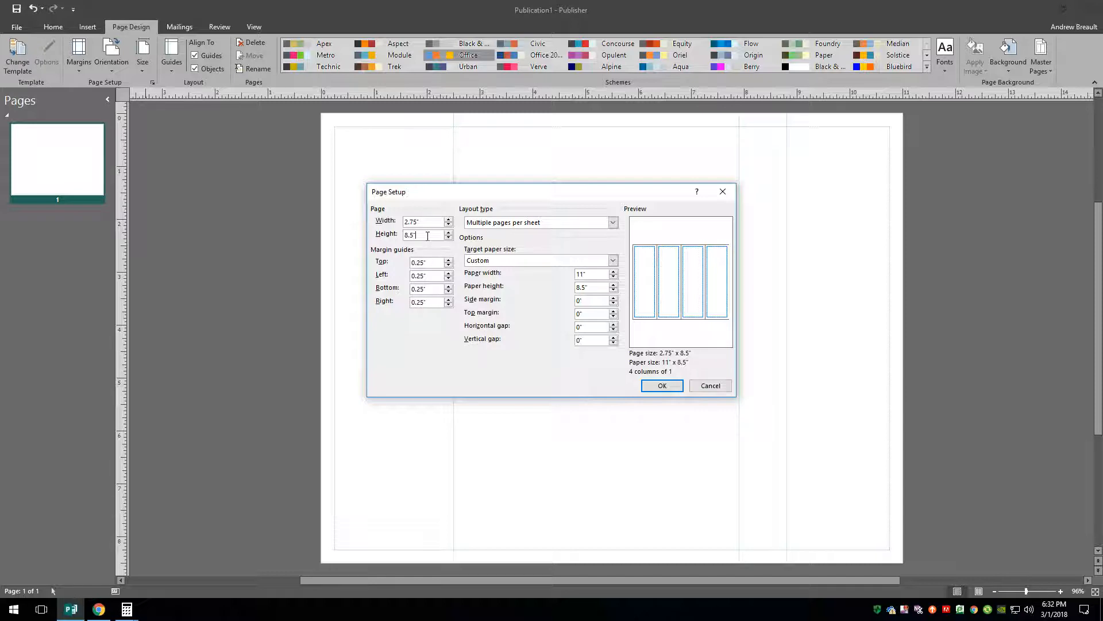
pyautogui.moveTo(428, 235); pyautogui.dragTo(393, 237)
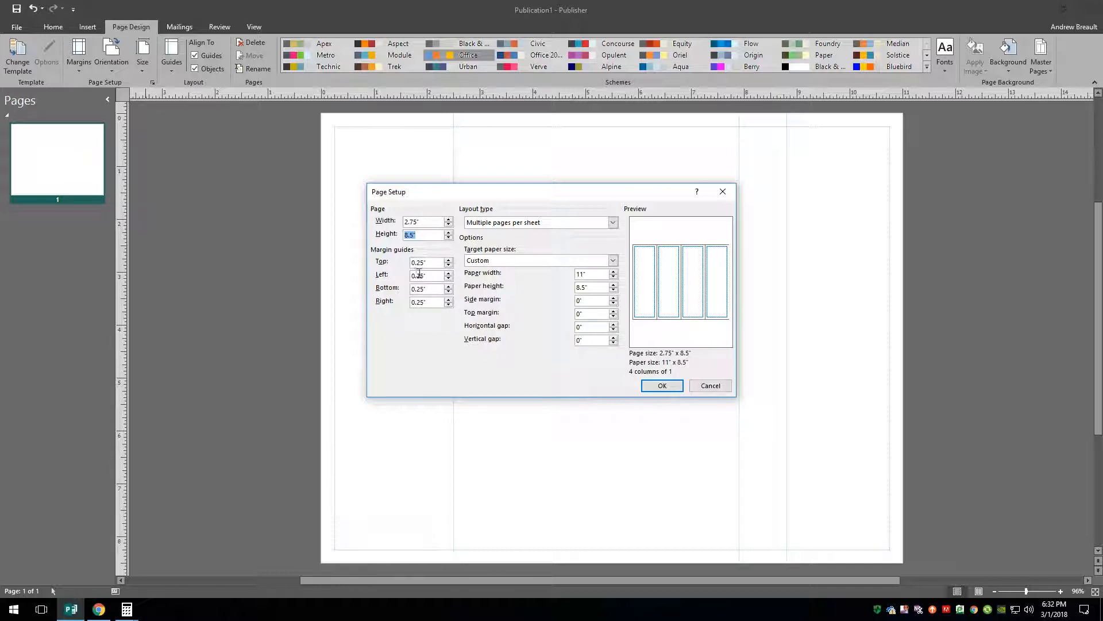
pyautogui.click(663, 386)
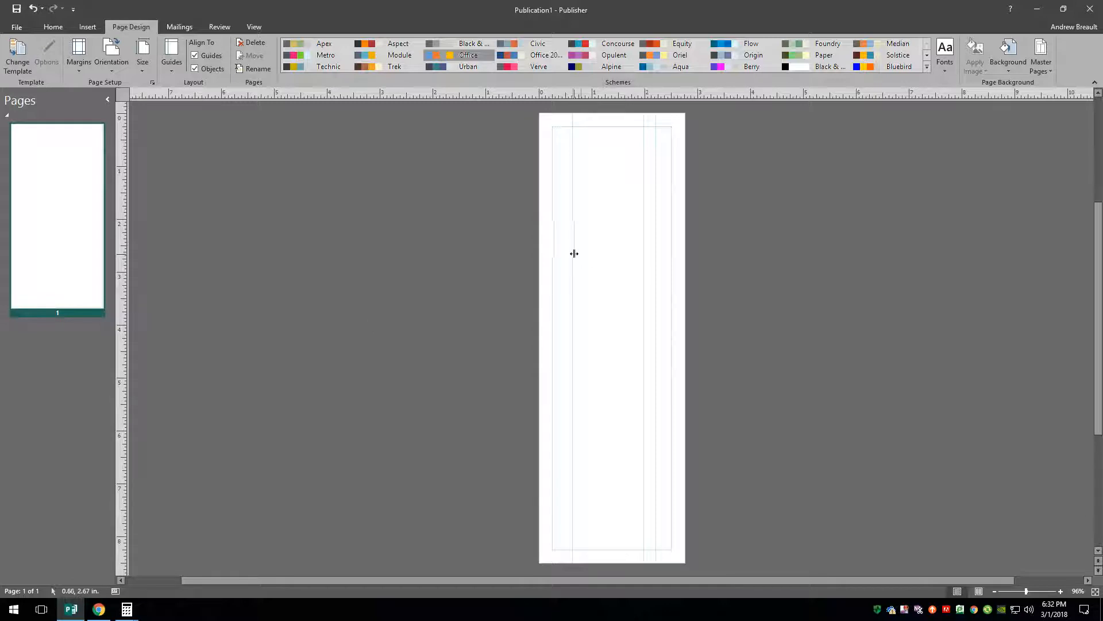
pyautogui.moveTo(574, 254); pyautogui.dragTo(443, 259)
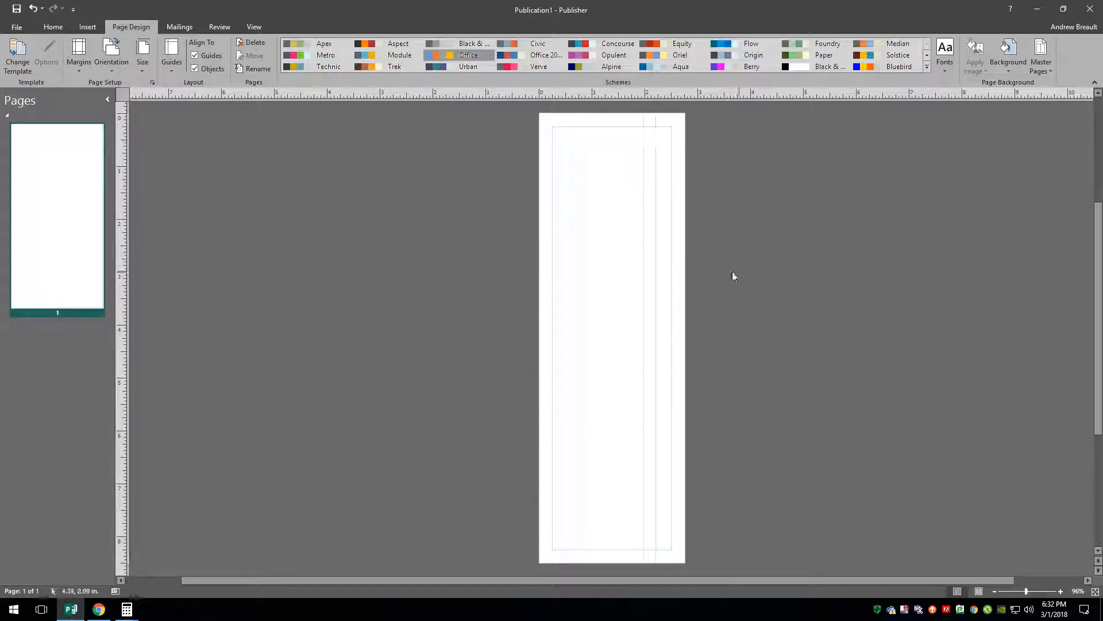
pyautogui.moveTo(643, 268); pyautogui.dragTo(753, 278)
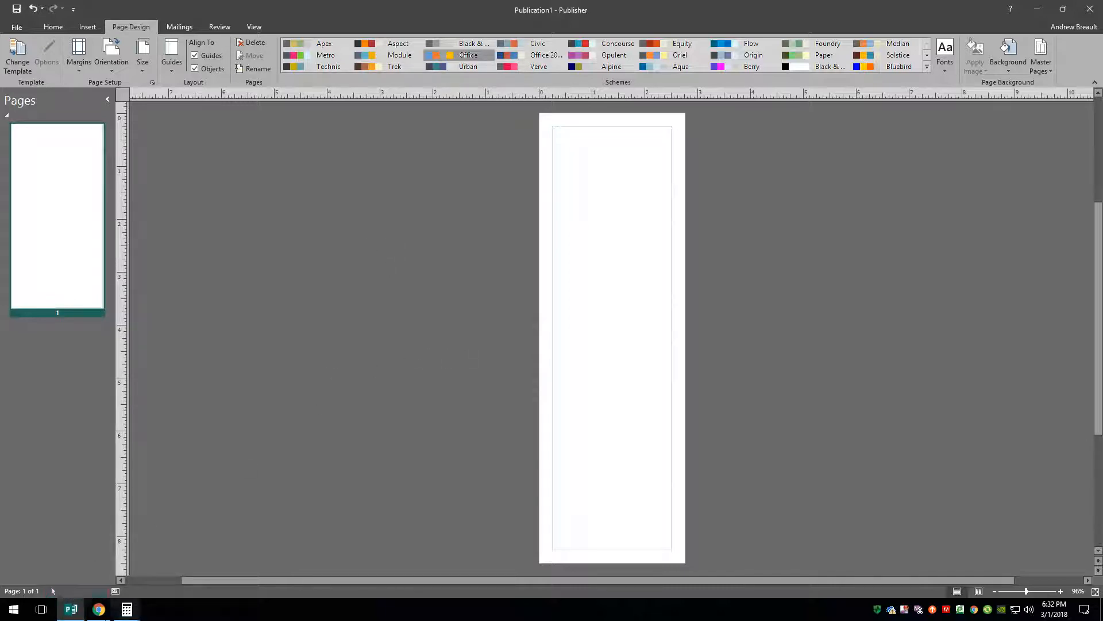
# Insert the picture My Post.jpg from the WuFoo folder and shrink it to 2.25 × 5.62 inches to fit between the side margins
pyautogui.click(58, 30)
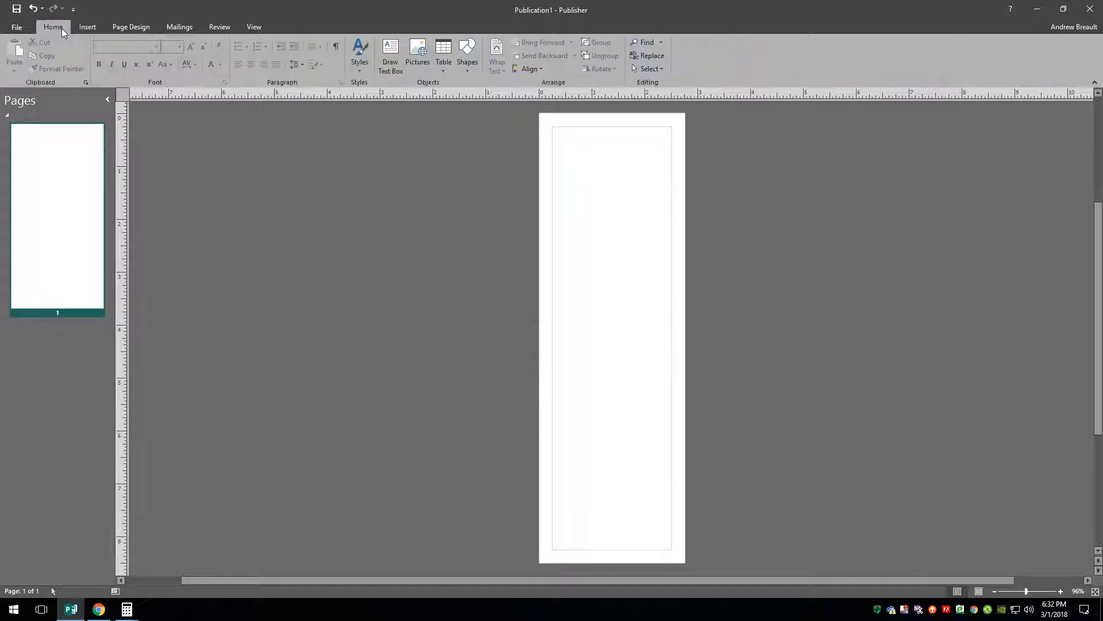
pyautogui.click(87, 27)
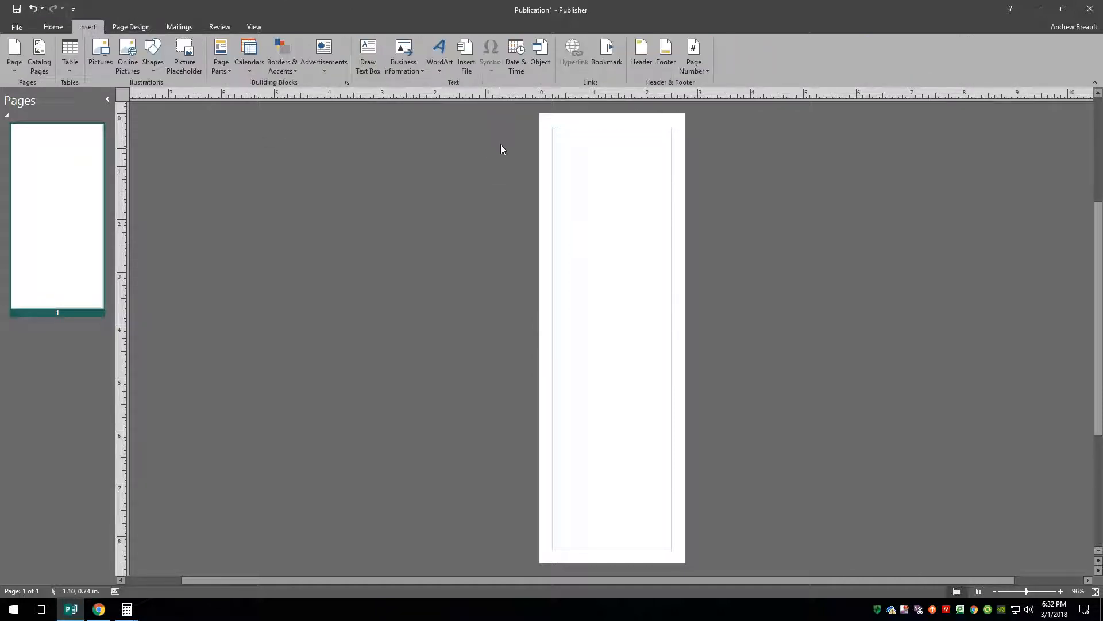
pyautogui.click(101, 55)
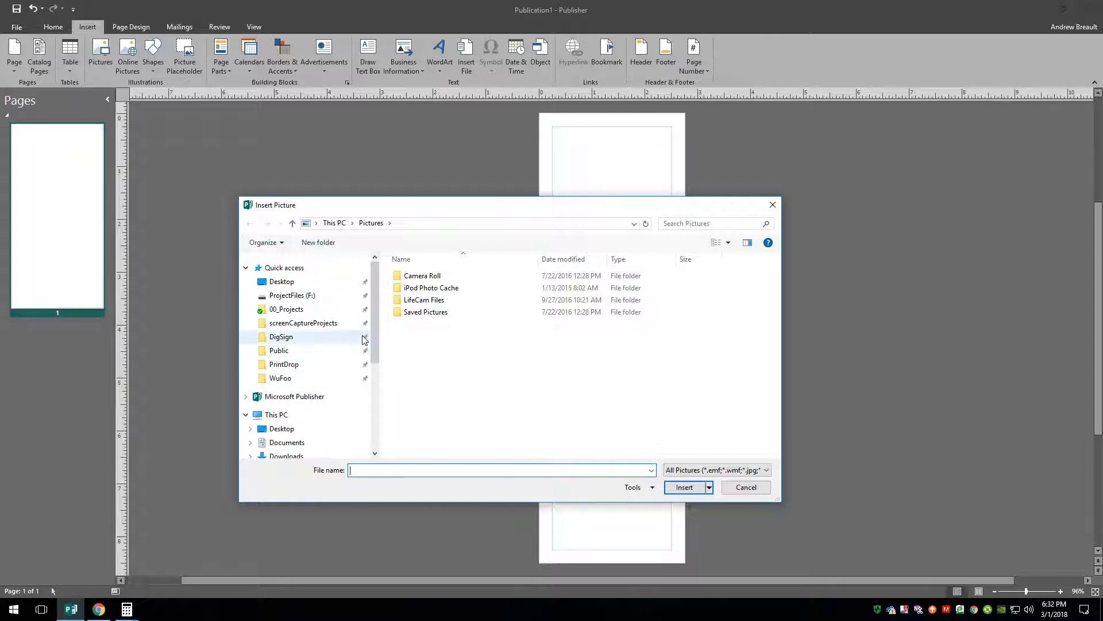
pyautogui.scroll(-1, 372, 355)
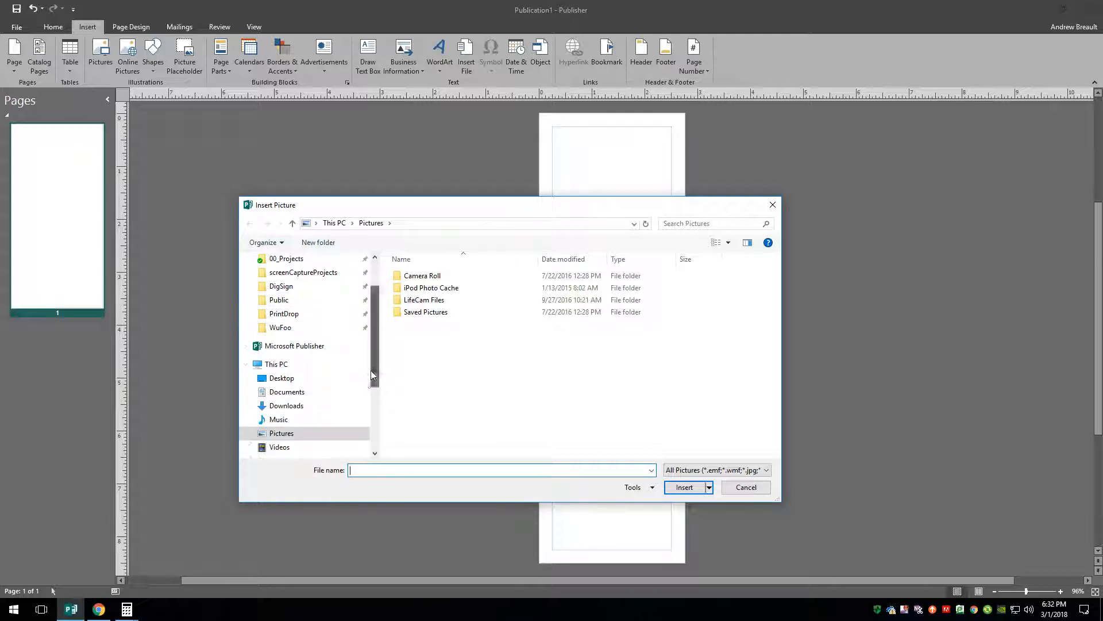
pyautogui.click(292, 328)
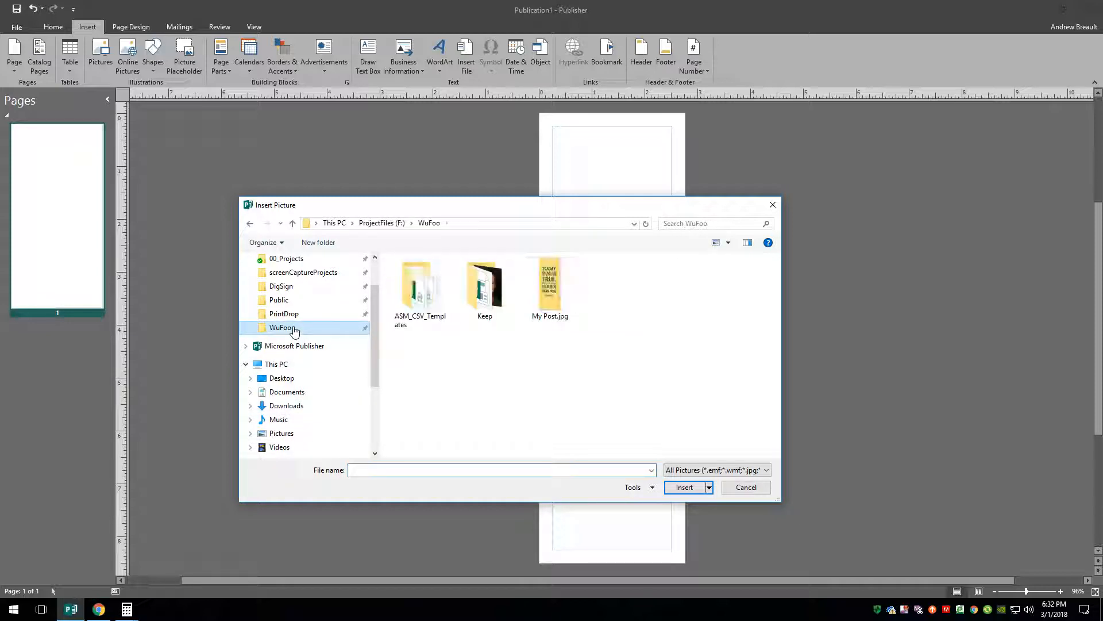
pyautogui.doubleClick(552, 294)
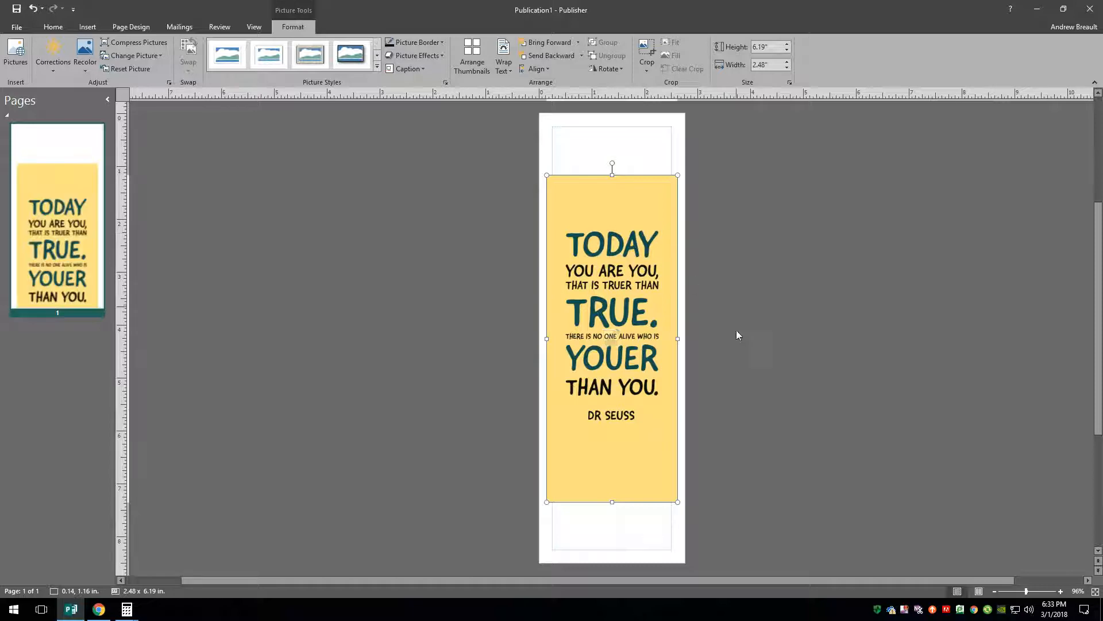
pyautogui.moveTo(677, 502); pyautogui.dragTo(671, 476)
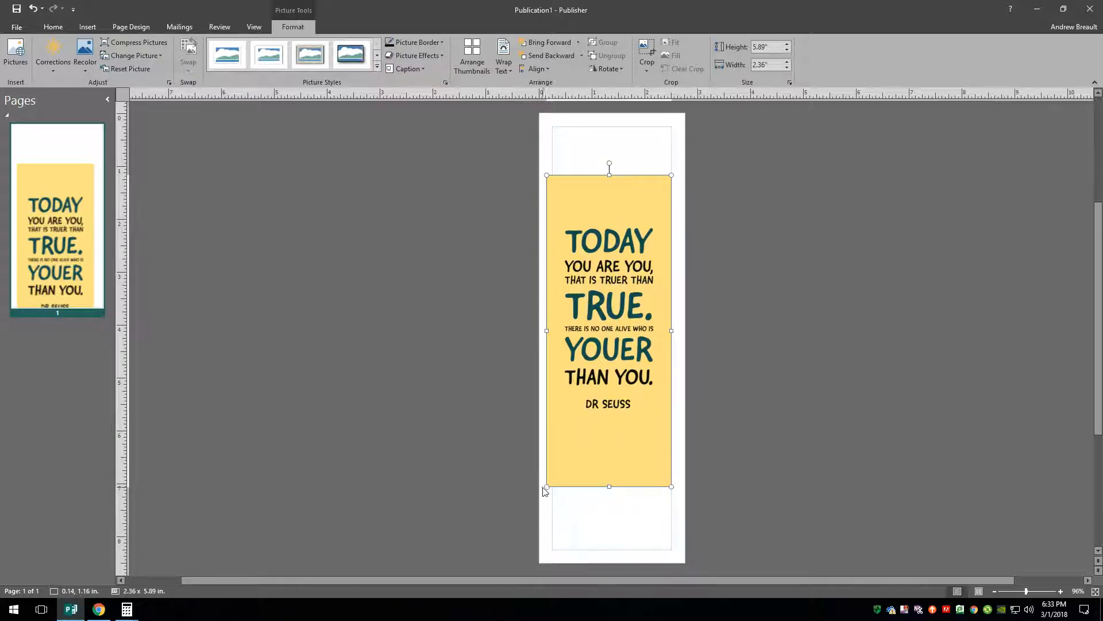
pyautogui.moveTo(548, 484); pyautogui.dragTo(556, 400)
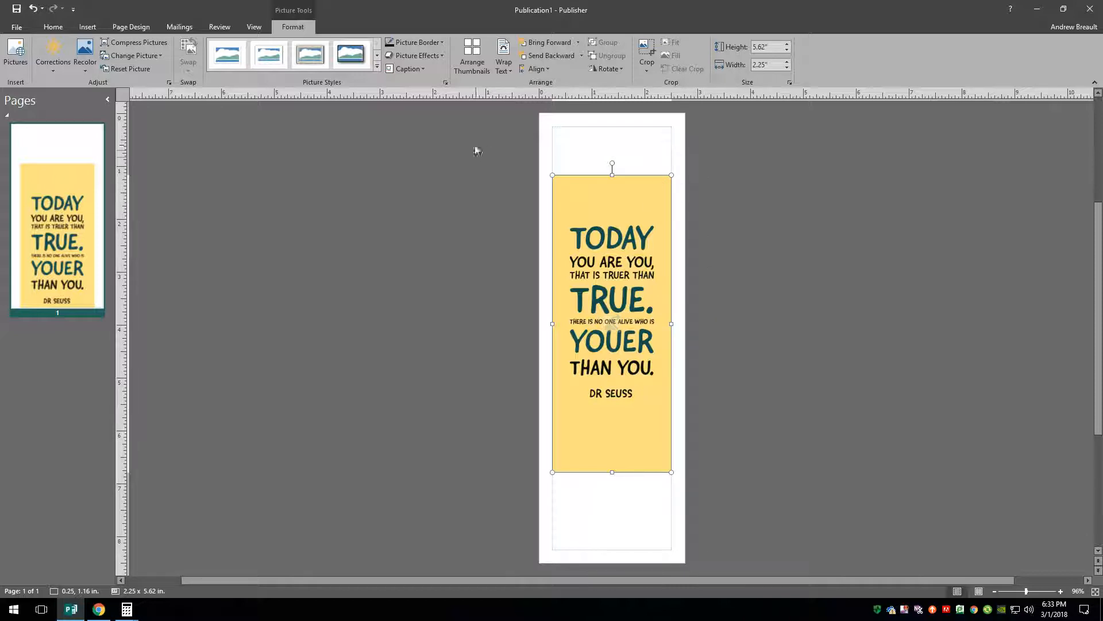
# Add vertical guides just inside both side margins, the first at about 0.35 inch, and move the picture up to the top margin
pyautogui.moveTo(117, 196); pyautogui.dragTo(558, 139)
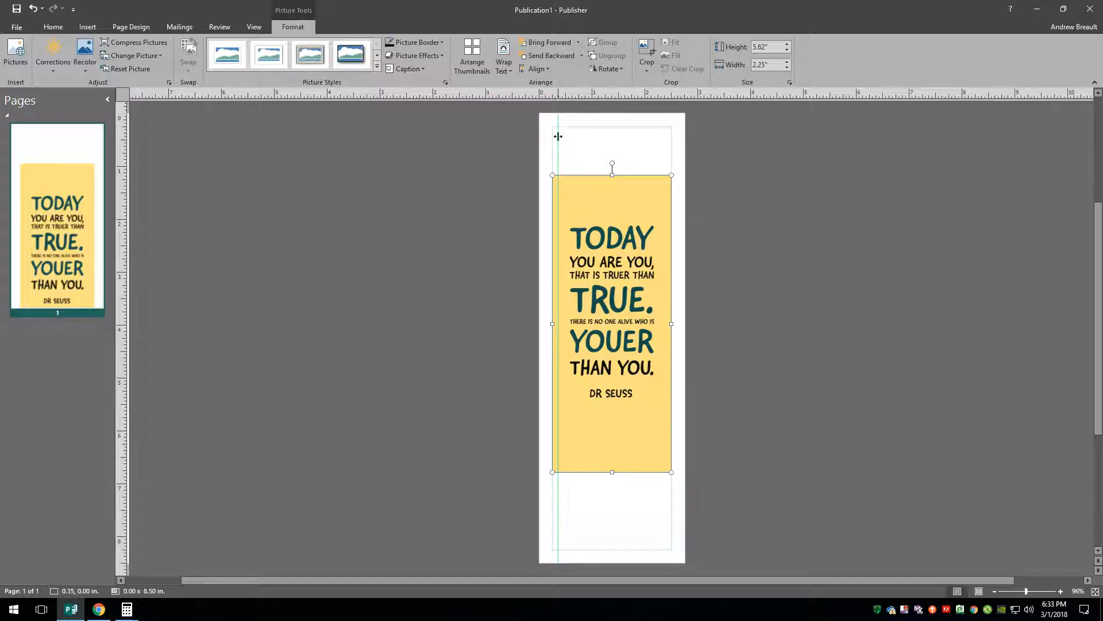
pyautogui.moveTo(558, 136); pyautogui.dragTo(558, 135)
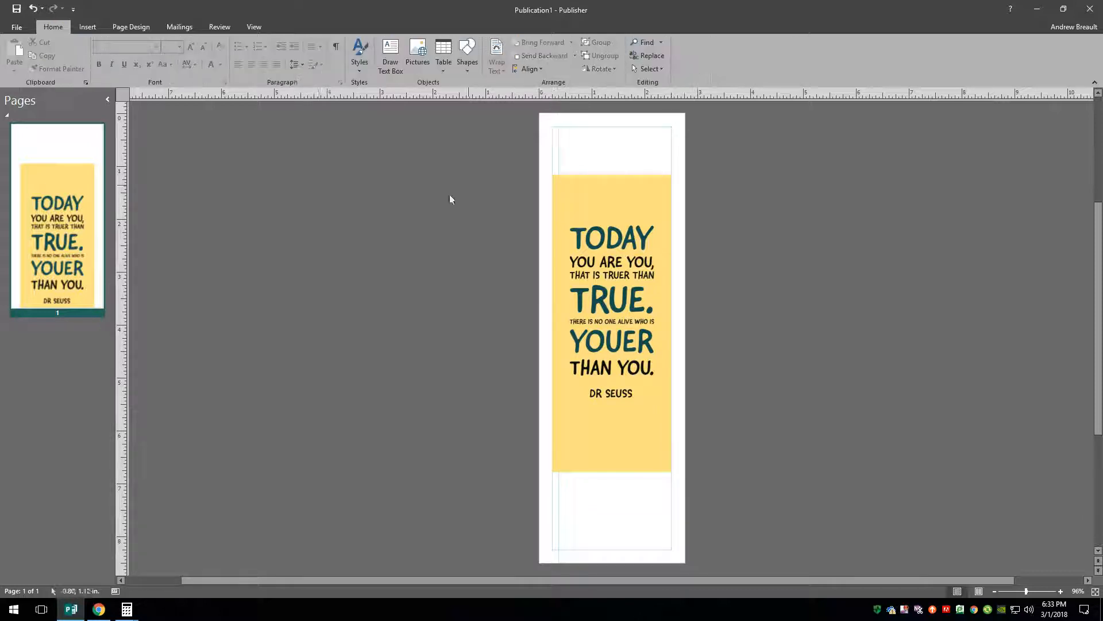
pyautogui.moveTo(120, 185); pyautogui.dragTo(664, 166)
pyautogui.moveTo(589, 190); pyautogui.dragTo(590, 146)
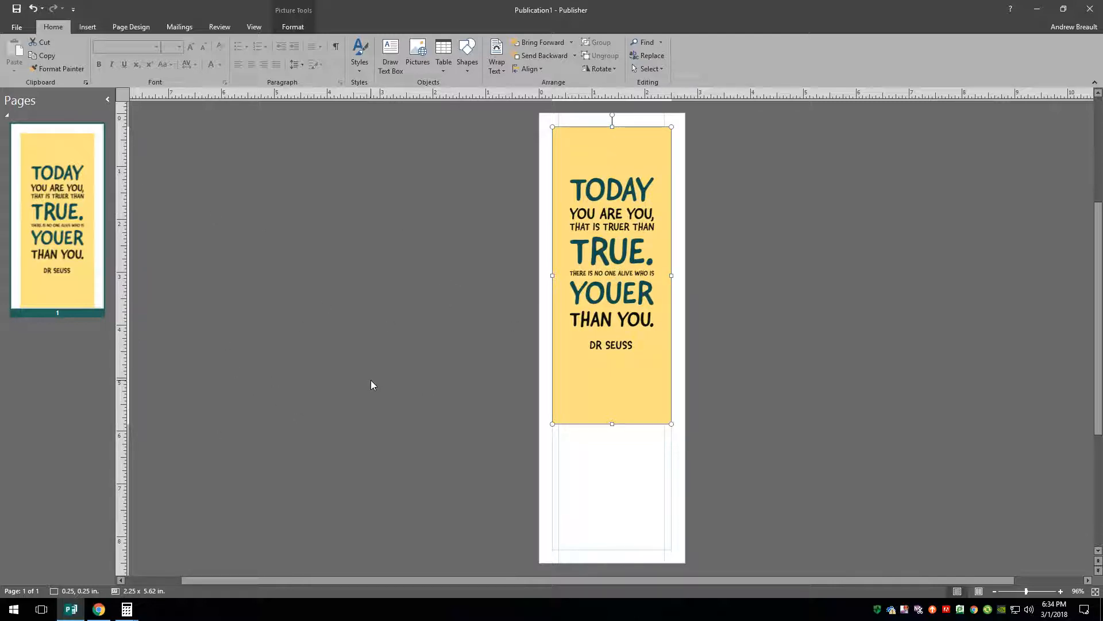
# Check the print preview of the bookmark sheet and insert a blank page after page 1
pyautogui.hotkey('ctrl', 'p')
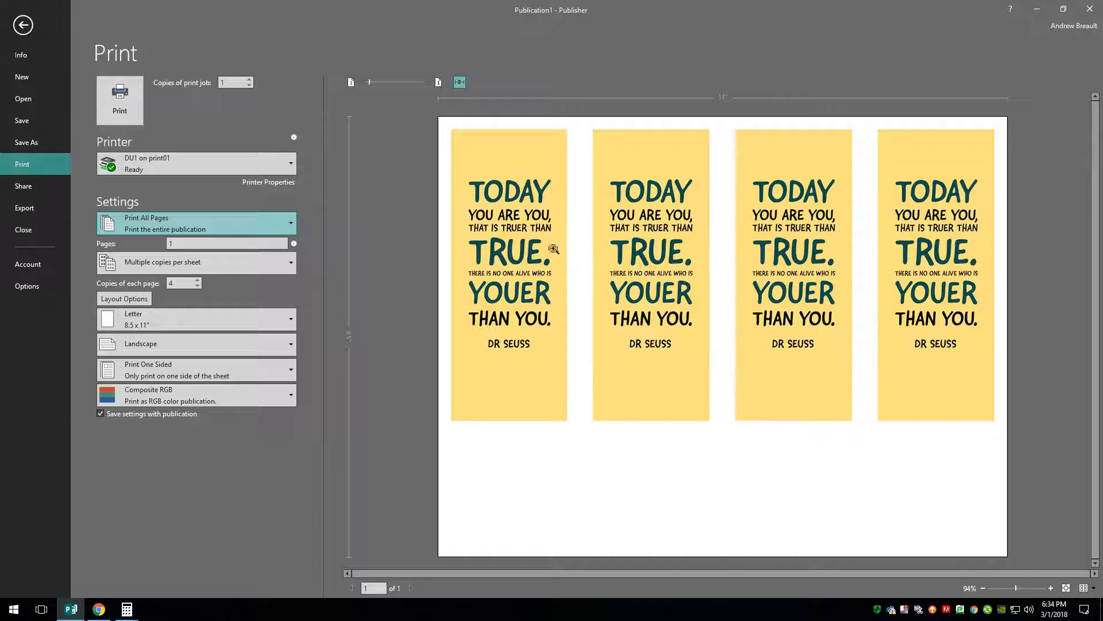
pyautogui.click(23, 25)
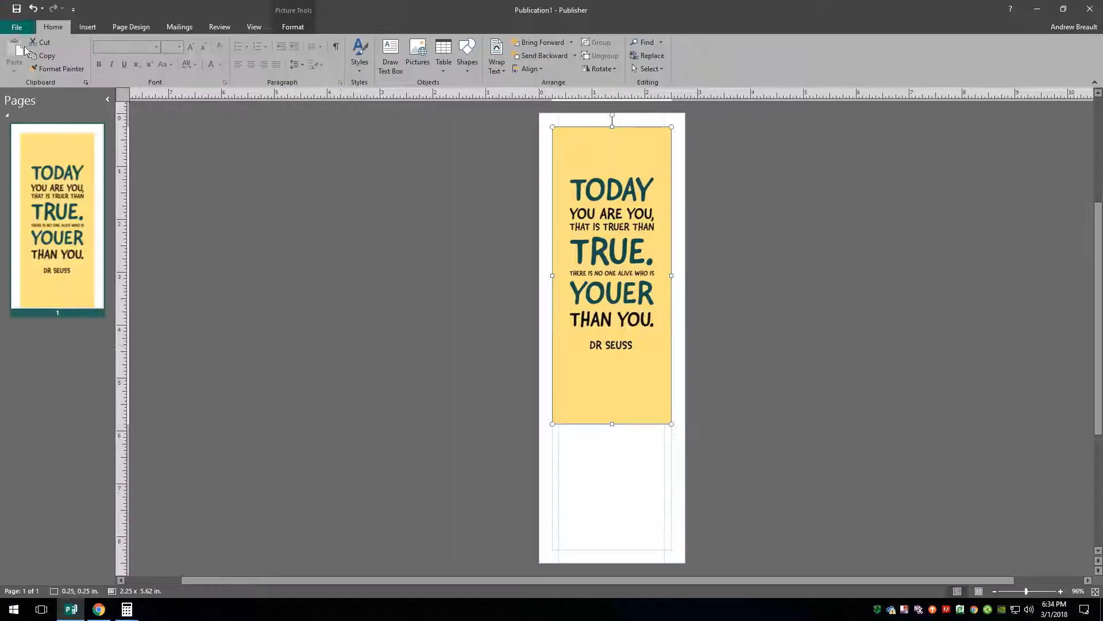
pyautogui.rightClick(68, 409)
pyautogui.click(111, 418)
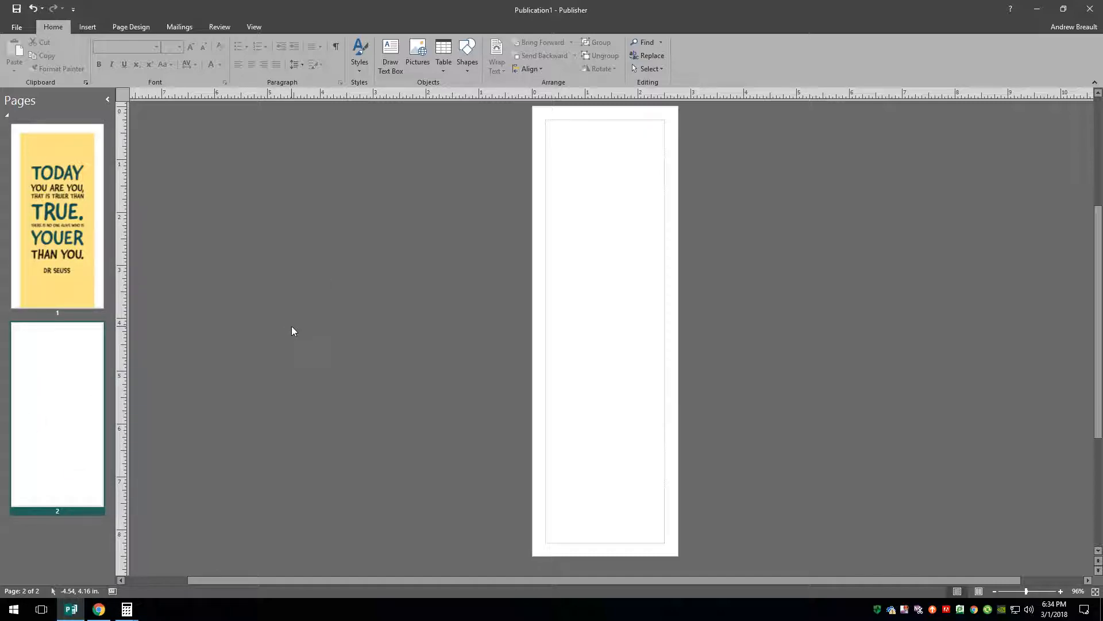
# Preview the print sheets for both pages of the publication, then return to editing
pyautogui.hotkey('ctrl', 'p')
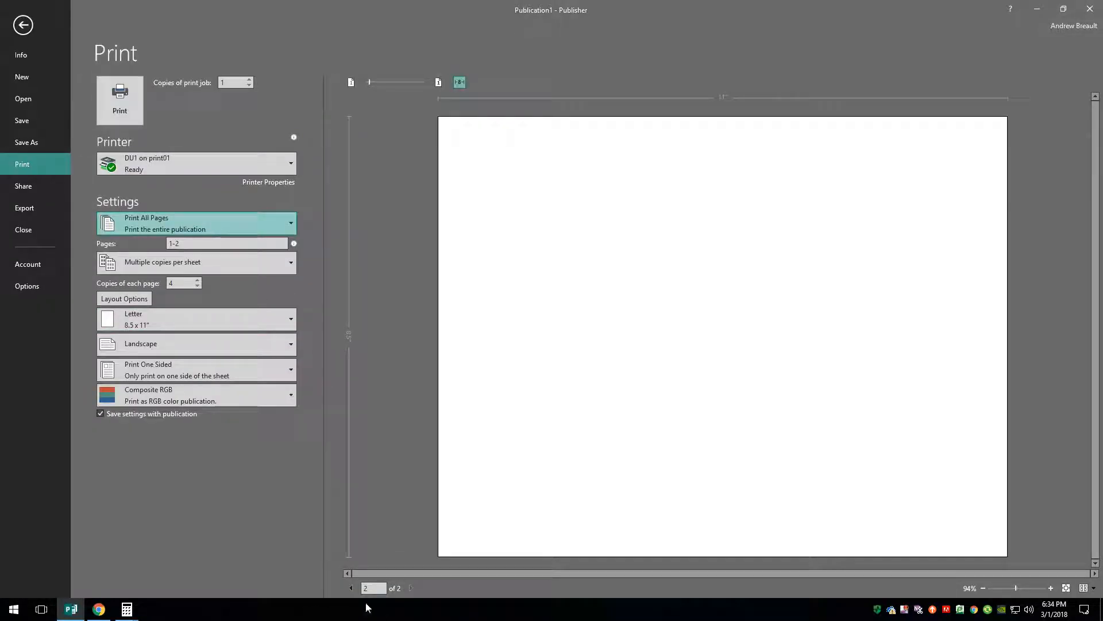
pyautogui.click(351, 588)
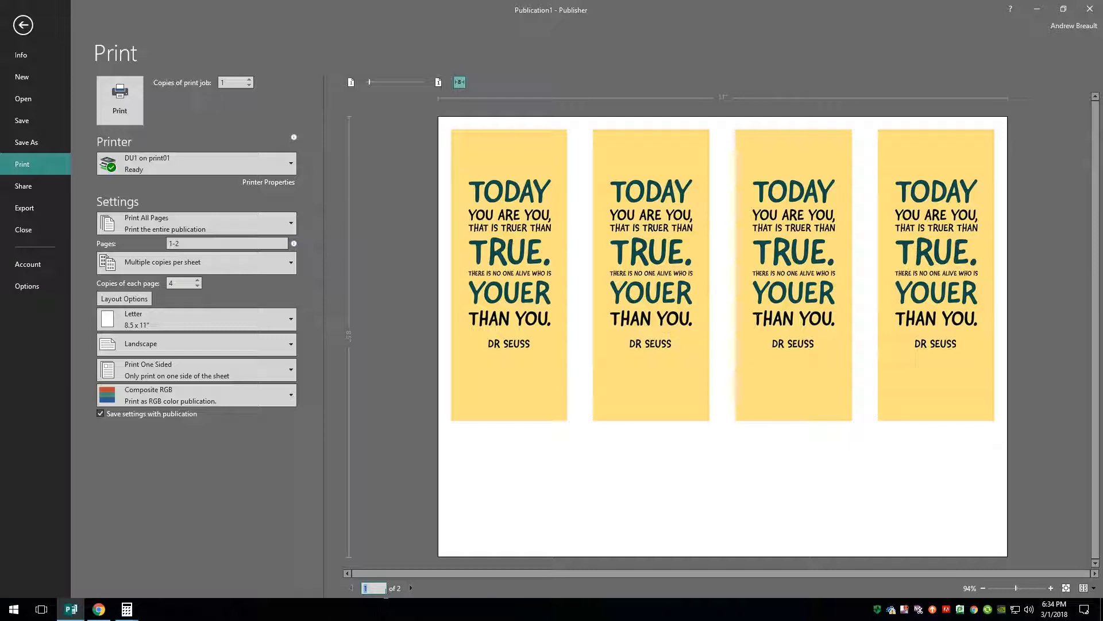
pyautogui.click(411, 588)
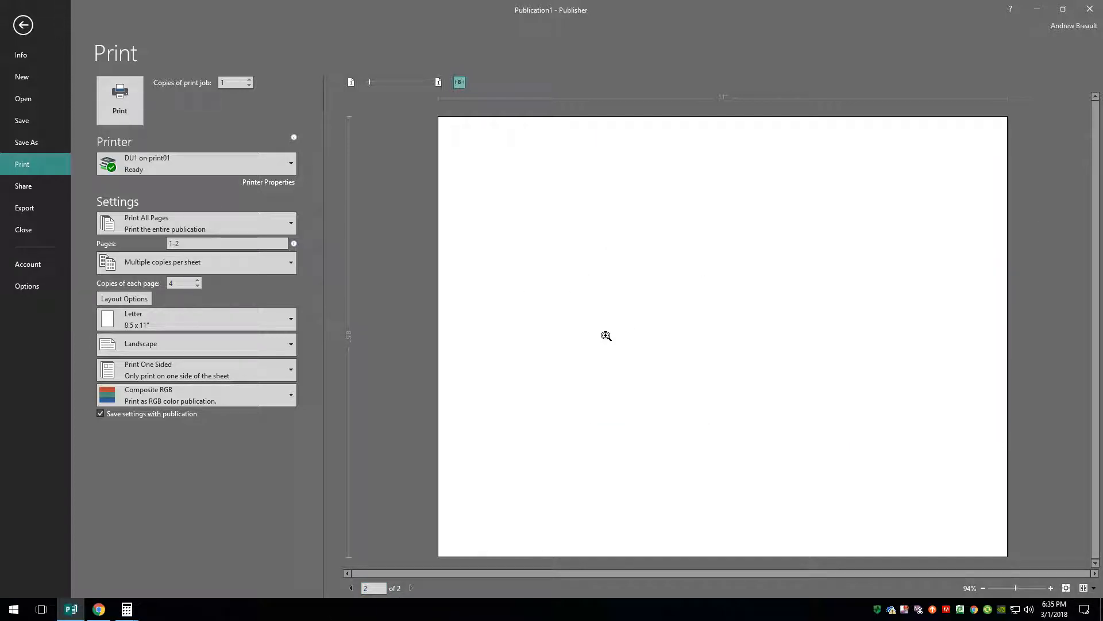
pyautogui.click(23, 25)
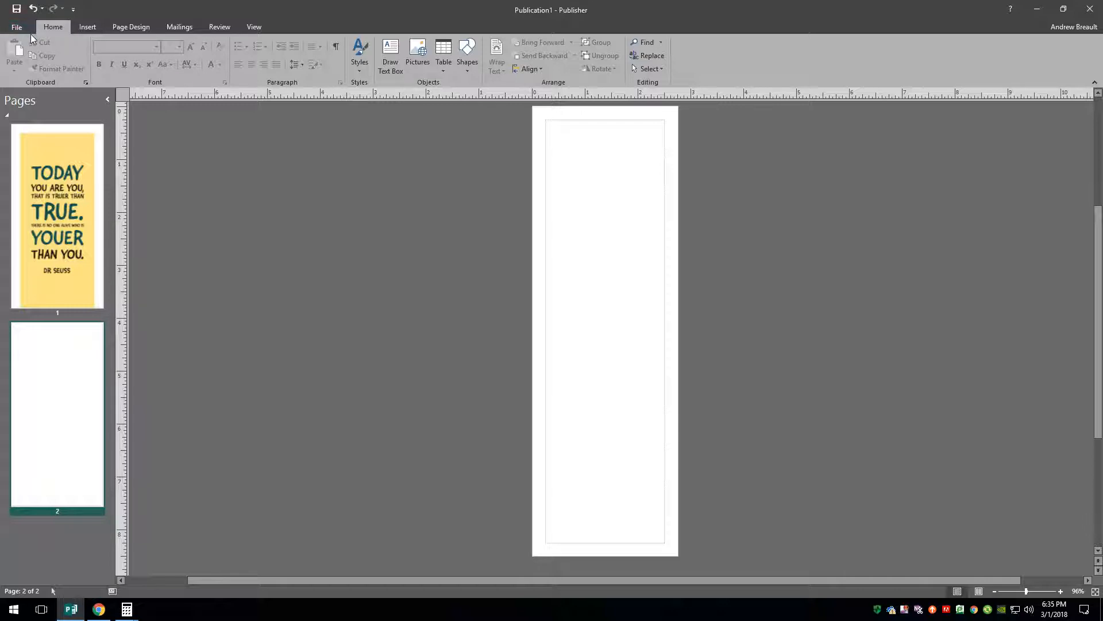
# Delete the blank second page, leaving only the Dr Seuss bookmark page in the publication
pyautogui.click(71, 239)
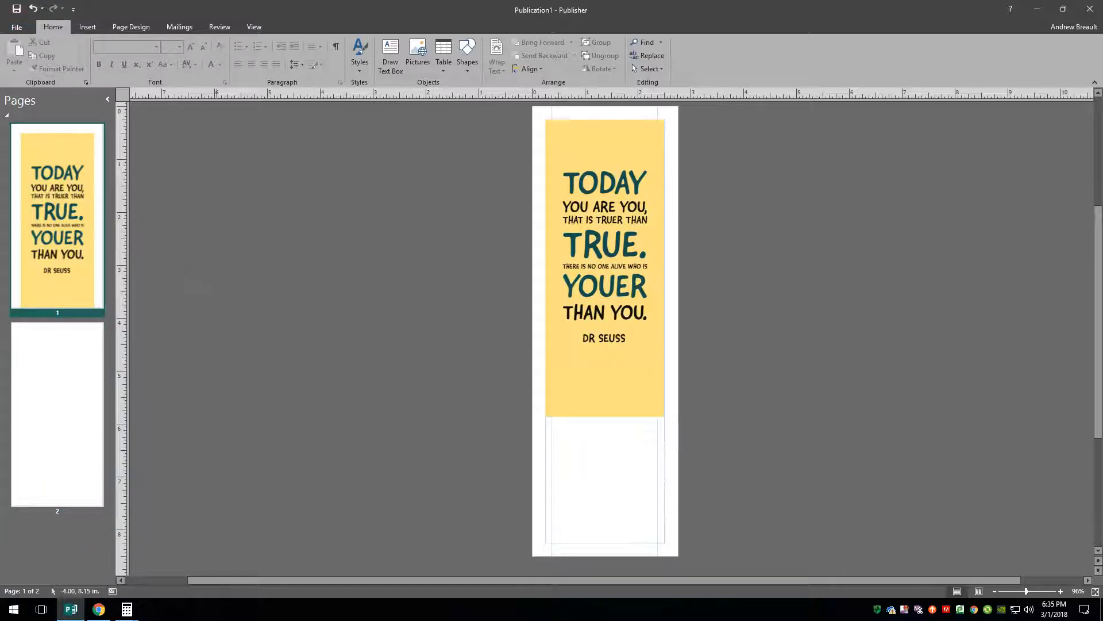
pyautogui.rightClick(51, 449)
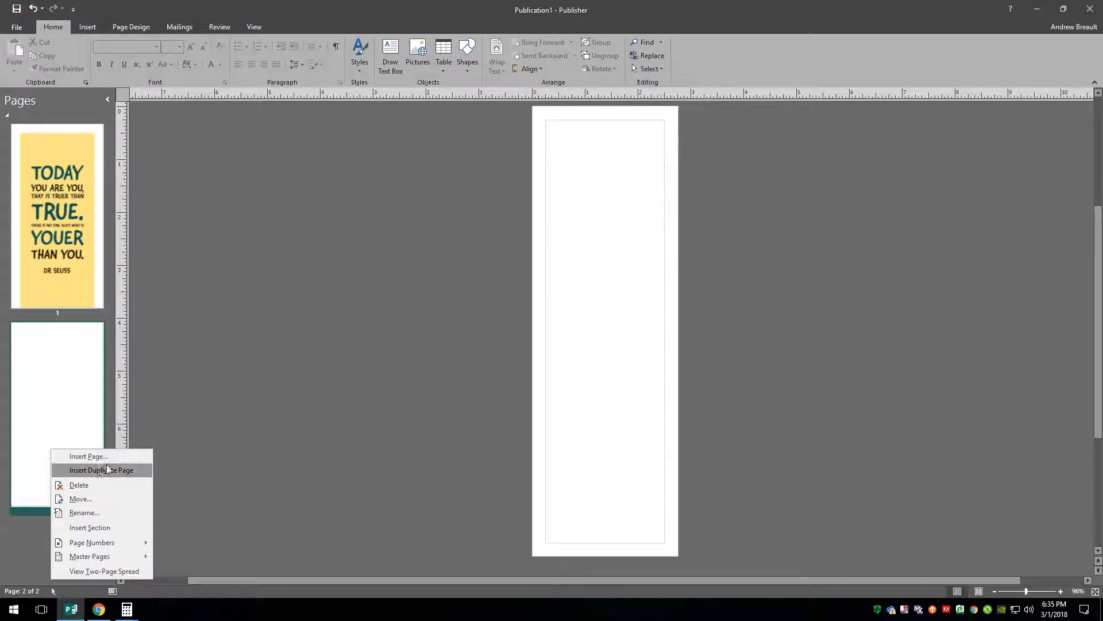
pyautogui.click(79, 486)
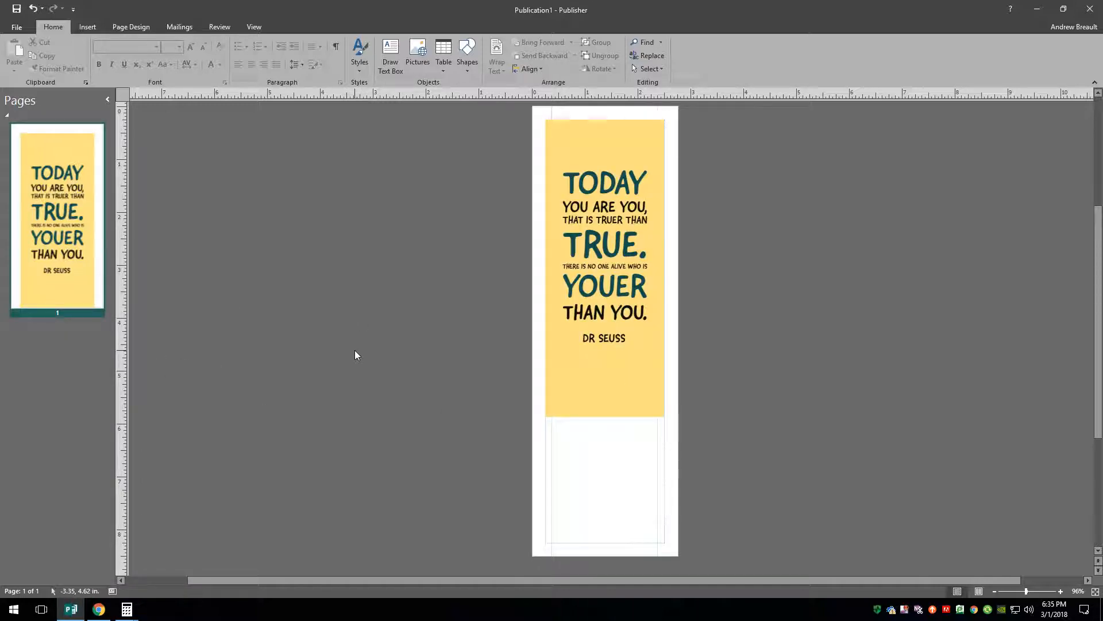
# Preview the sheet of four bookmarks for printing, check the original post in Adobe Spark in Chrome, and return to Publisher
pyautogui.hotkey('ctrl', 'p')
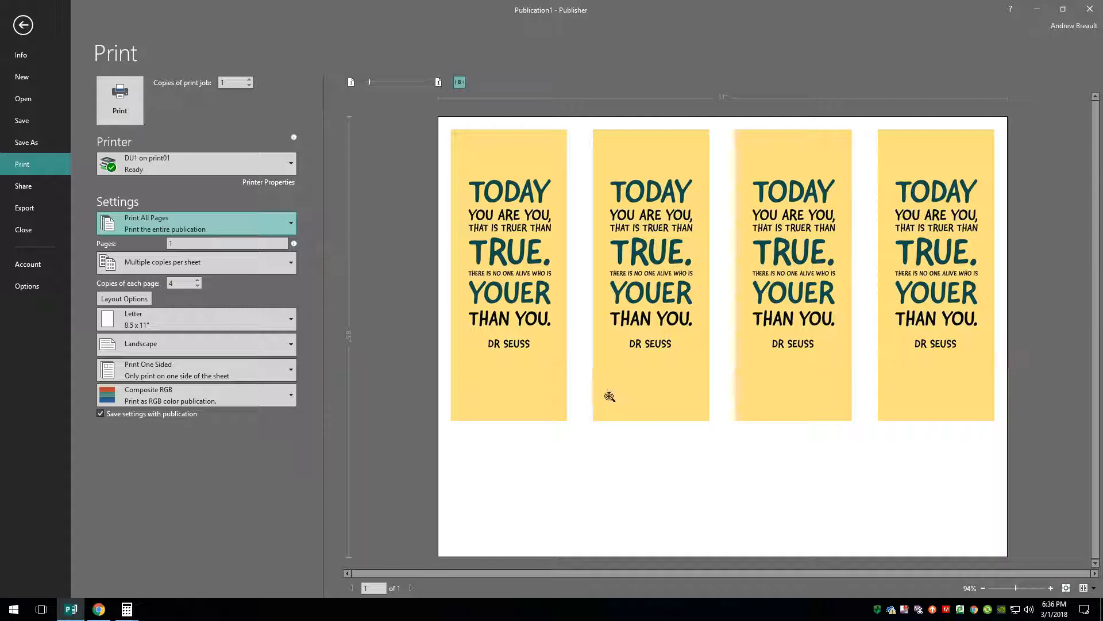
pyautogui.click(92, 611)
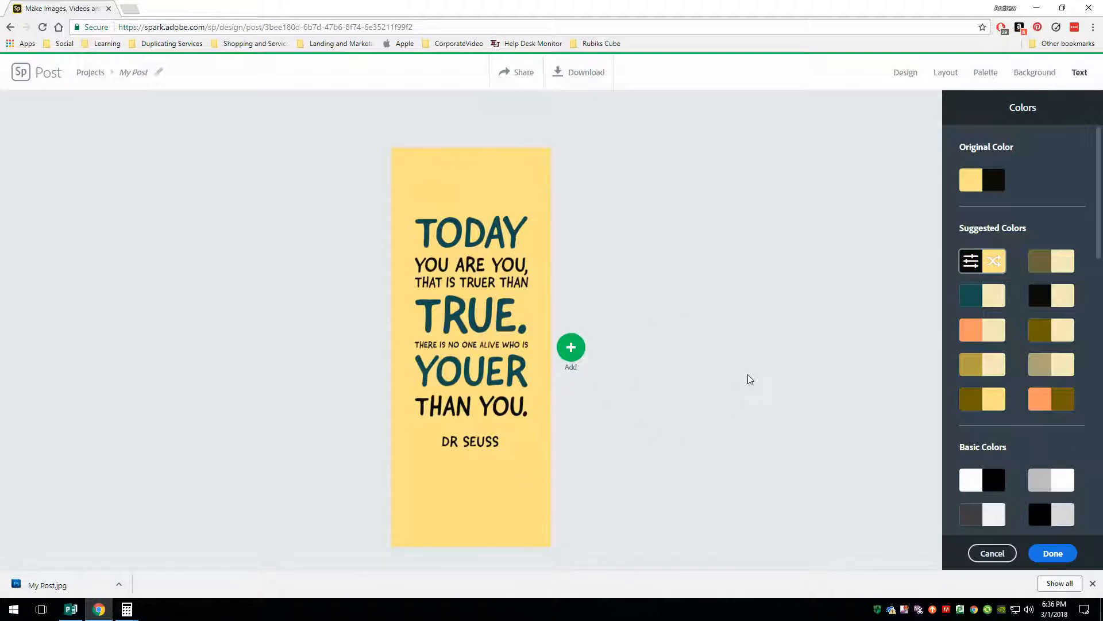
pyautogui.click(71, 609)
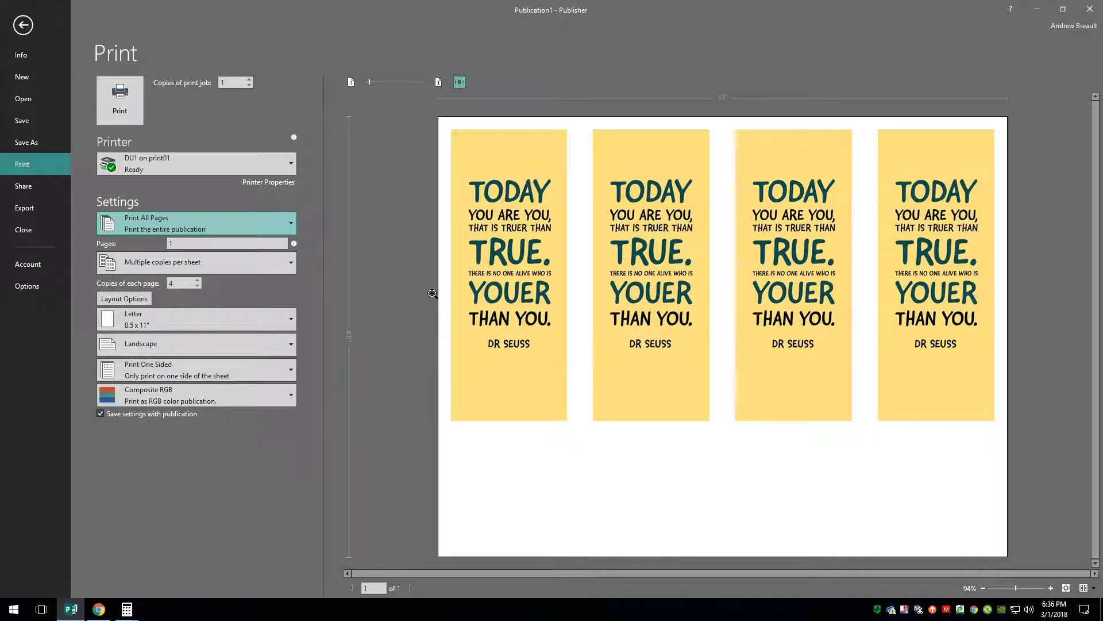